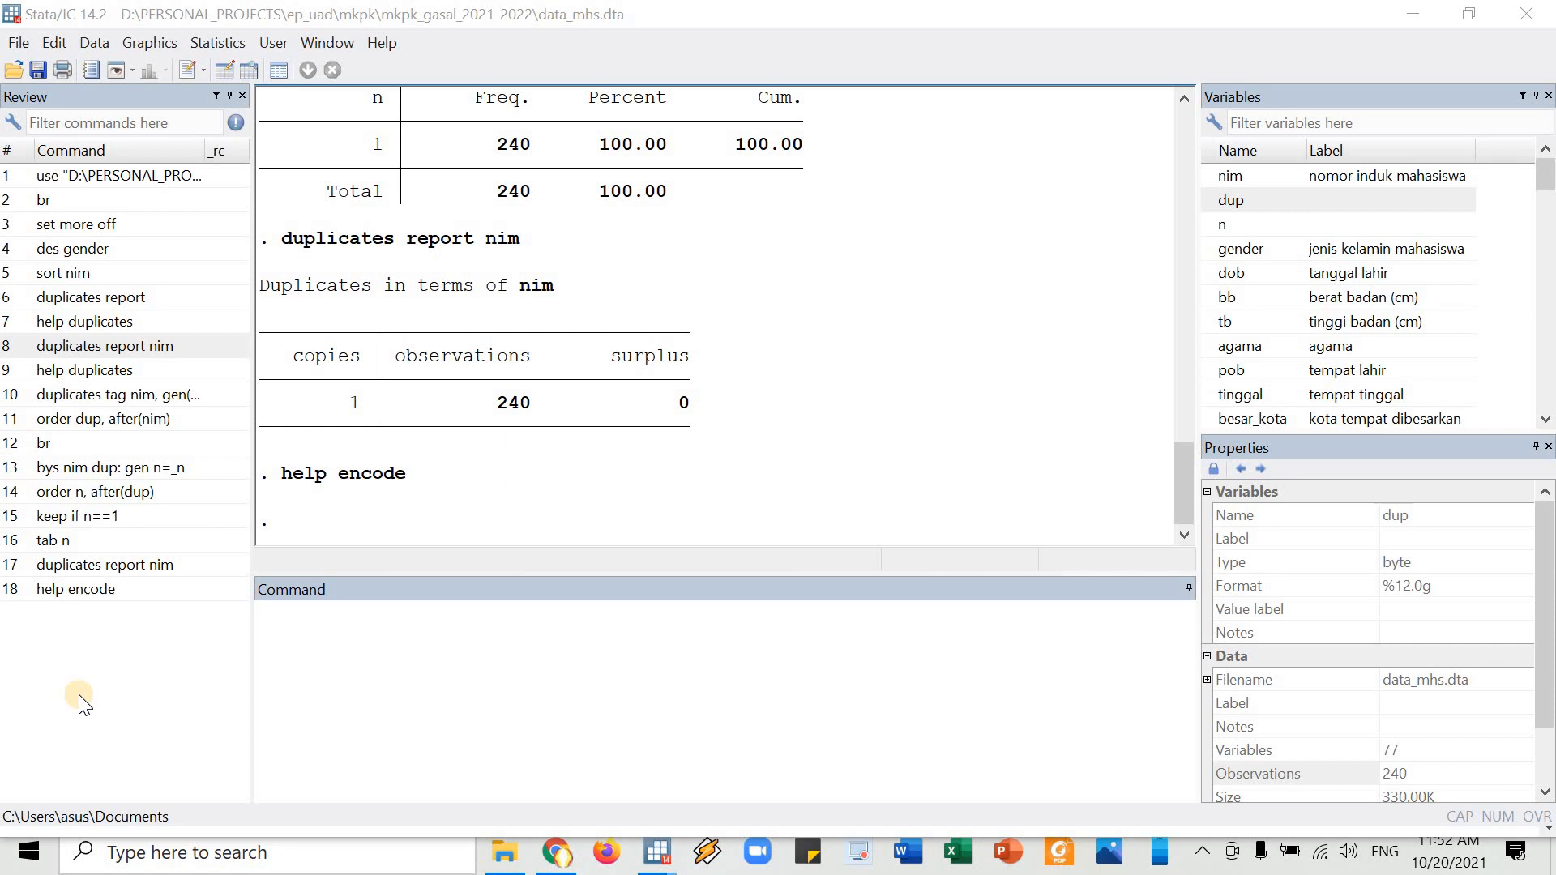
# - Browse the dataset with the br command, examine the gender values beside the neighbouring columns, and return to the command window
pyautogui.click(392, 698)
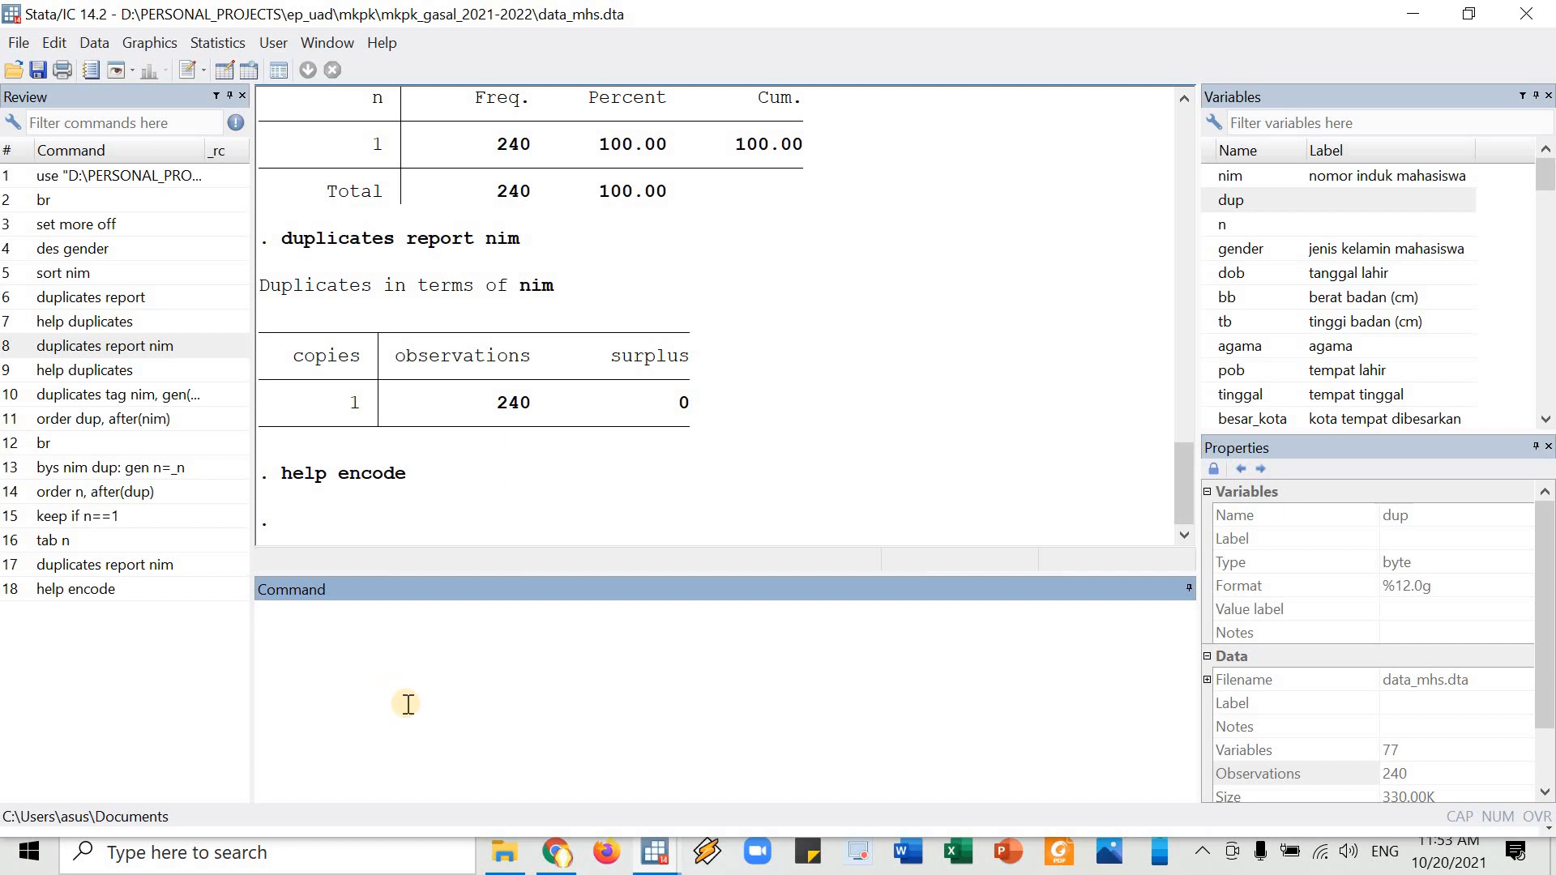
pyautogui.write('br')
pyautogui.press('Return')
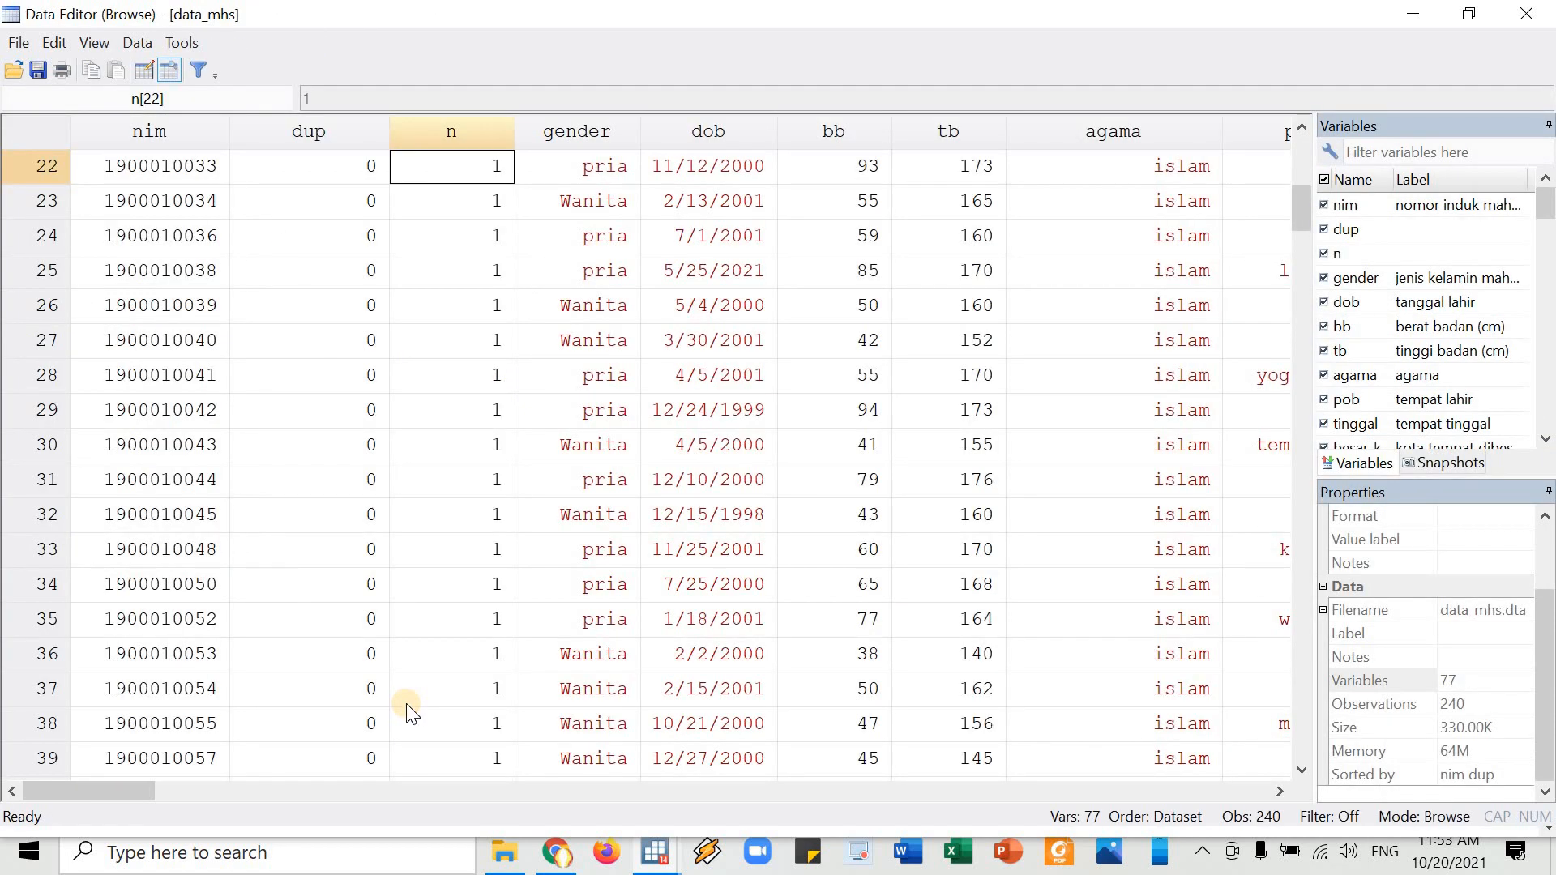
pyautogui.press('Right')
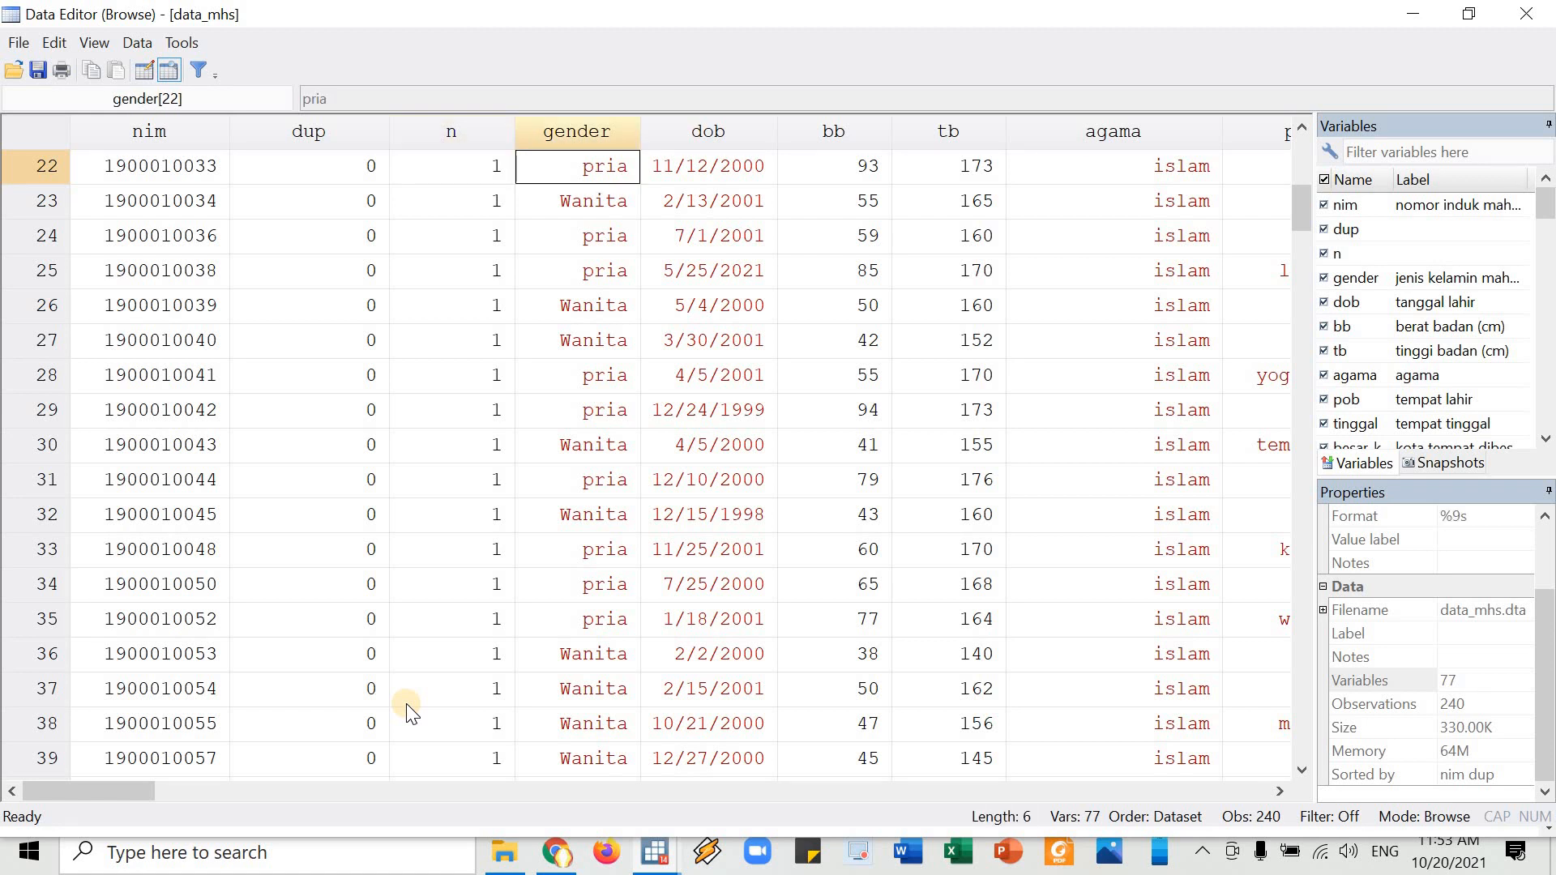
pyautogui.press('Right')
pyautogui.press('Left')
pyautogui.hotkey('alt', 'F4')
# - Tabulate the gender variable with tab and examine the frequencies of the Wanita and pria categories
pyautogui.write('tab')
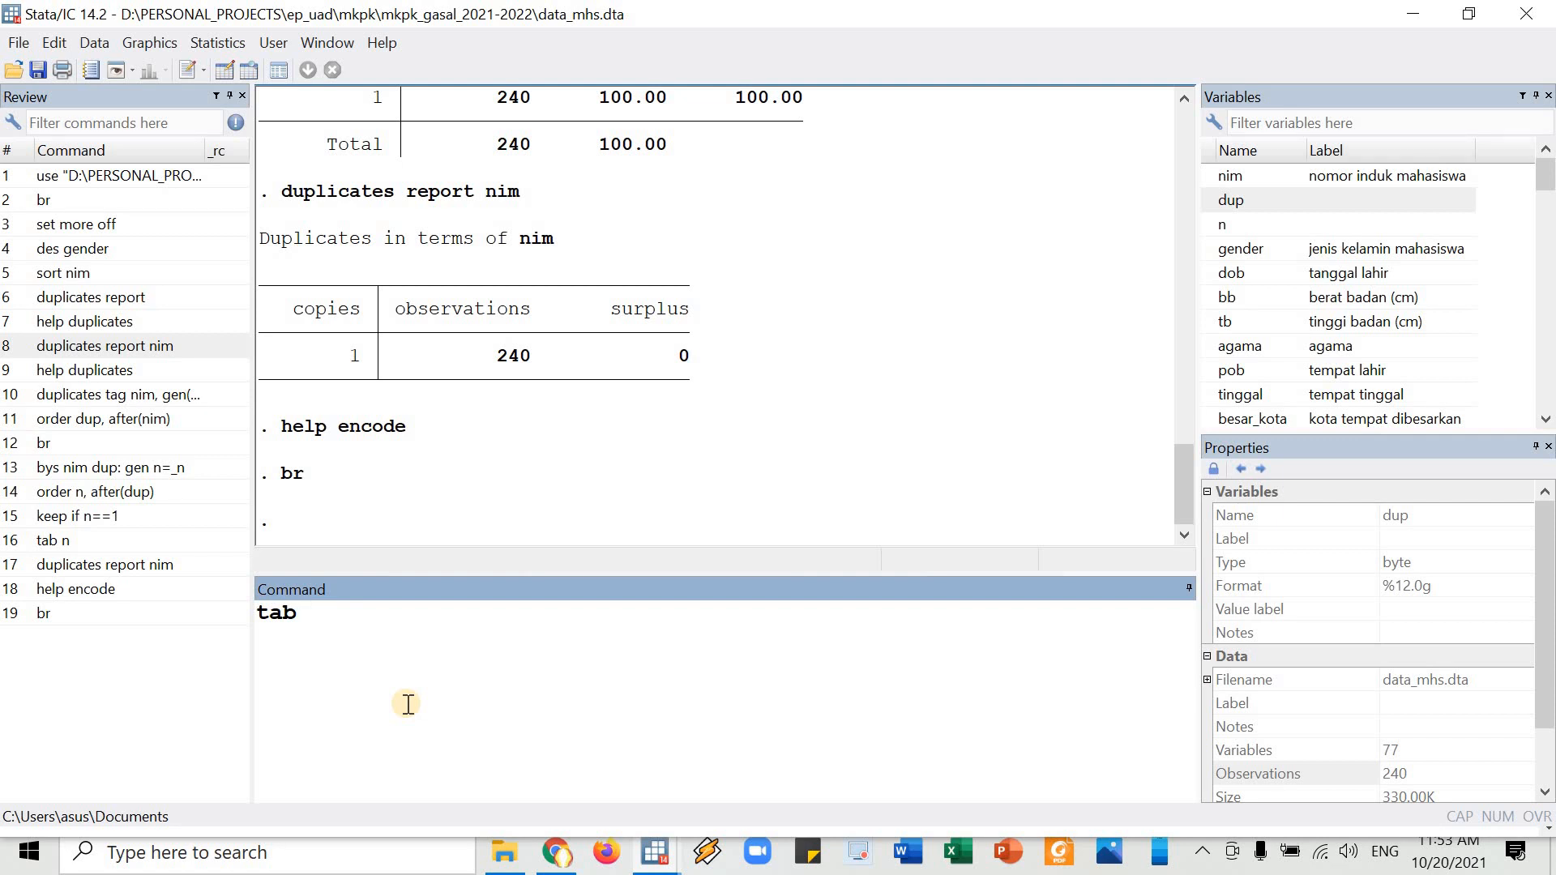
pyautogui.write('gender')
pyautogui.press('Return')
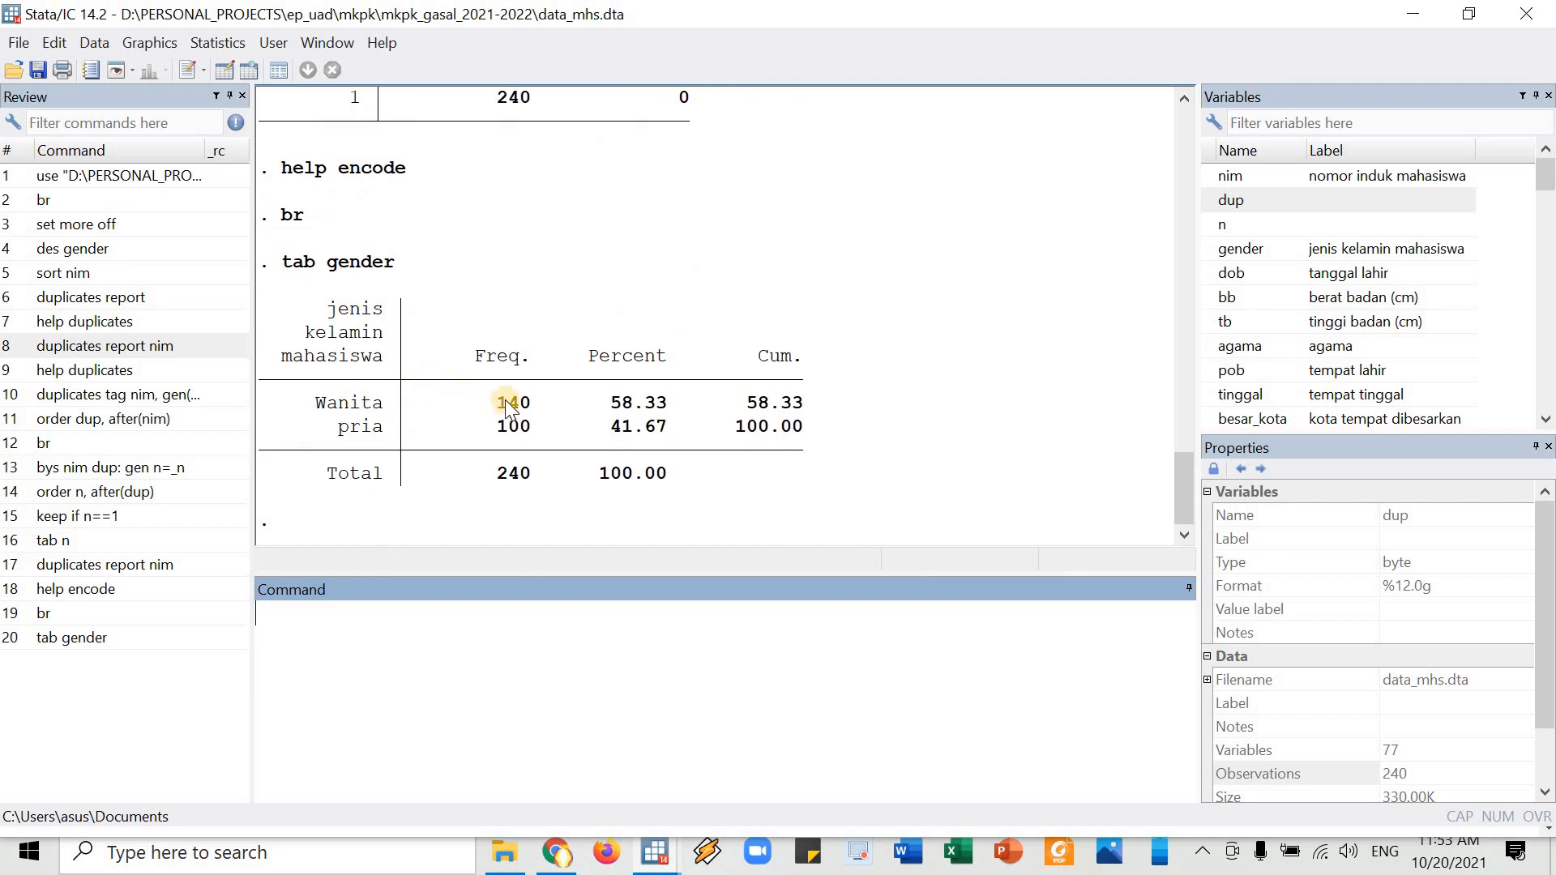
pyautogui.moveTo(496, 403); pyautogui.dragTo(521, 404)
pyautogui.moveTo(316, 404); pyautogui.dragTo(374, 412)
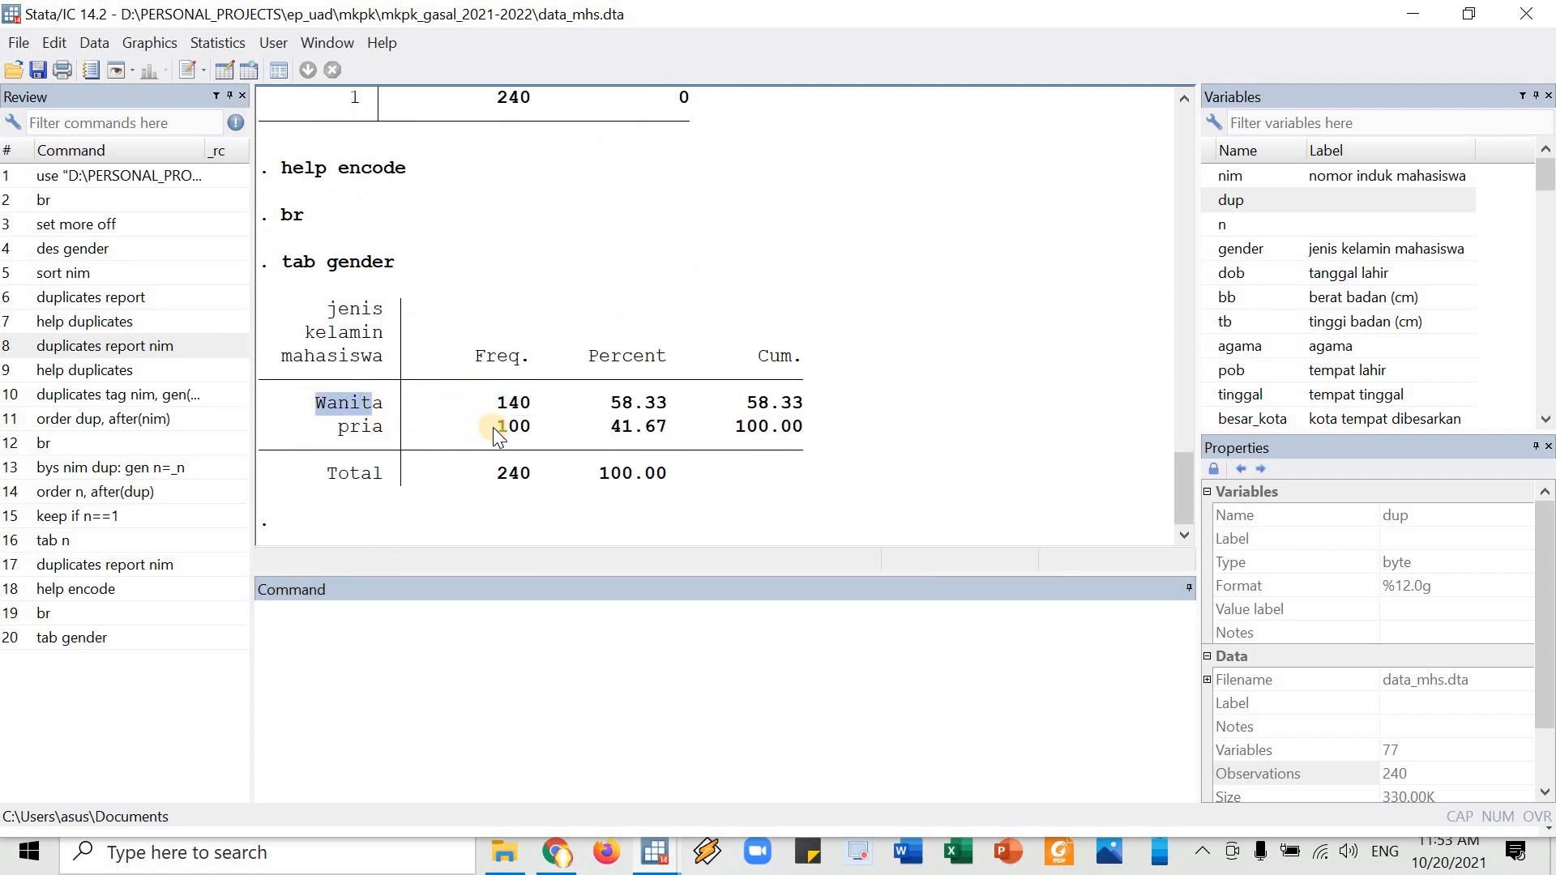
pyautogui.moveTo(497, 430); pyautogui.dragTo(523, 433)
pyautogui.moveTo(328, 429); pyautogui.dragTo(382, 431)
pyautogui.moveTo(318, 405); pyautogui.dragTo(372, 401)
# - Reopen the data browser with br to view the gender column, then return to the command window
pyautogui.click(387, 655)
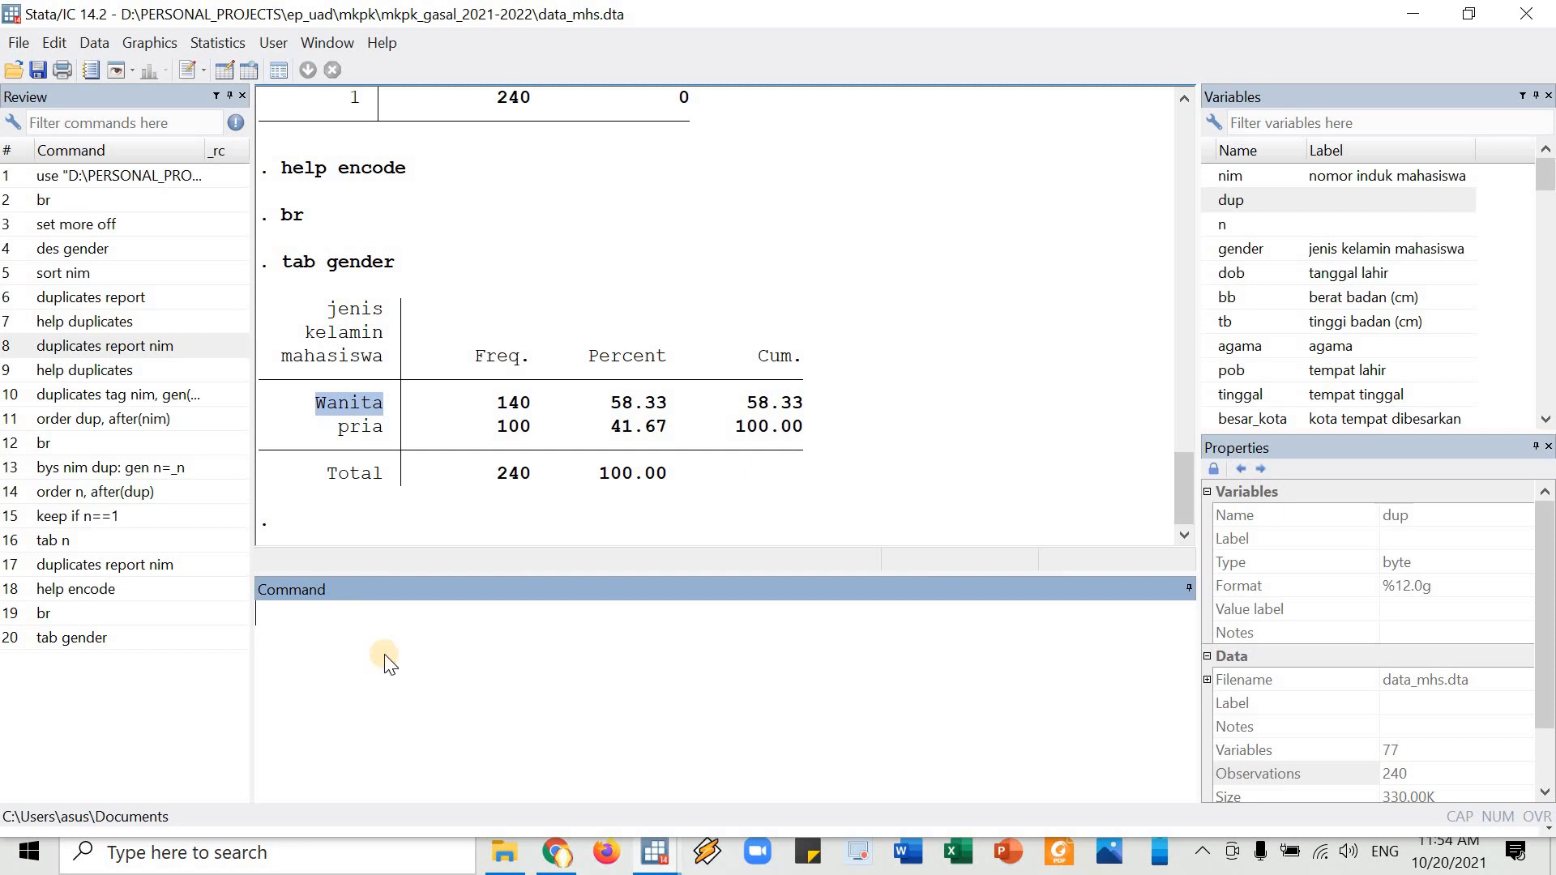
pyautogui.write('br')
pyautogui.press('Return')
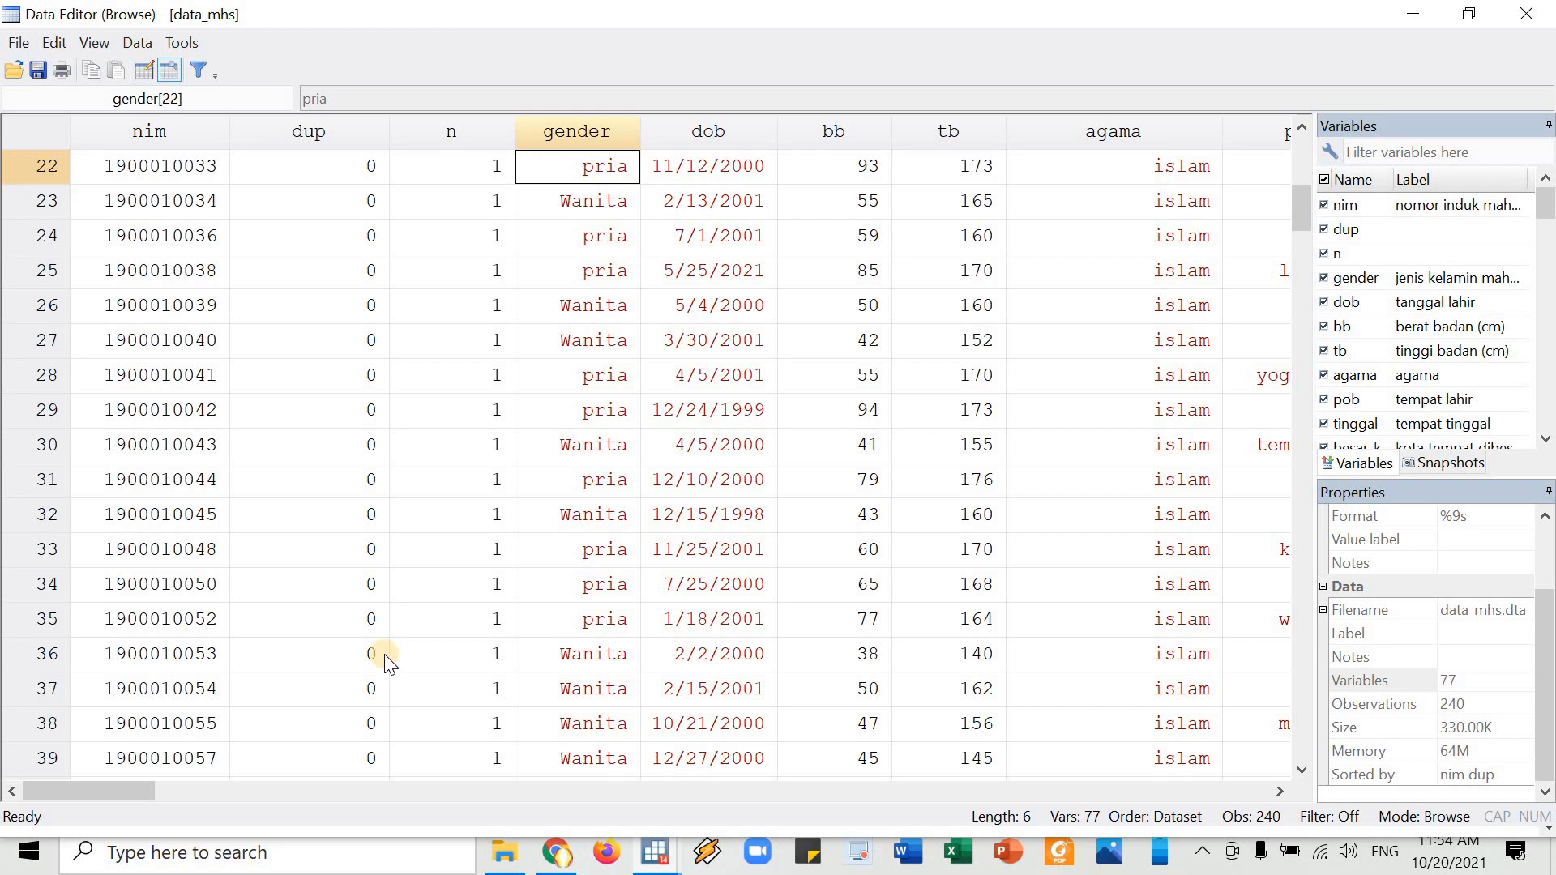
pyautogui.hotkey('alt', 'F4')
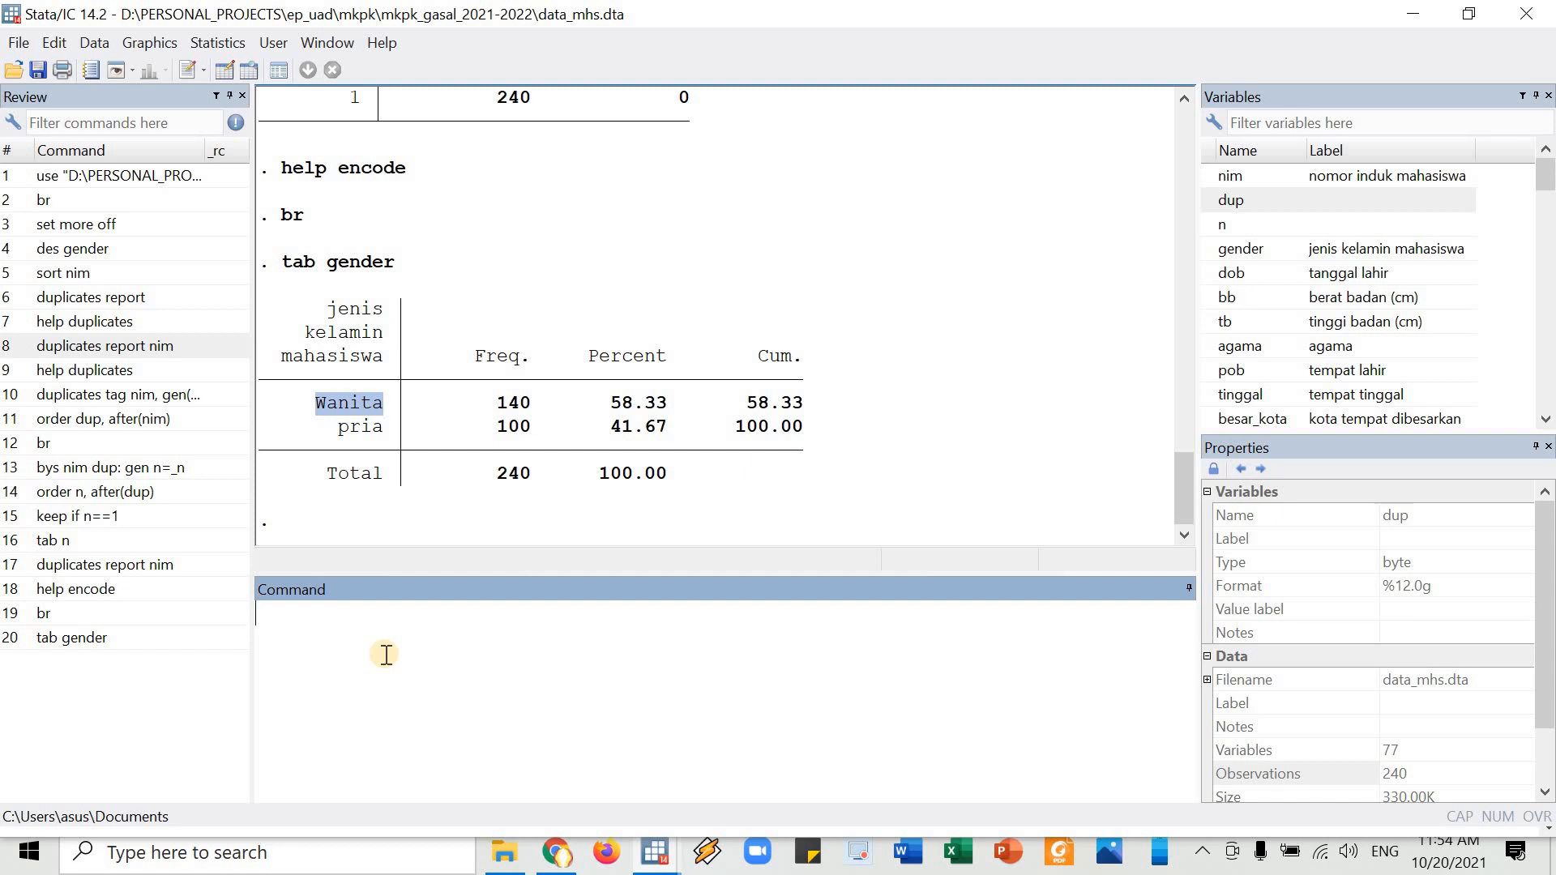
# - Summarize the height variable tb and check its observation count, minimum and maximum against the dataset's properties
pyautogui.write('summarize')
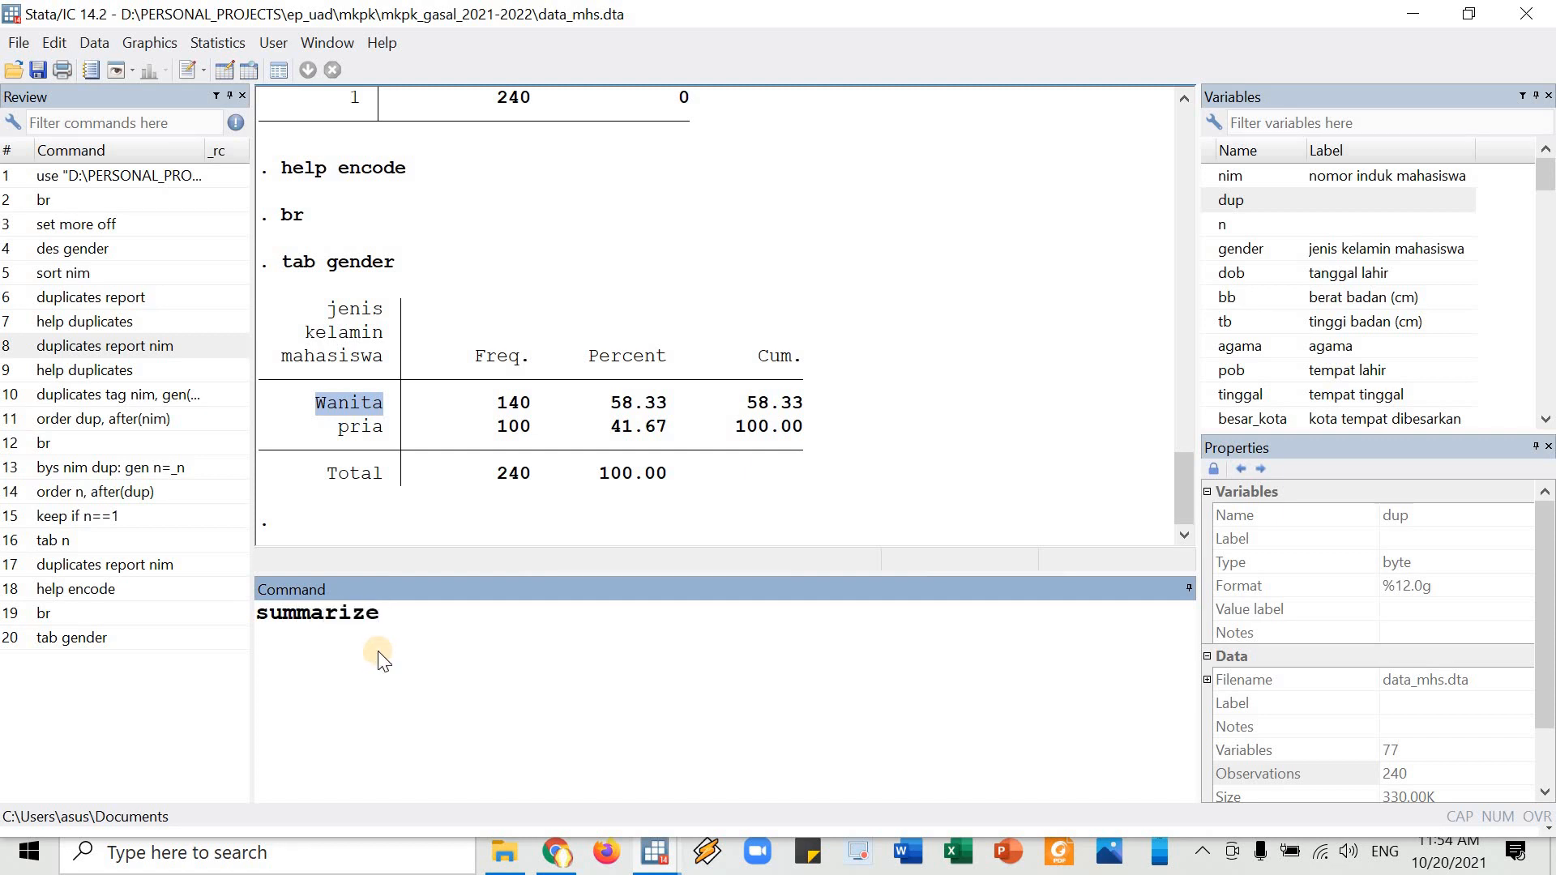
pyautogui.hotkey('alt', 'Tab')
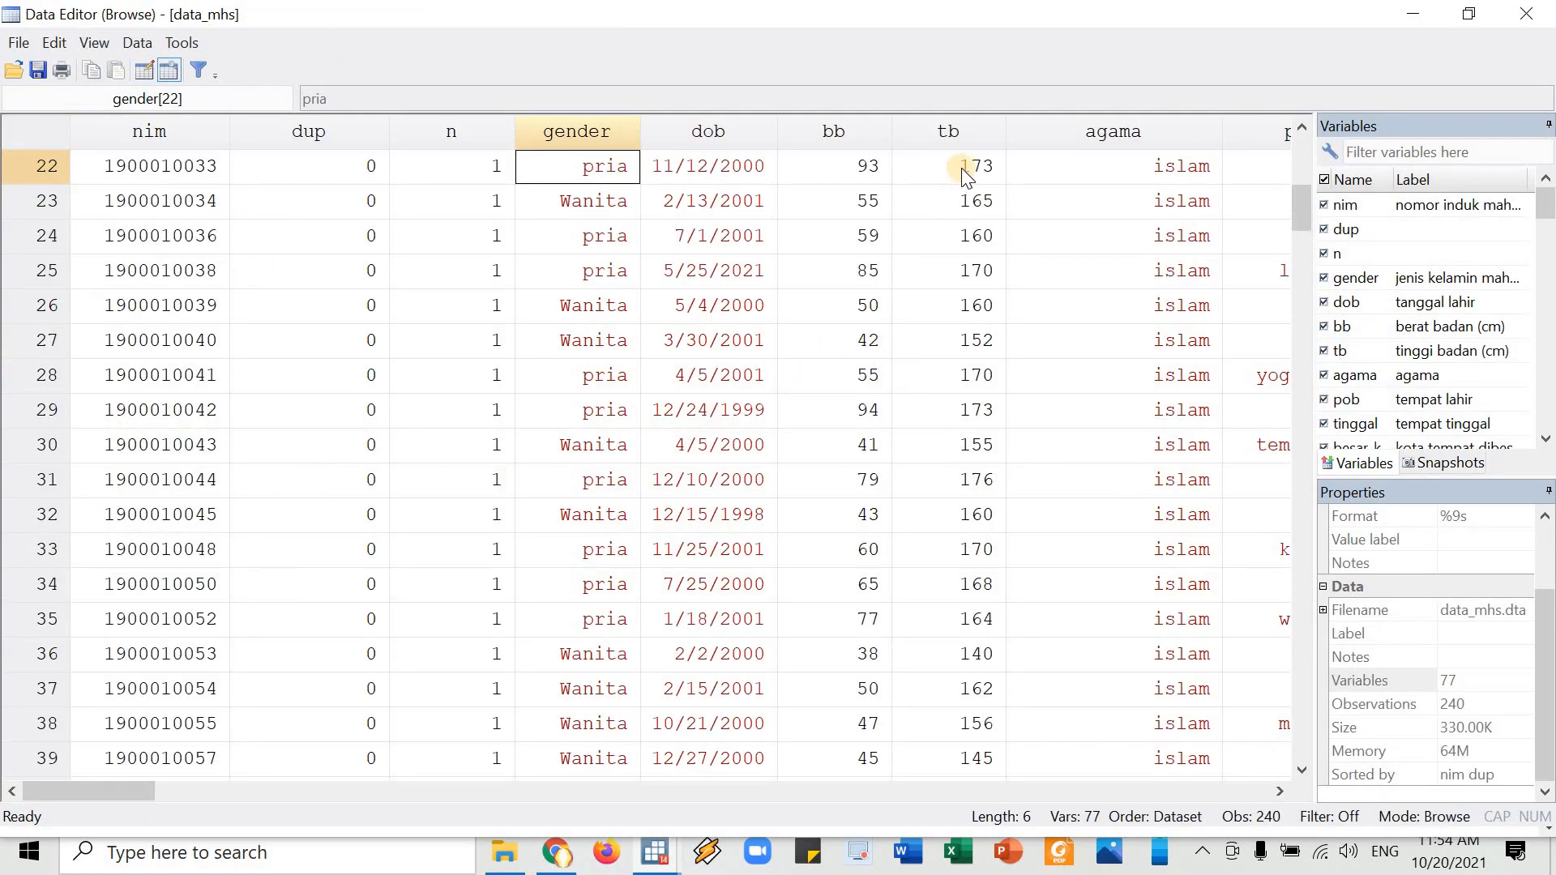
pyautogui.hotkey('alt', 'Tab')
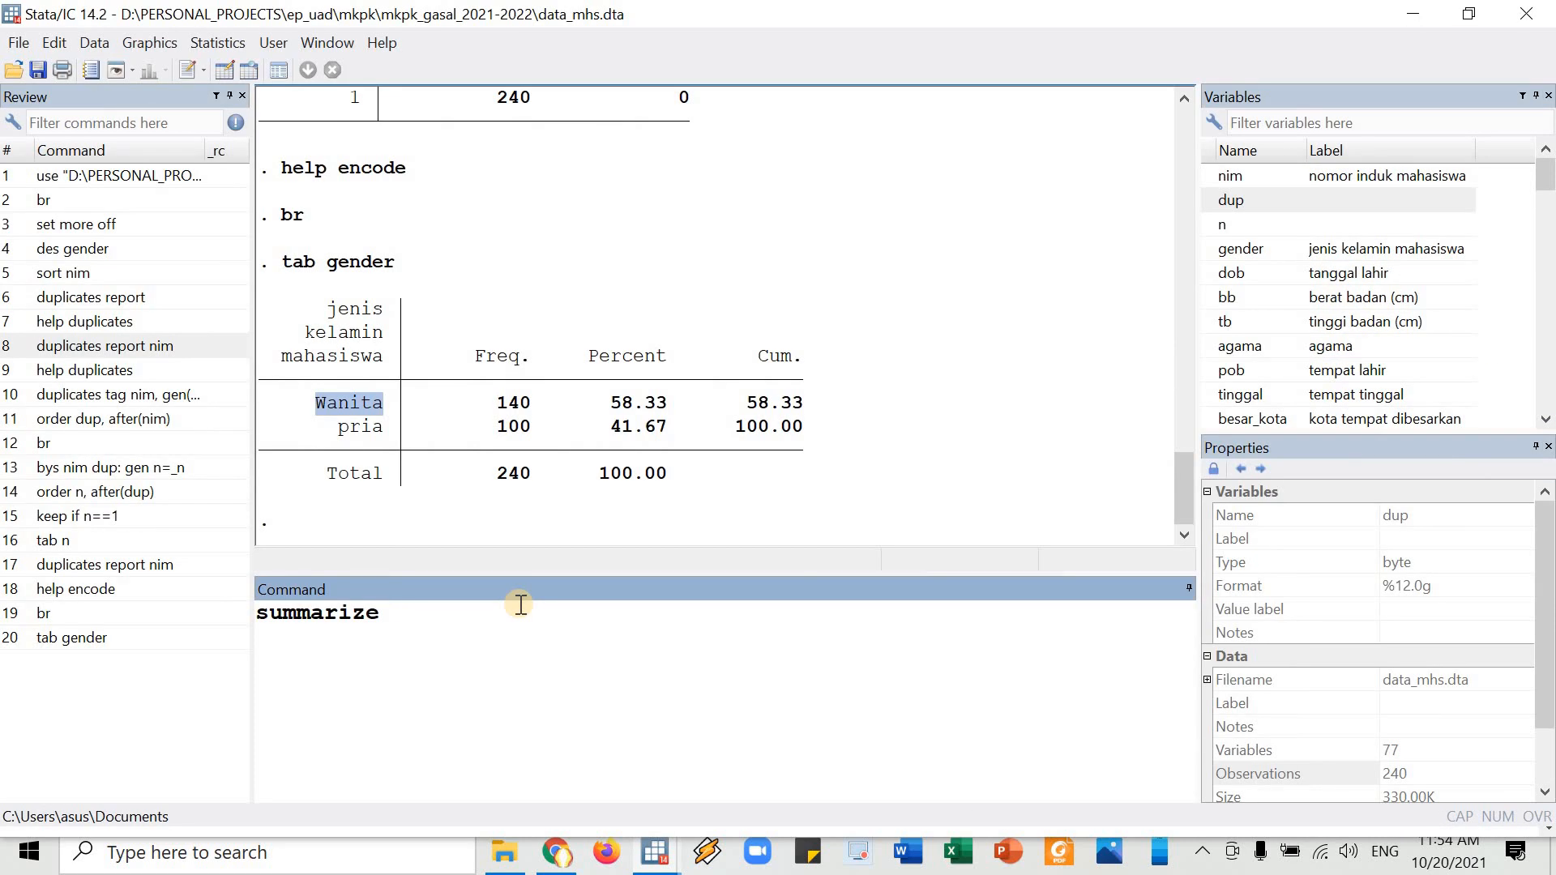
pyautogui.write('tb')
pyautogui.press('Return')
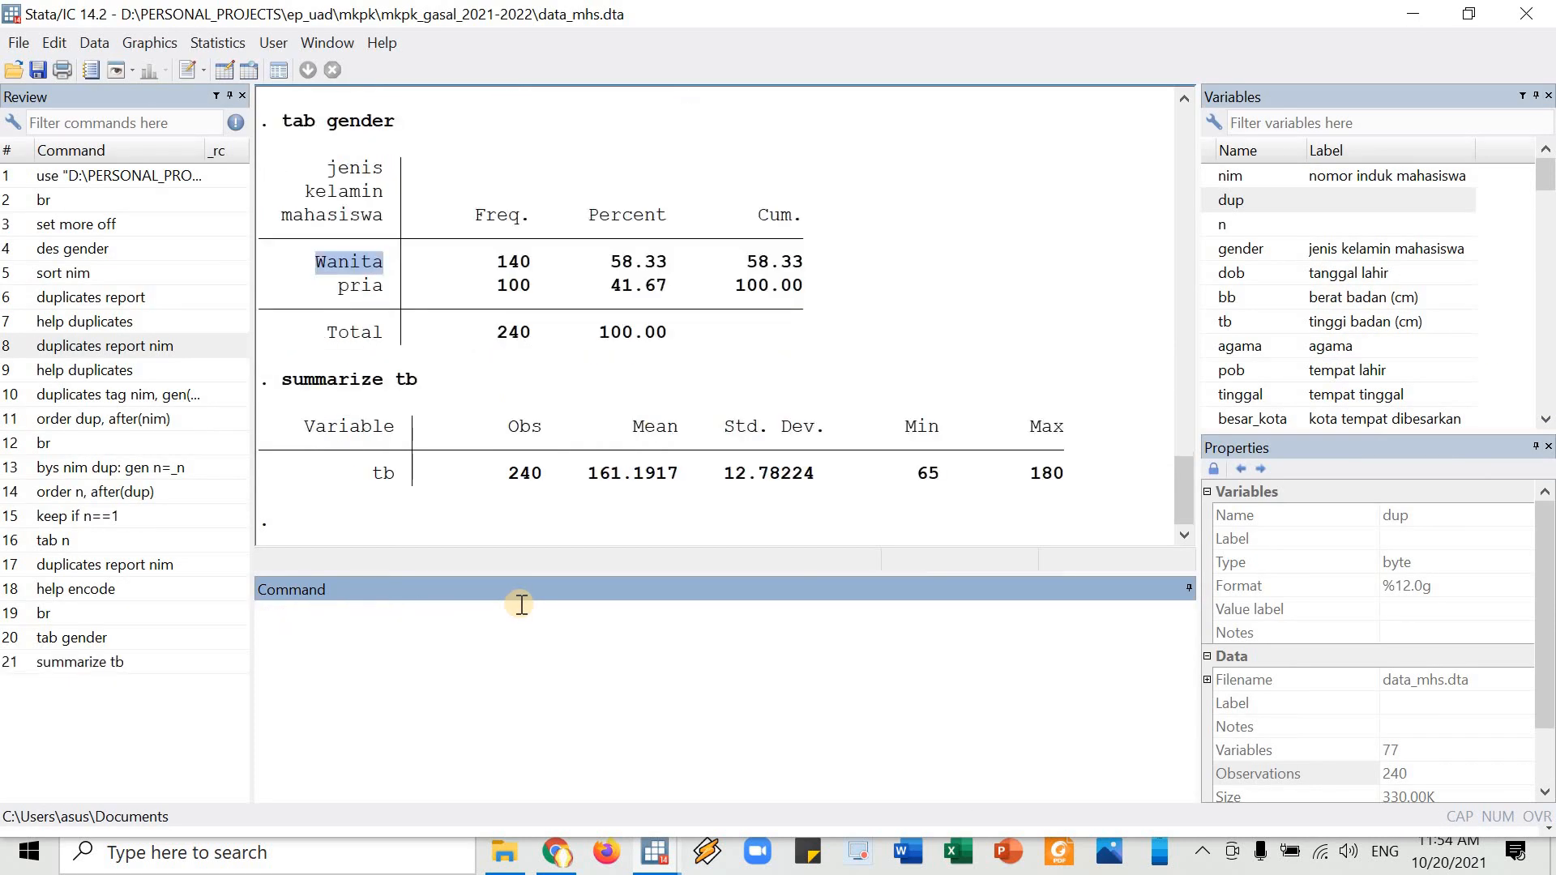
pyautogui.doubleClick(530, 476)
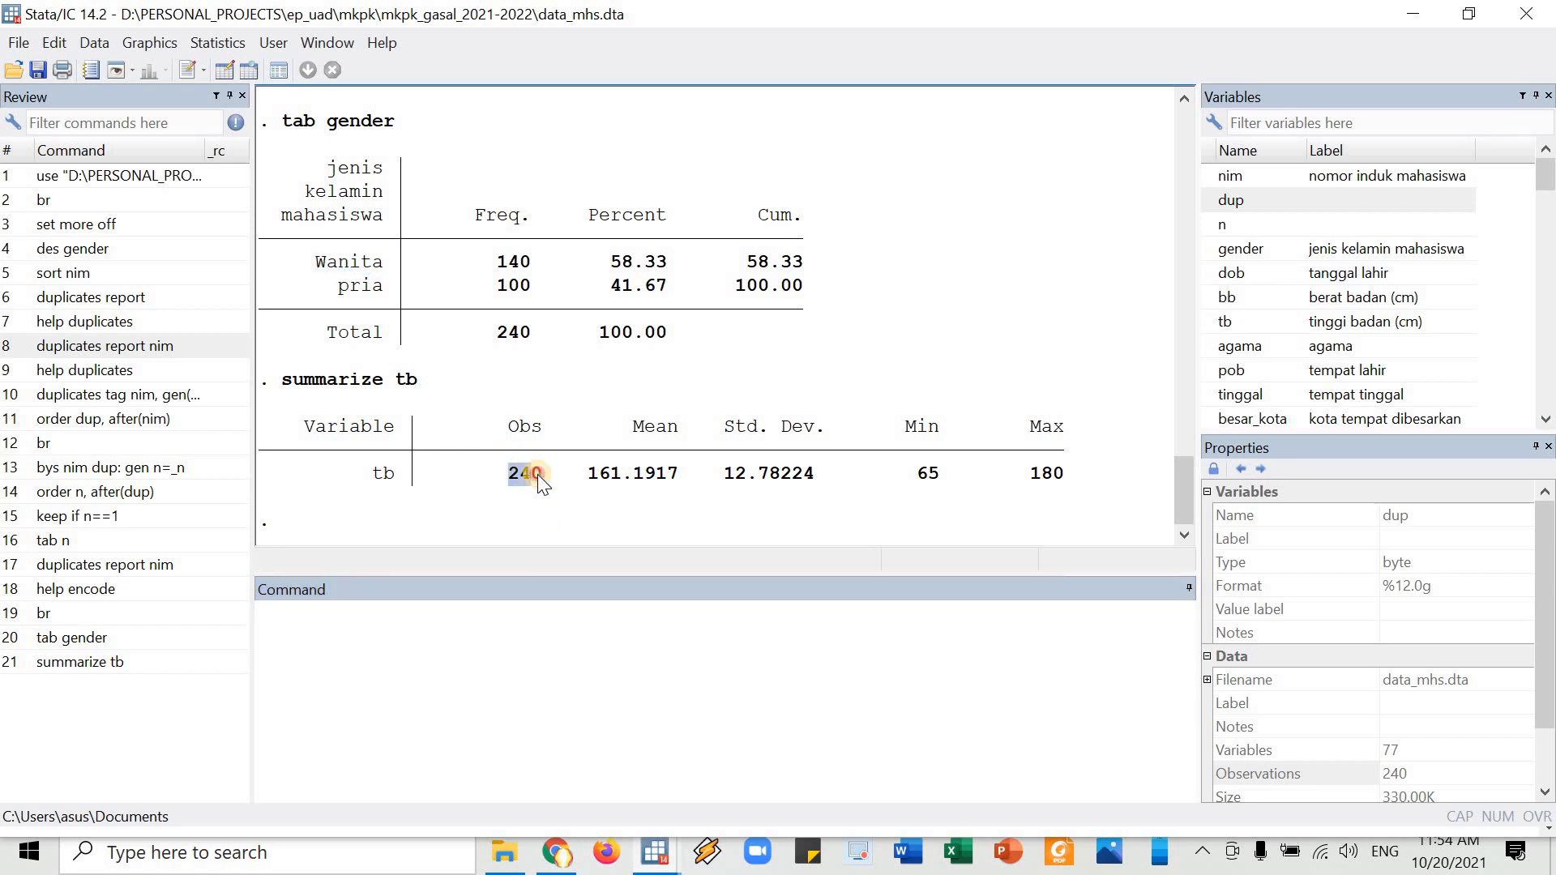
pyautogui.click(1305, 778)
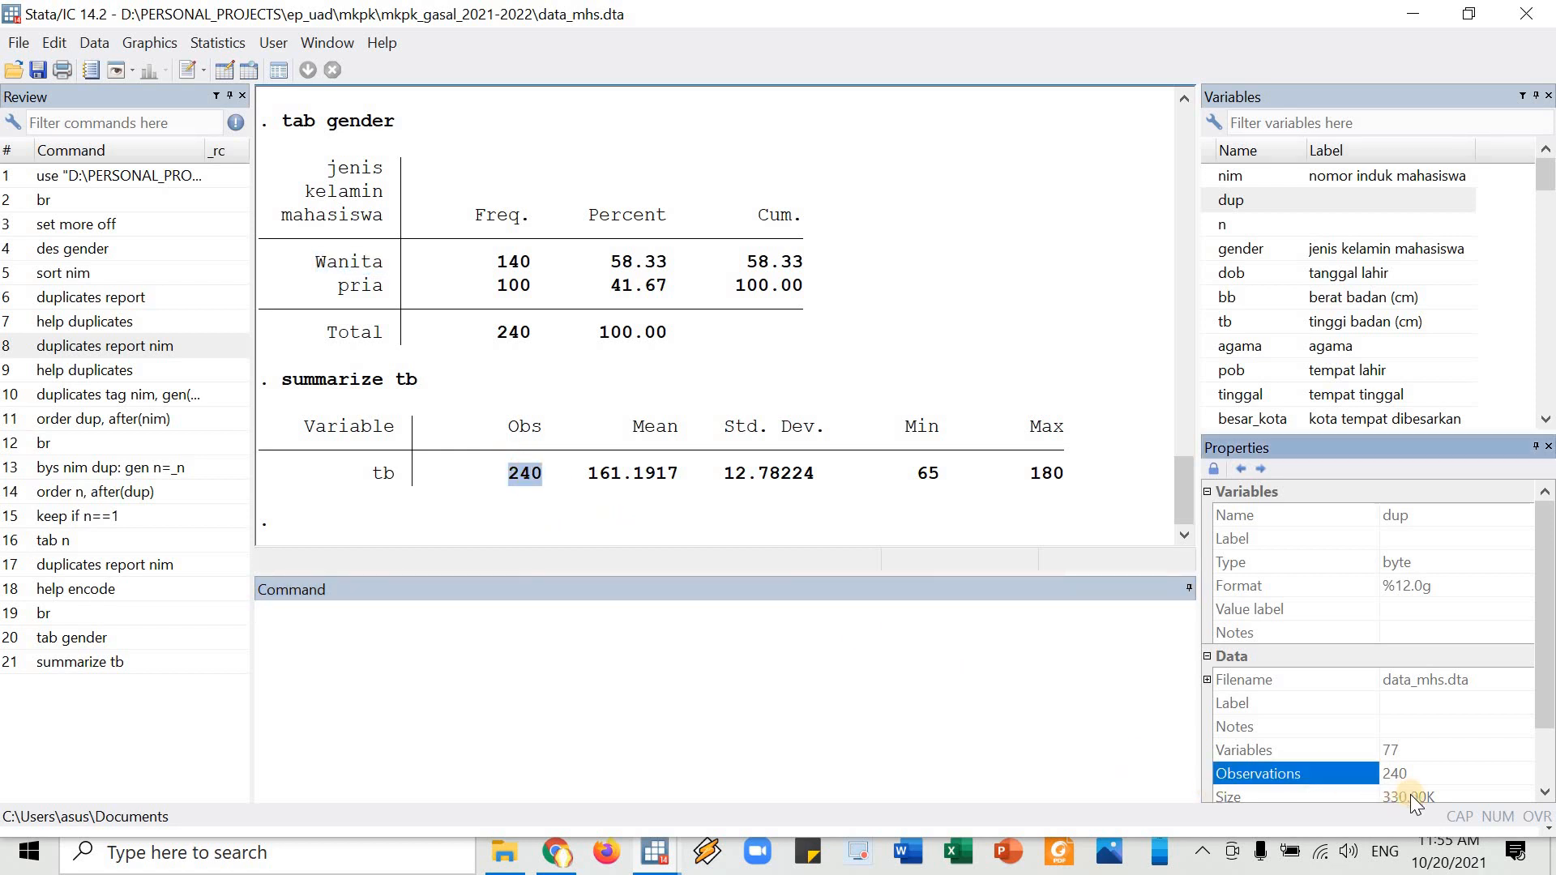
pyautogui.doubleClick(932, 477)
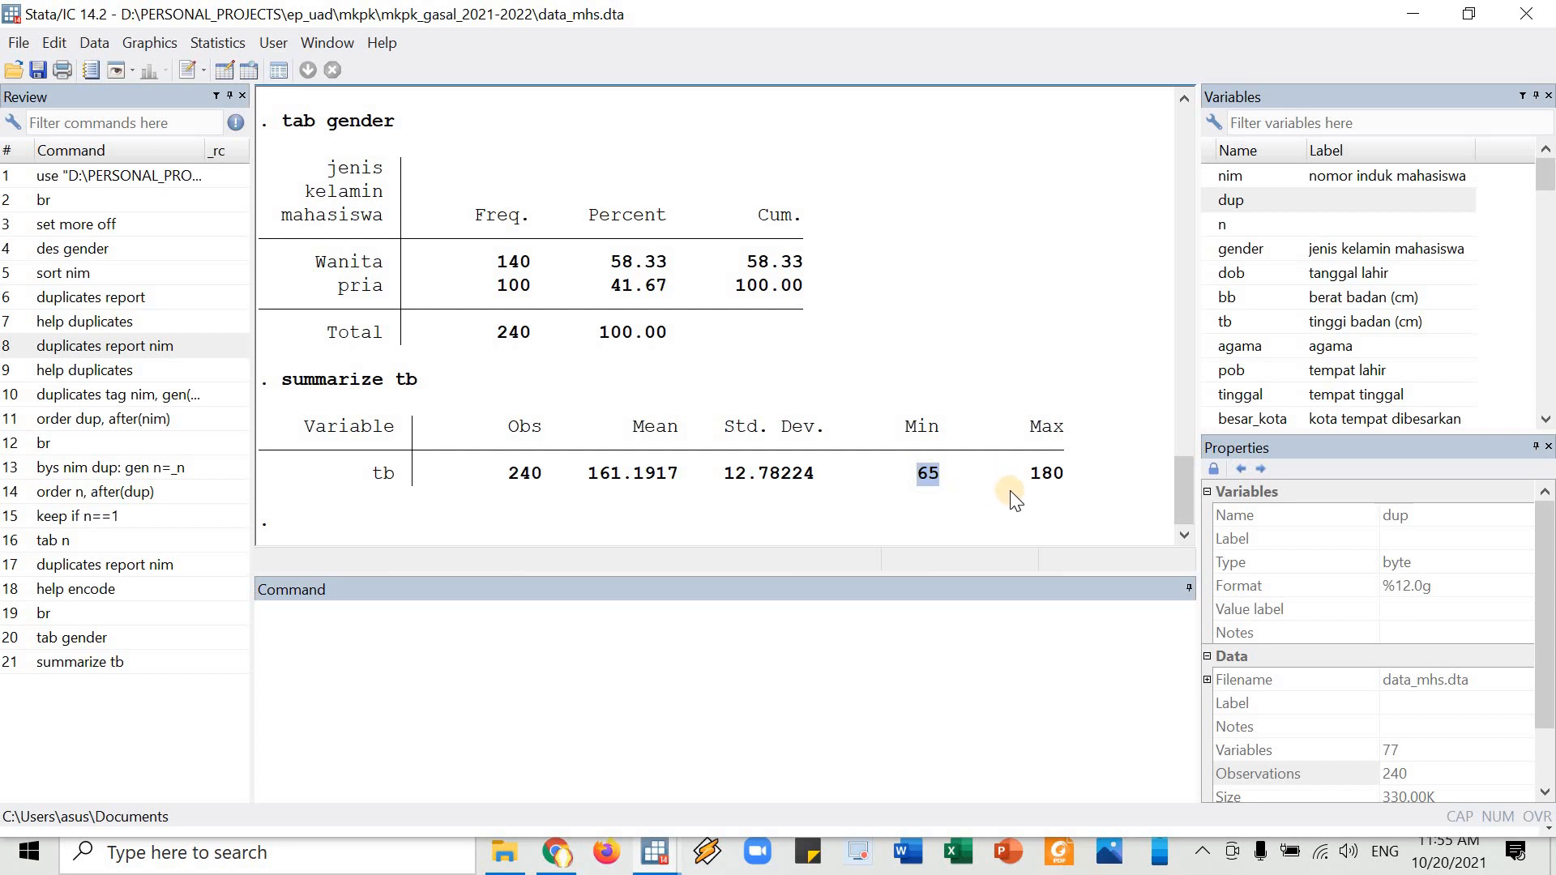
pyautogui.doubleClick(1049, 473)
# - Look over the tb values from row 22 to about row 30 in the data browser and return to the command window
pyautogui.click(372, 670)
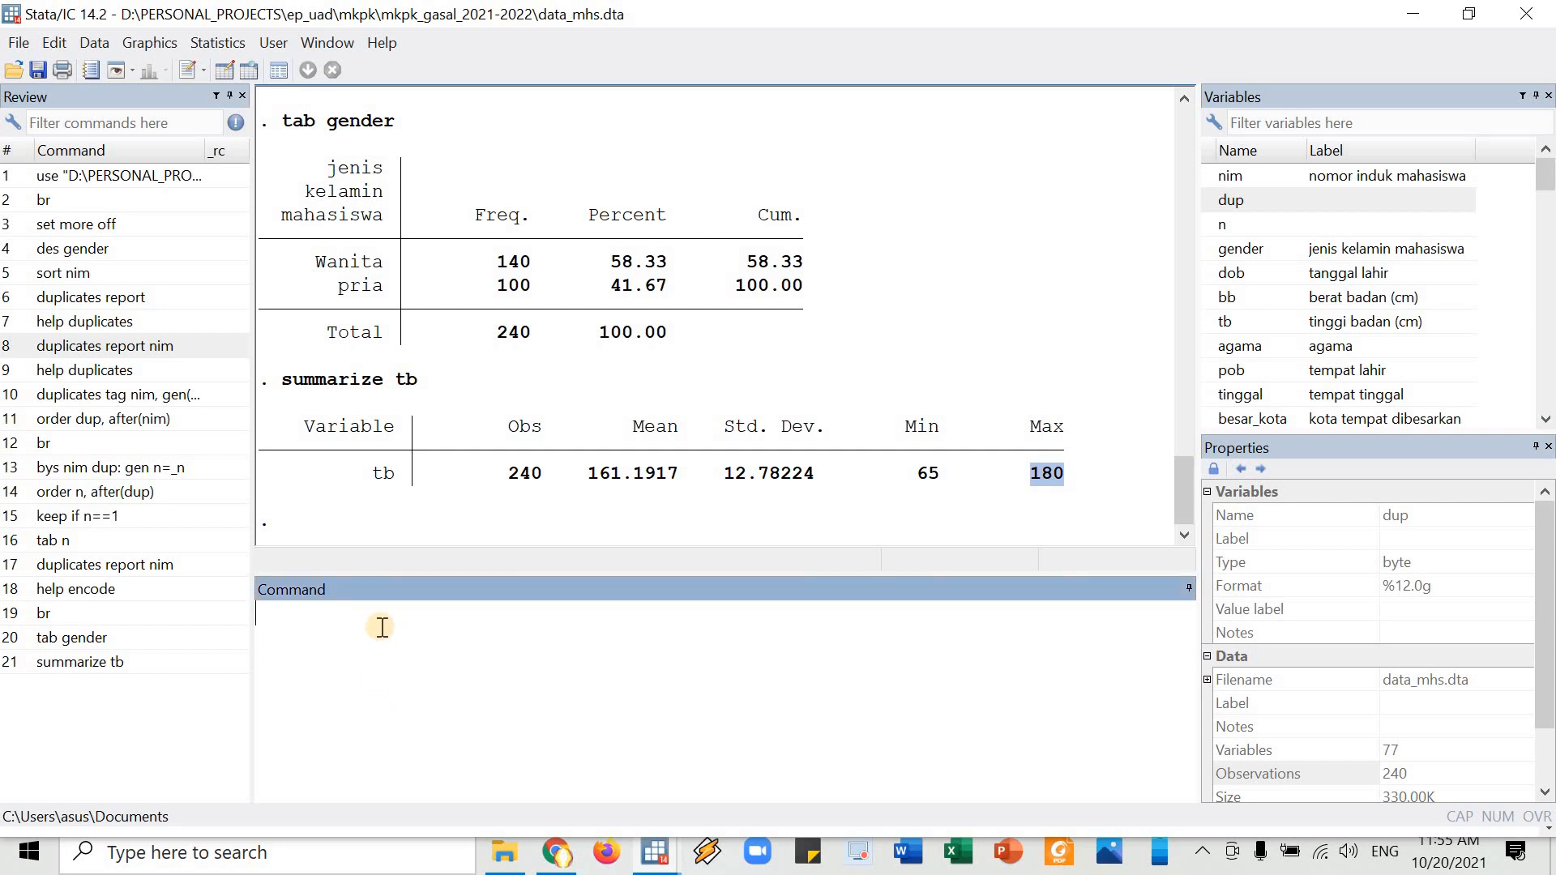
pyautogui.hotkey('alt', 'Tab')
pyautogui.moveTo(949, 168); pyautogui.dragTo(934, 488)
pyautogui.moveTo(953, 170); pyautogui.dragTo(932, 446)
pyautogui.hotkey('alt', 'Tab')
# - Describe the tb variable with desc and check its storage type
pyautogui.write('des')
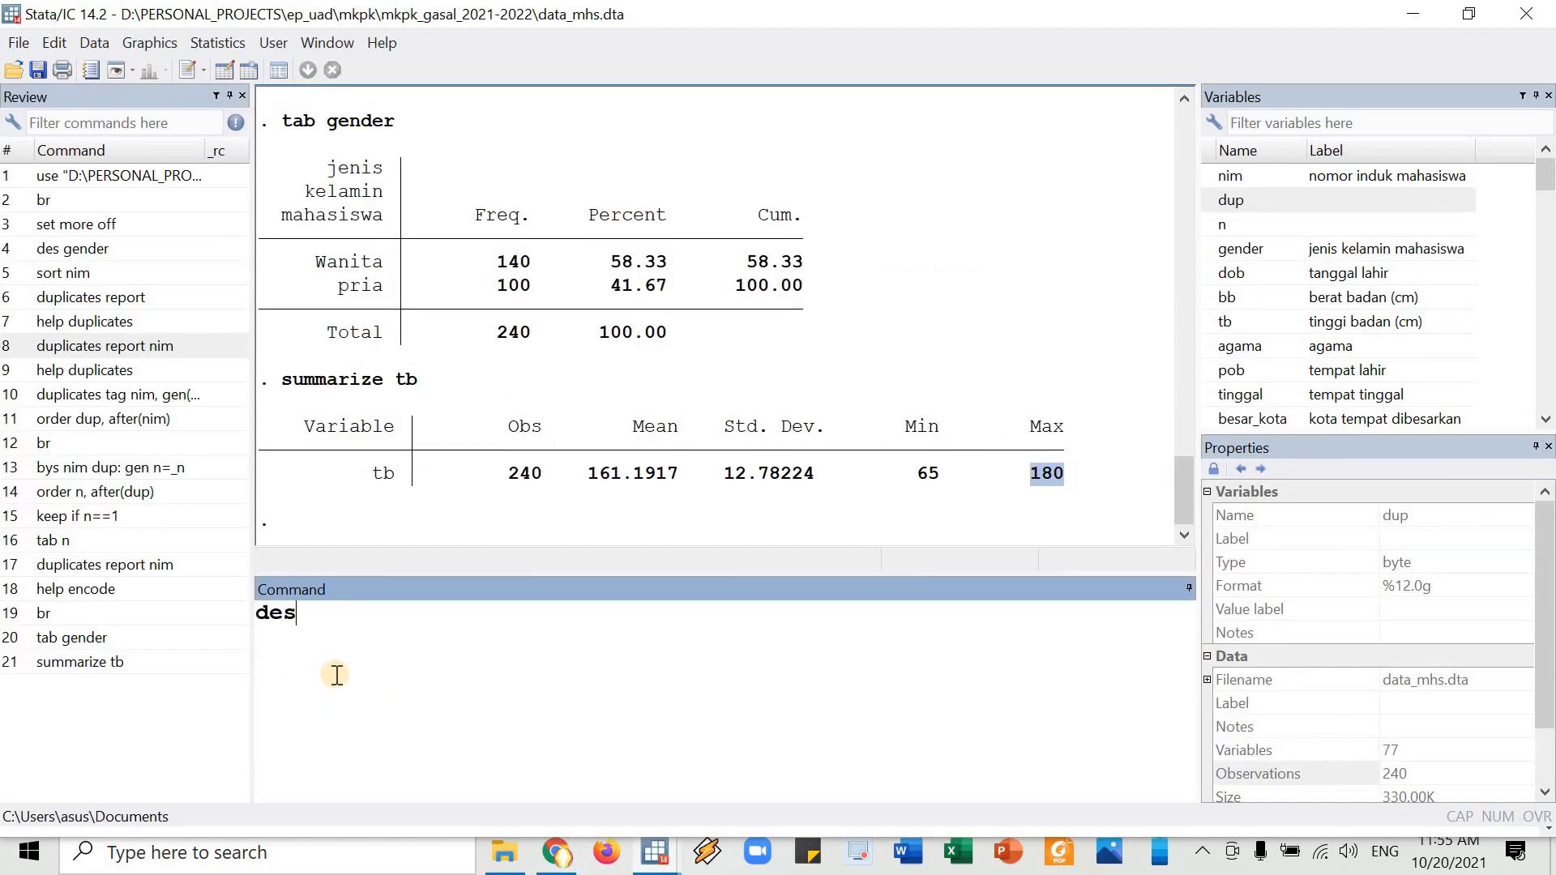
pyautogui.write('c tb')
pyautogui.press('Return')
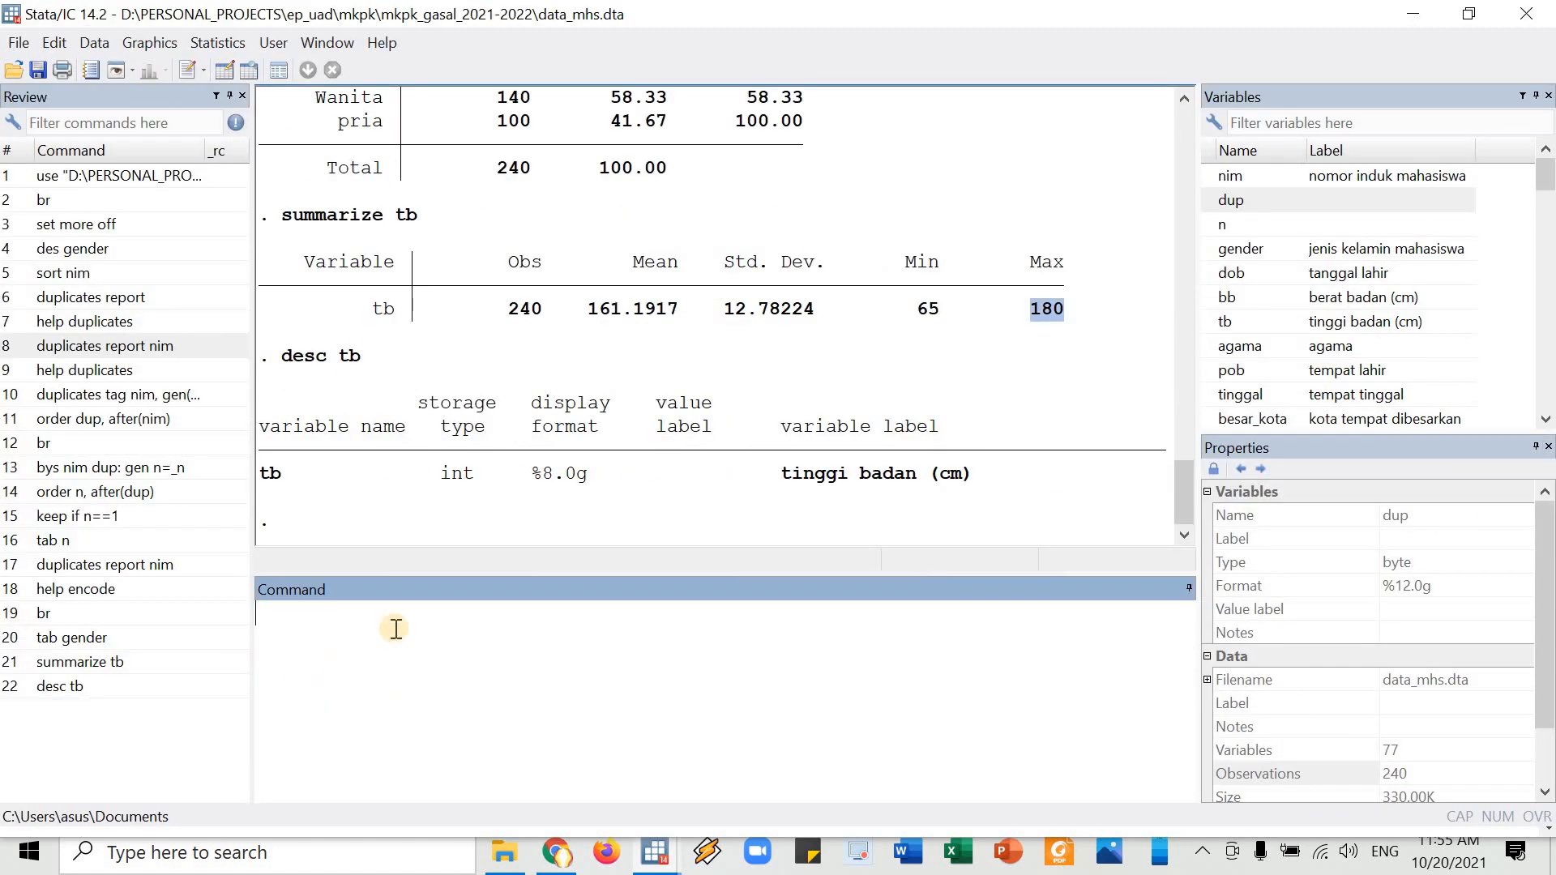
pyautogui.doubleClick(459, 473)
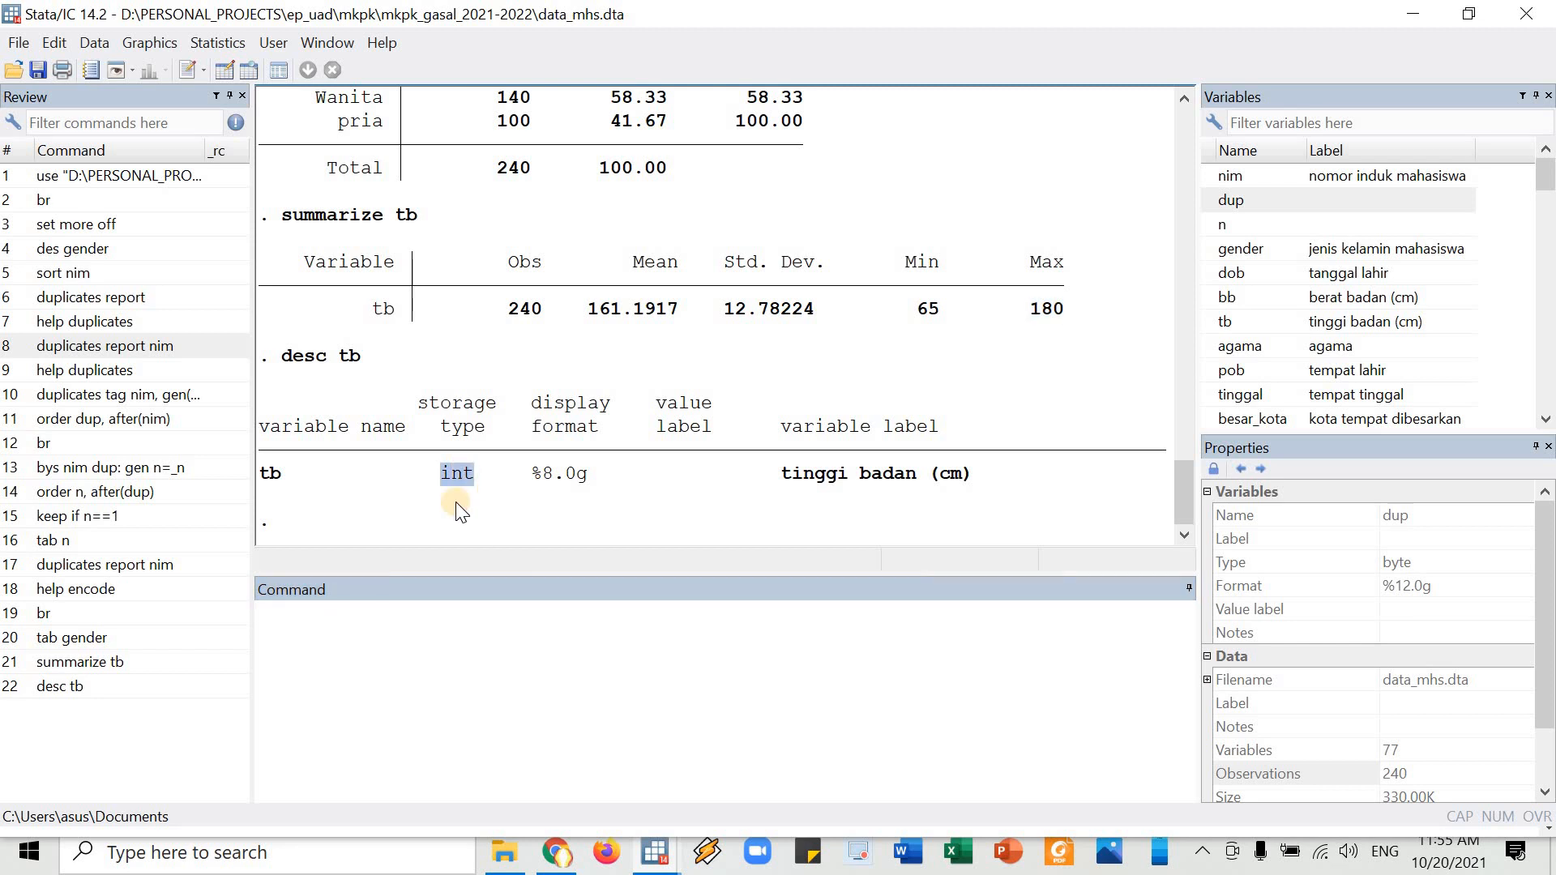
# - Reuse the earlier desc command for the gender variable instead of tb and check its storage type
pyautogui.click(85, 687)
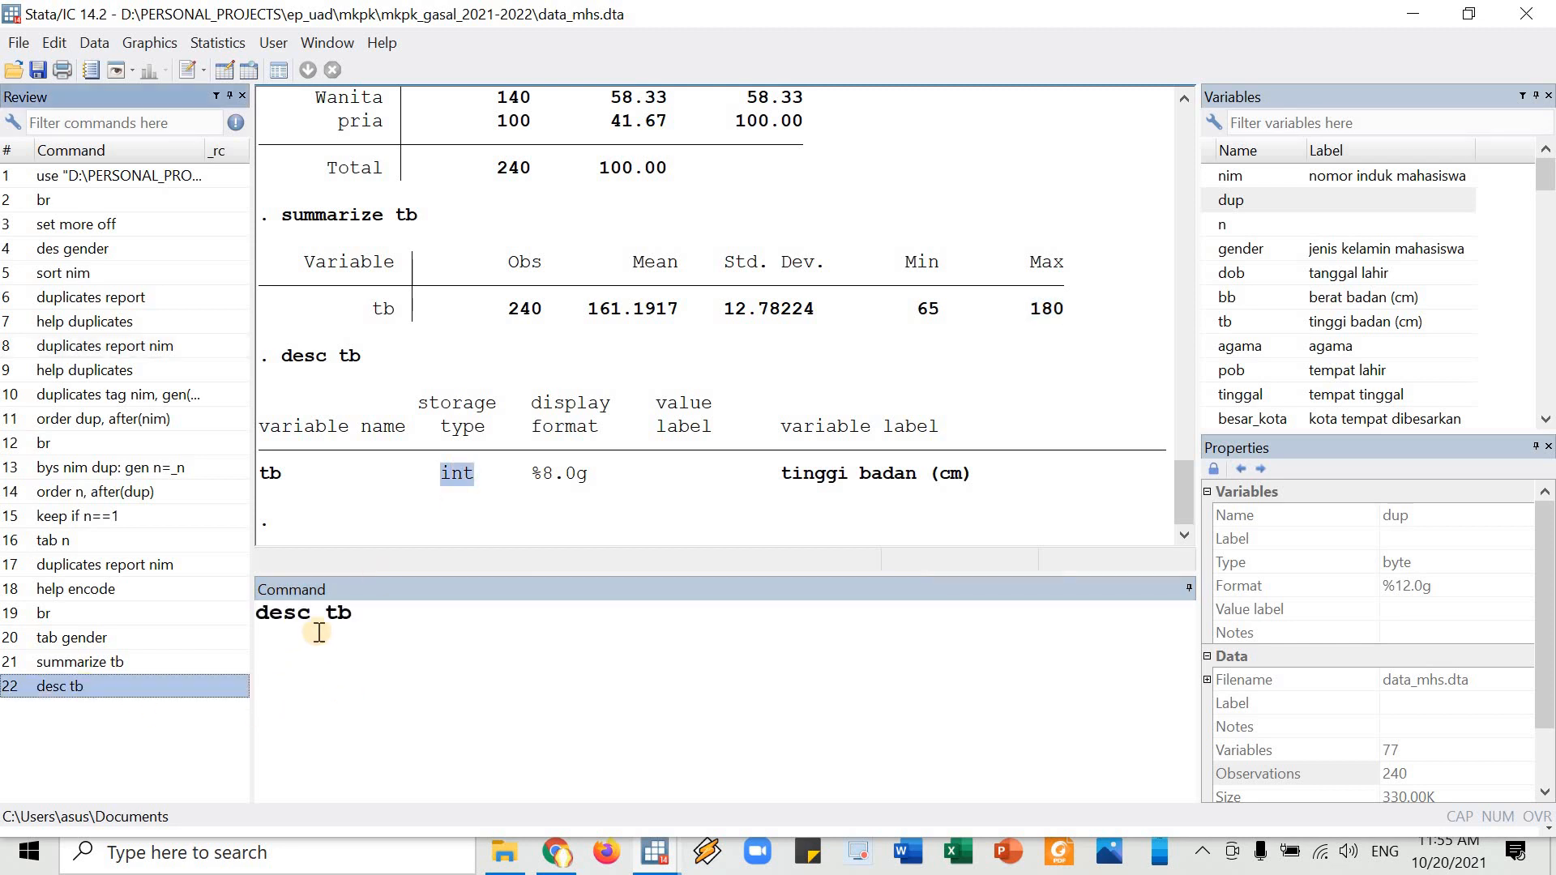
pyautogui.click(364, 645)
pyautogui.press('BackSpace')
pyautogui.press('BackSpace')
pyautogui.write('gender')
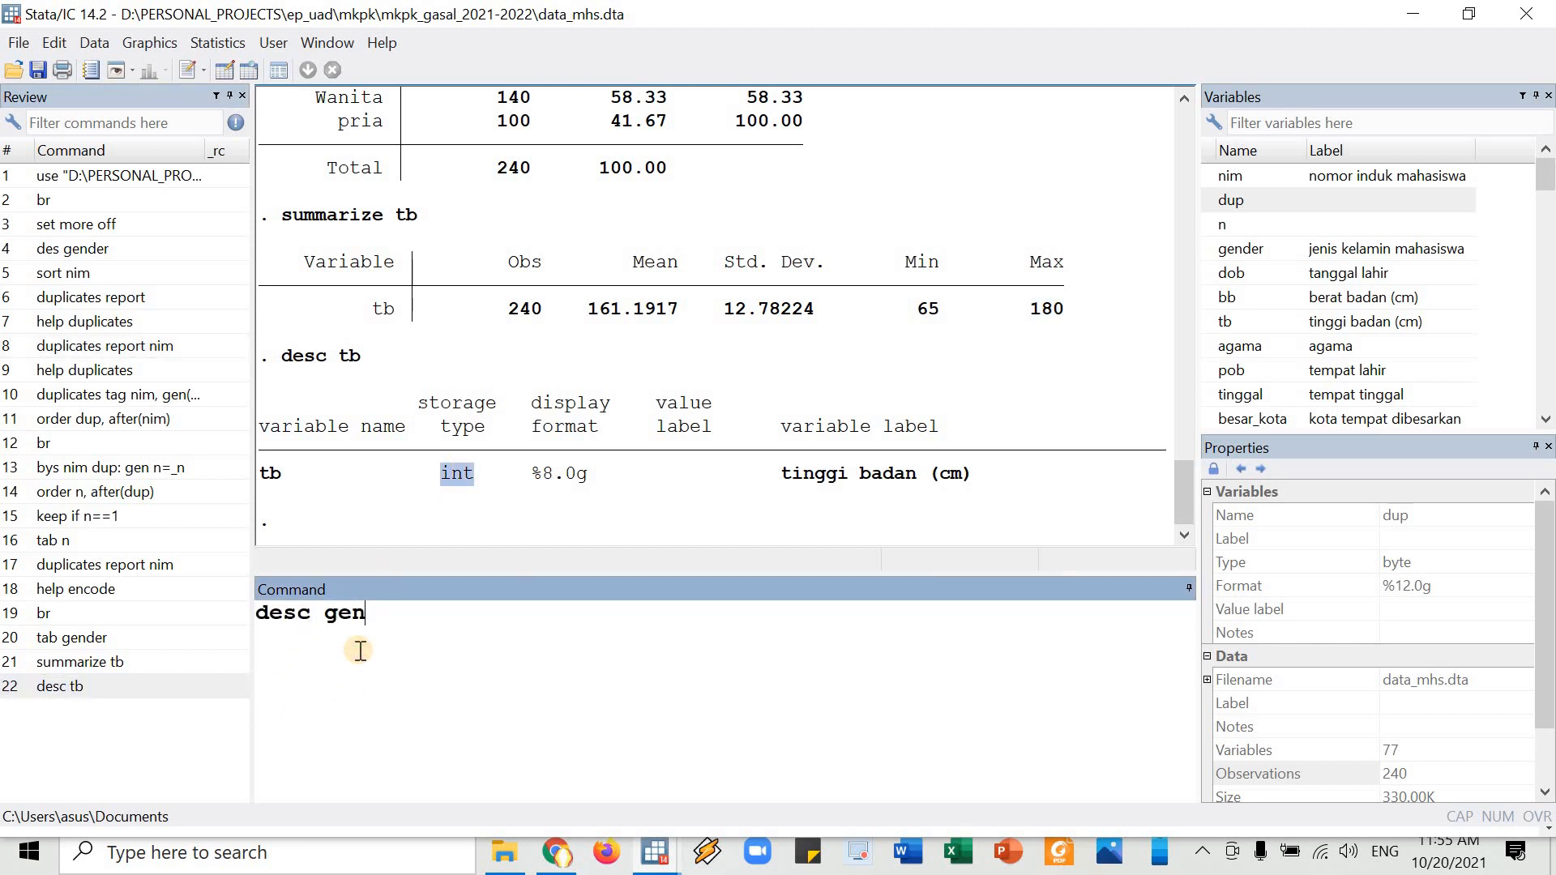
pyautogui.press('Return')
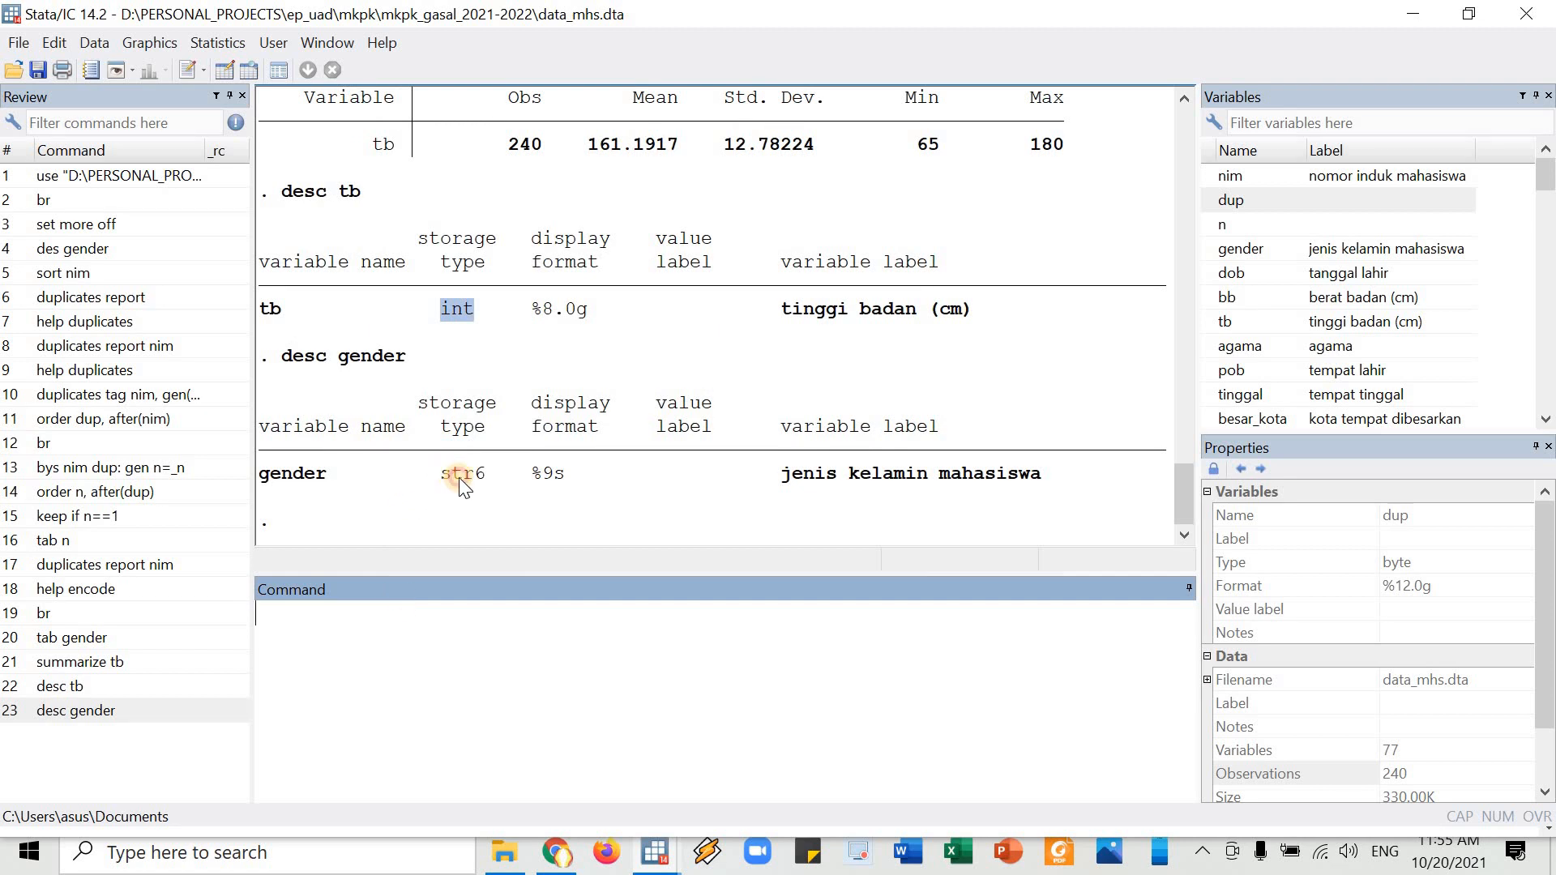
pyautogui.moveTo(441, 476); pyautogui.dragTo(464, 478)
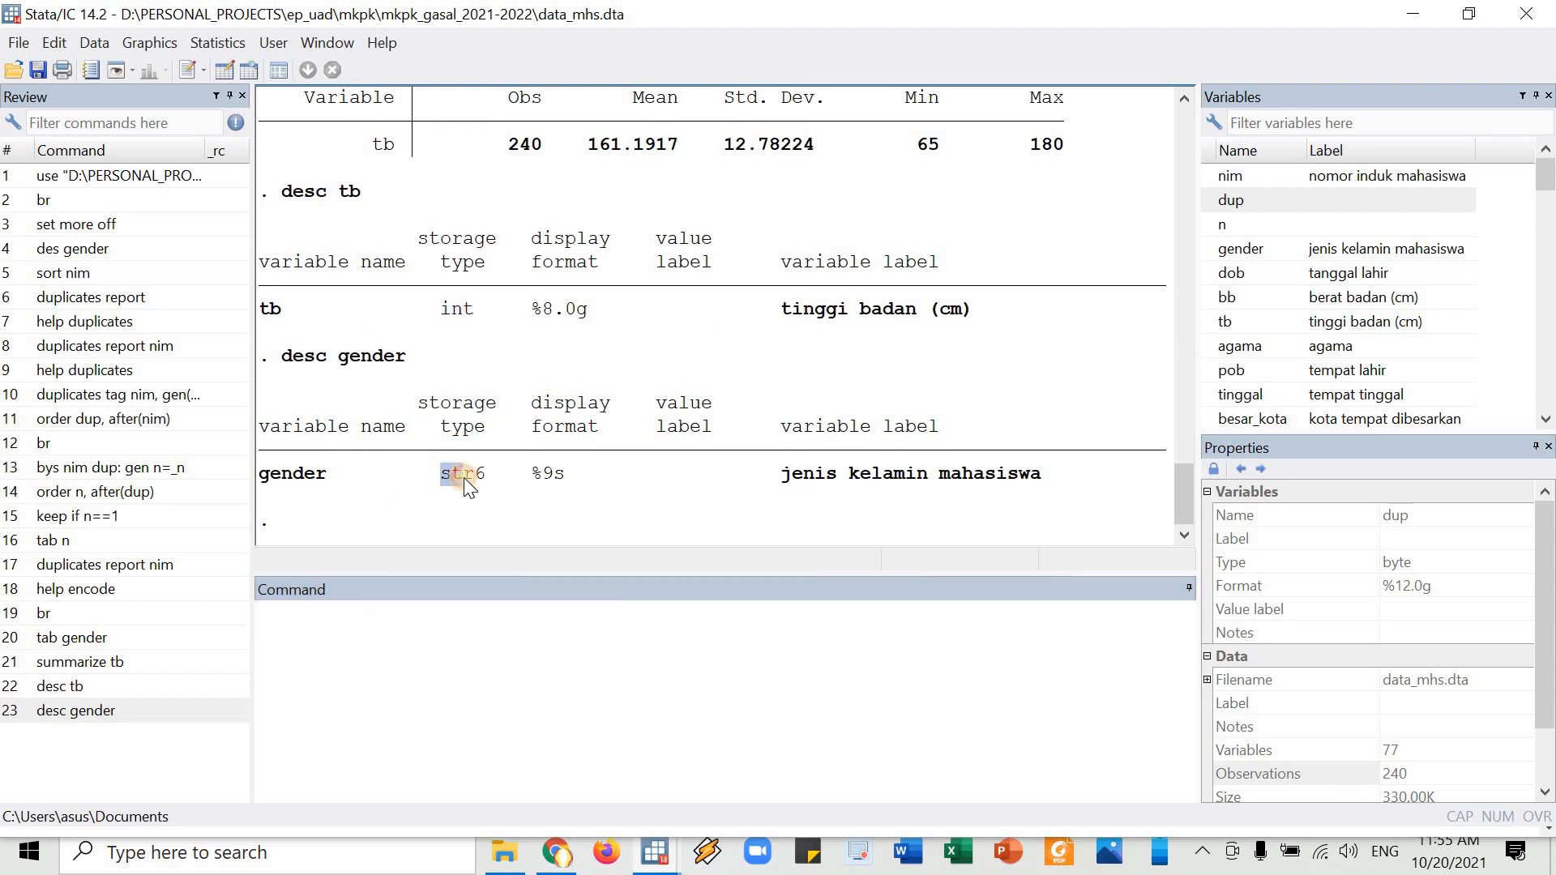
# - Reuse the earlier summarize command for gender instead of tb and examine the observation count and statistics in its output
pyautogui.click(102, 661)
pyautogui.click(525, 680)
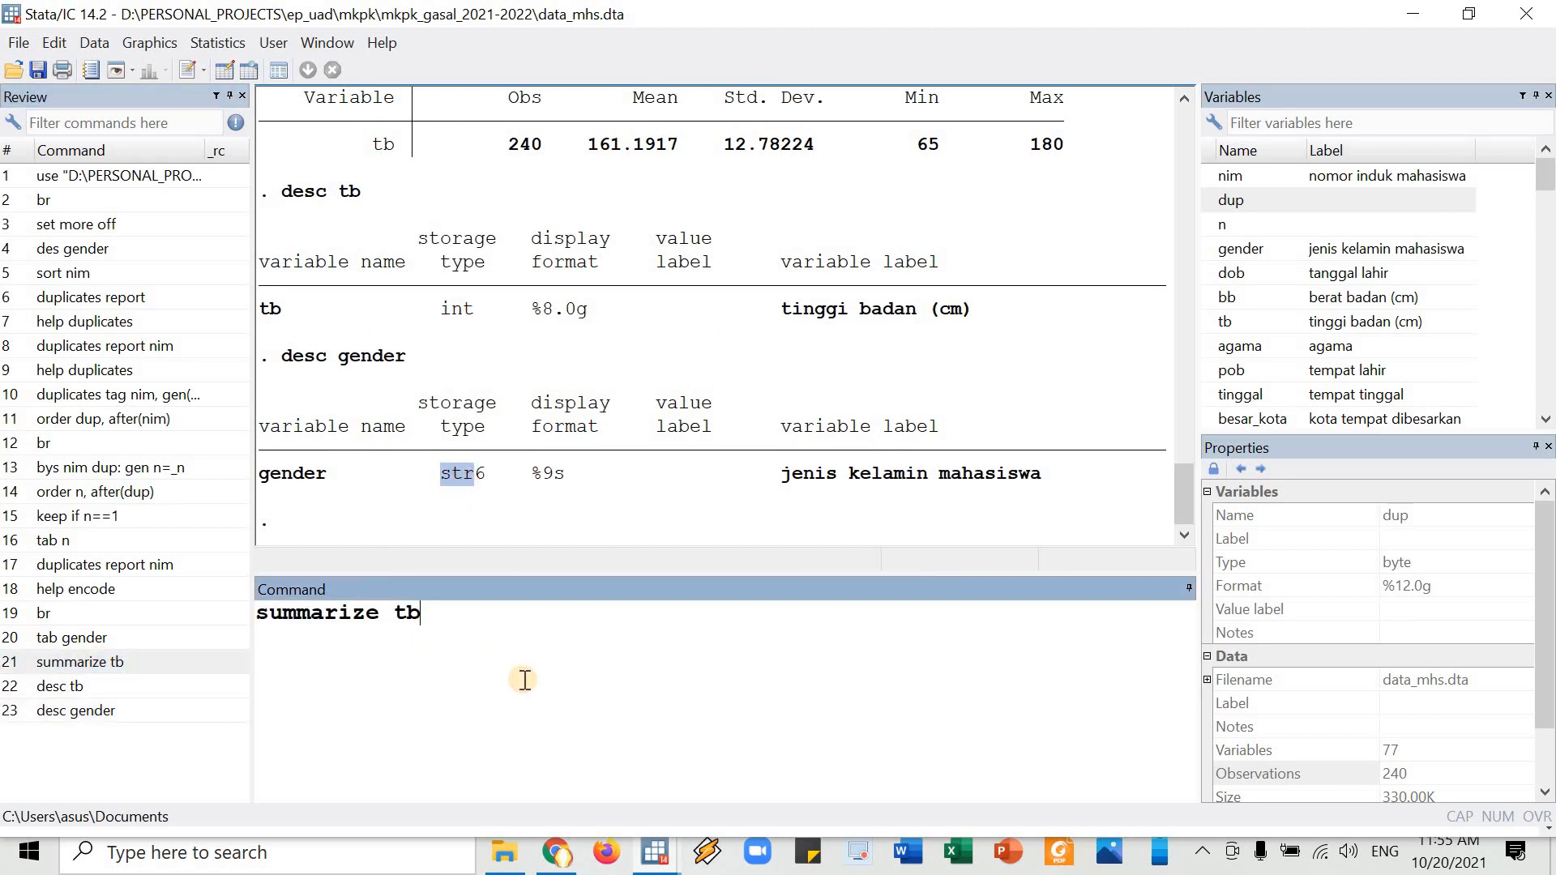
pyautogui.press('BackSpace')
pyautogui.press('BackSpace')
pyautogui.write('gender')
pyautogui.press('Return')
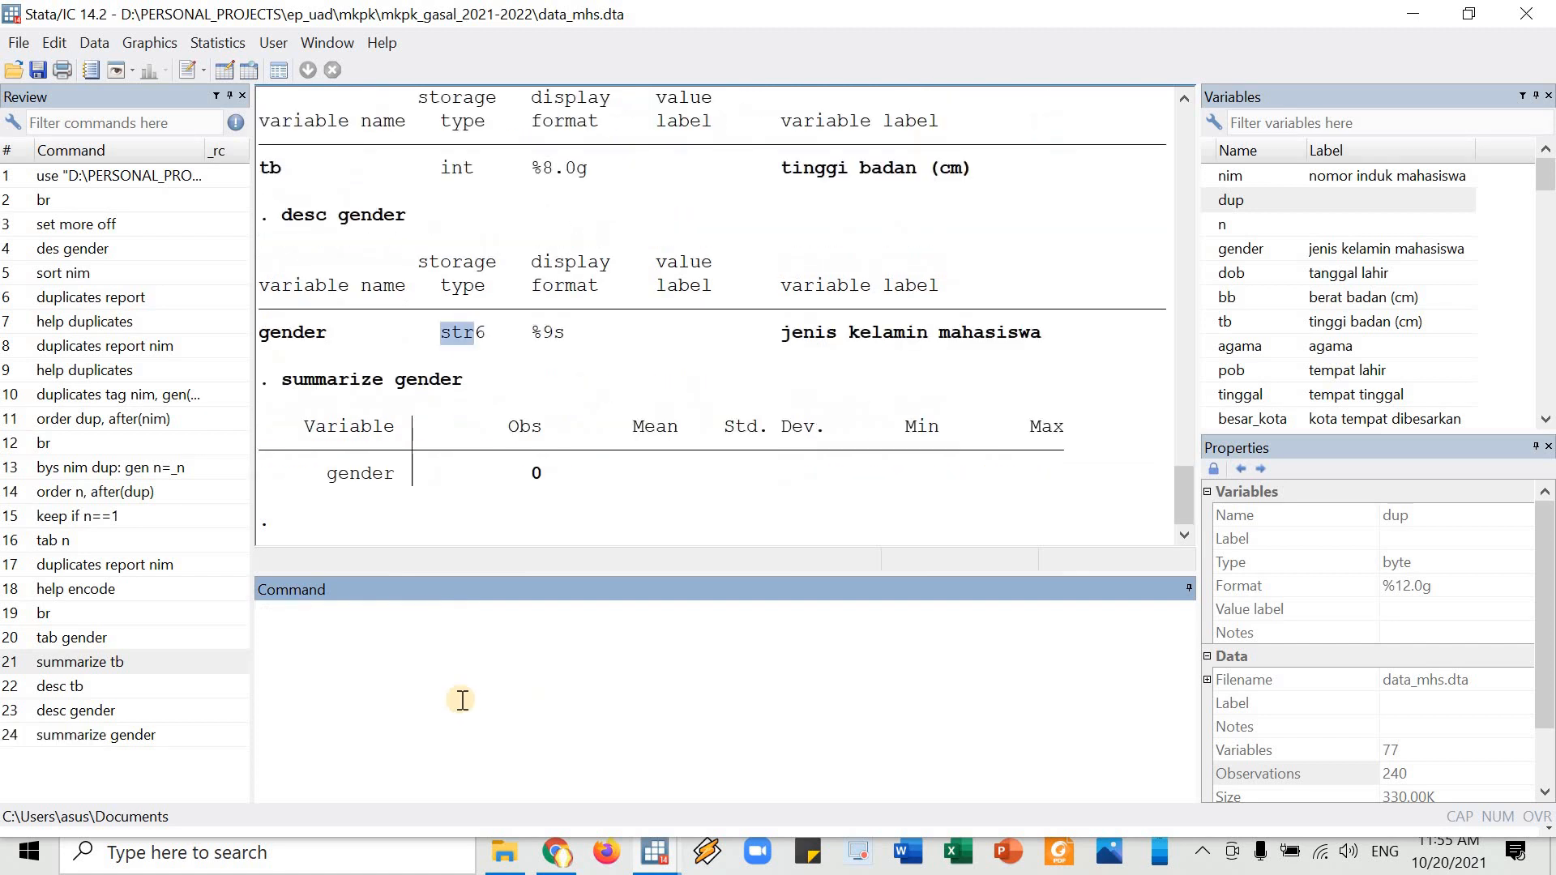
pyautogui.doubleClick(537, 475)
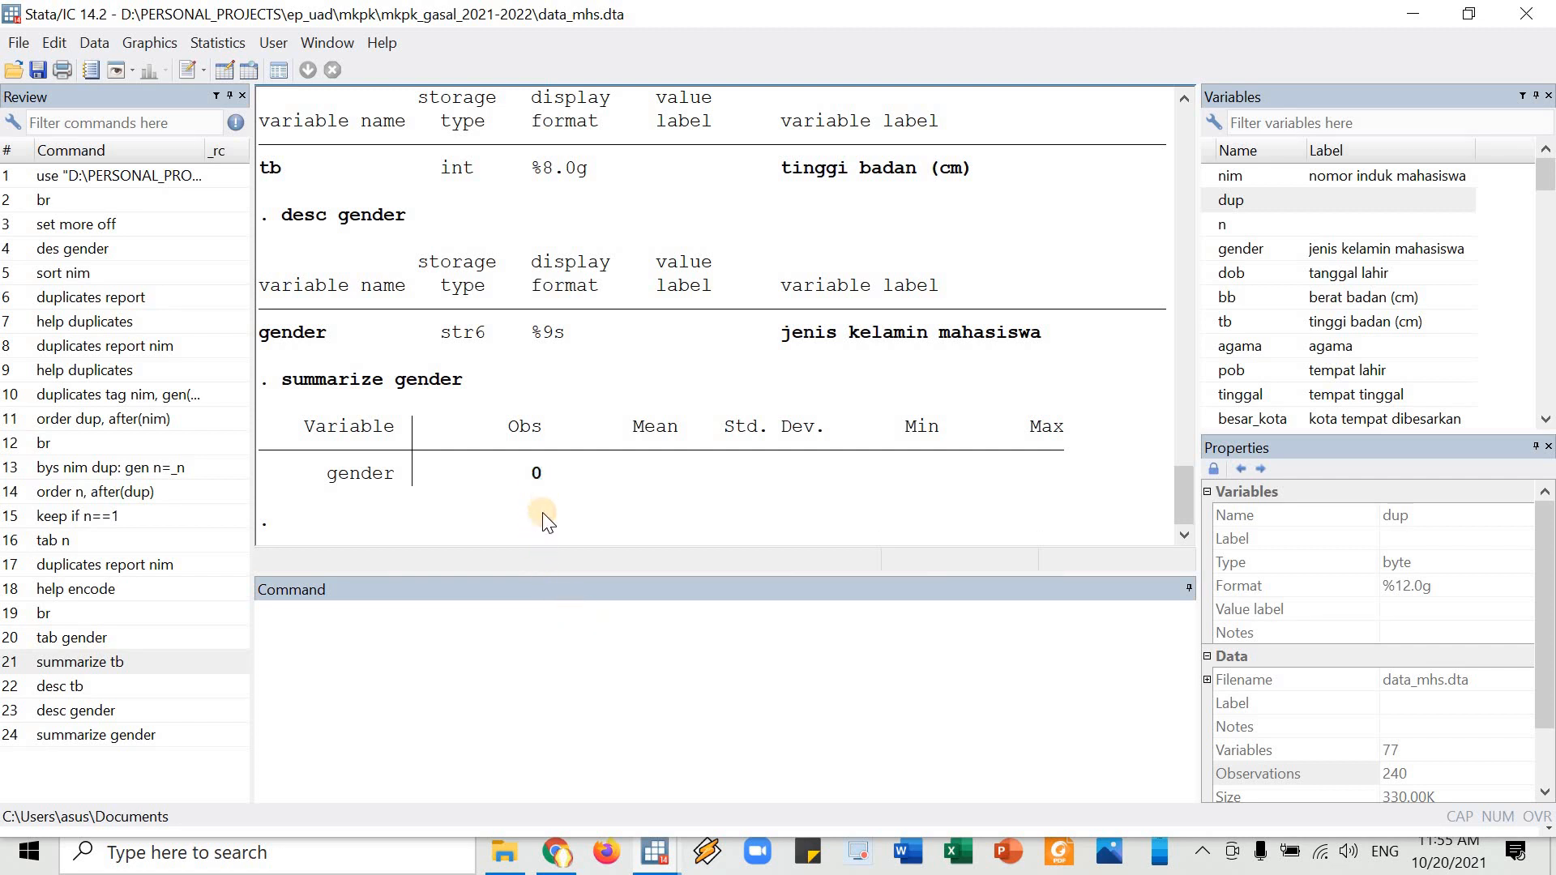
pyautogui.click(458, 491)
pyautogui.moveTo(284, 378); pyautogui.dragTo(1057, 449)
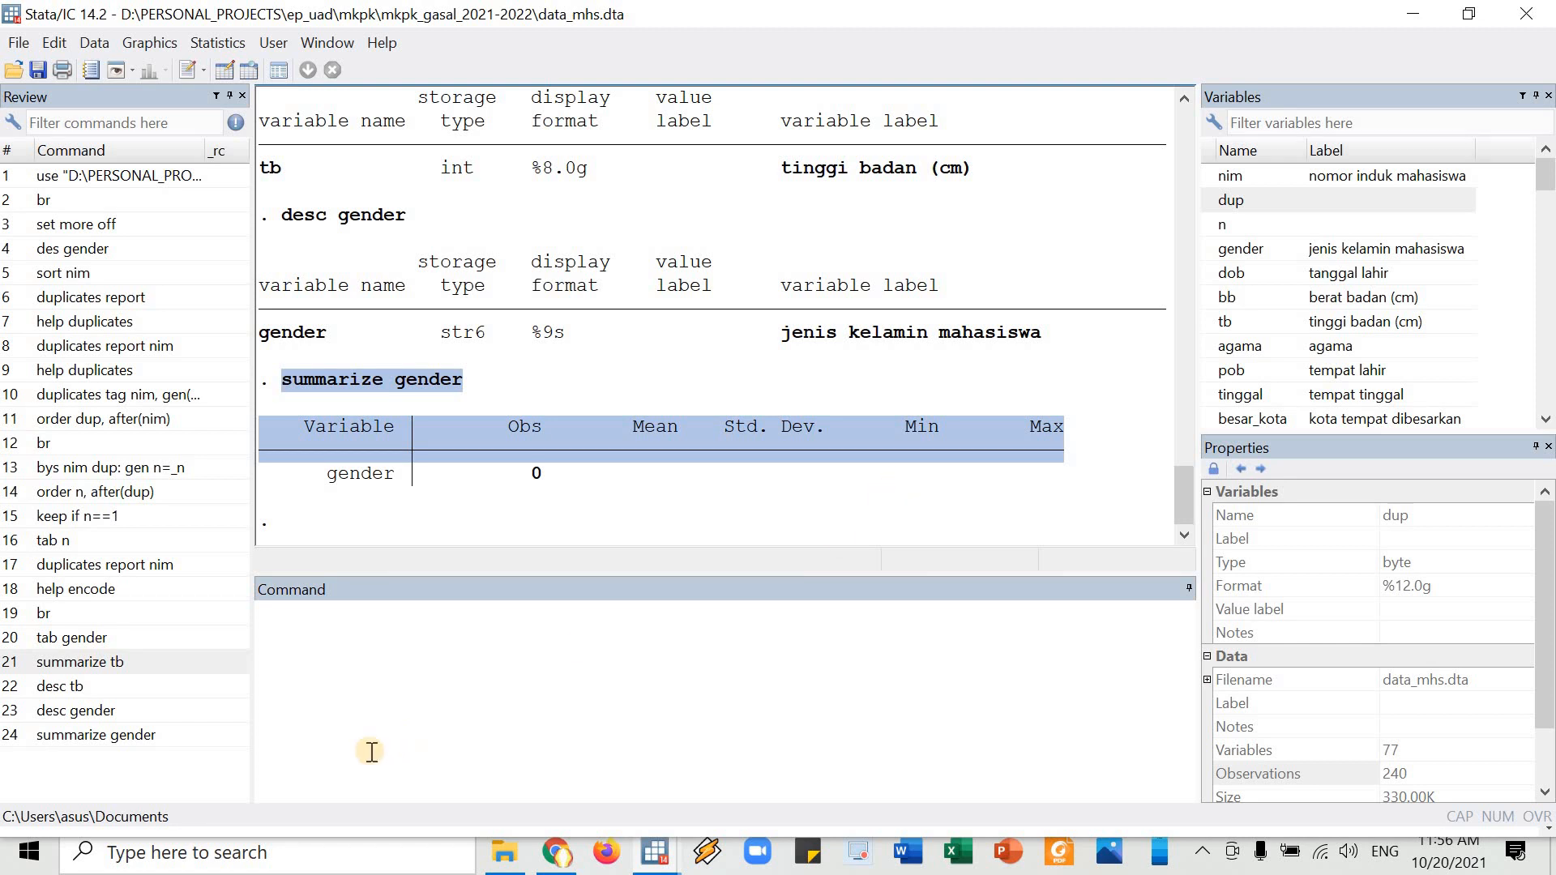
# - Inspect the gender text values in rows 22 to 24 of the data browser, then return to the command window
pyautogui.click(356, 683)
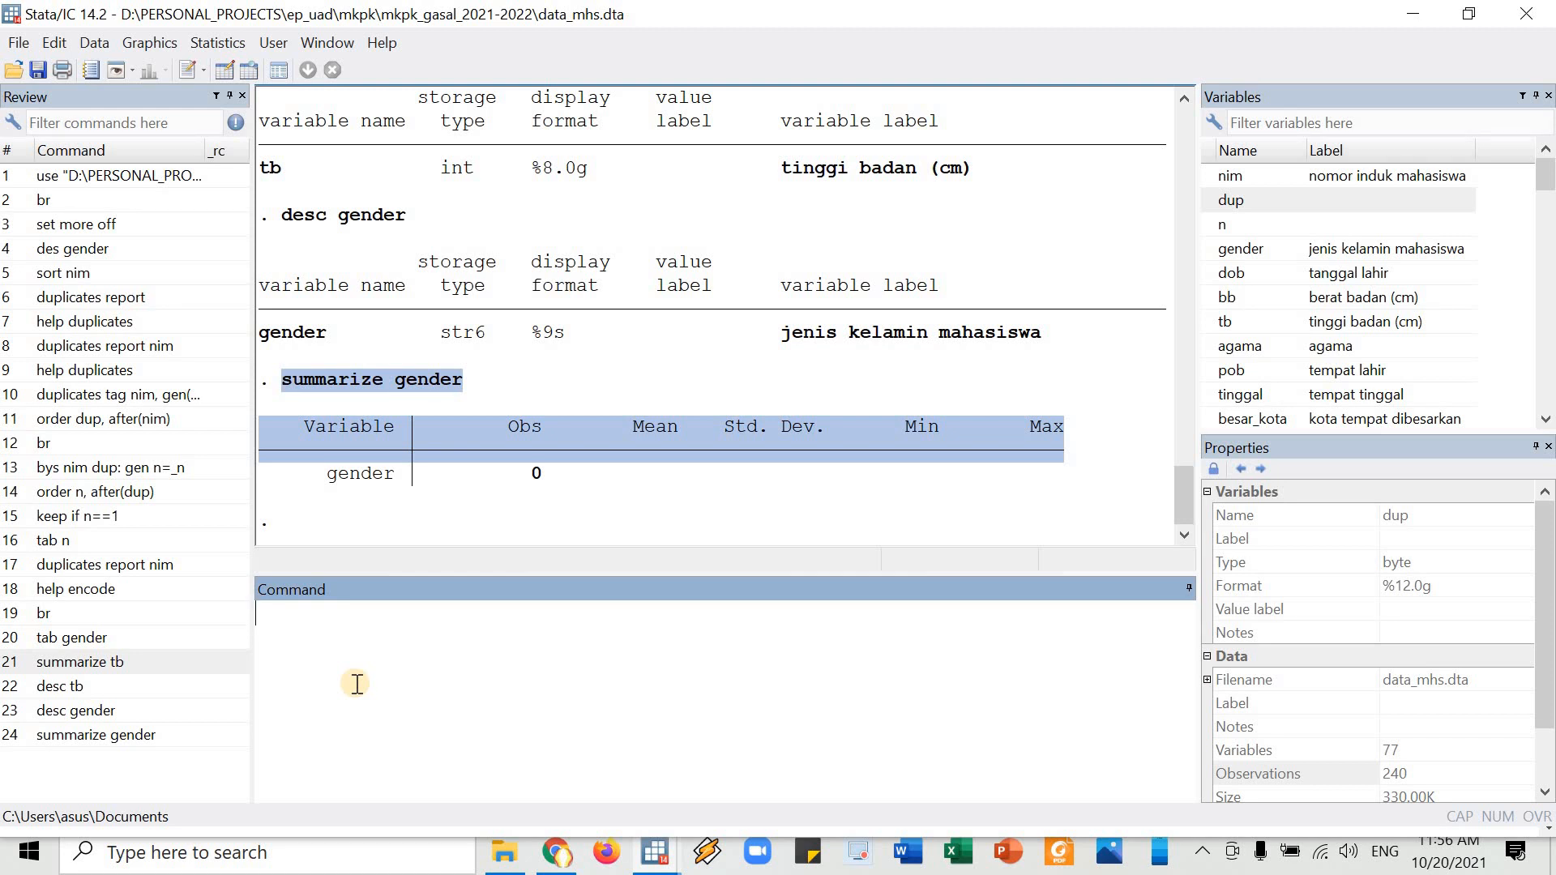
pyautogui.hotkey('alt', 'Tab')
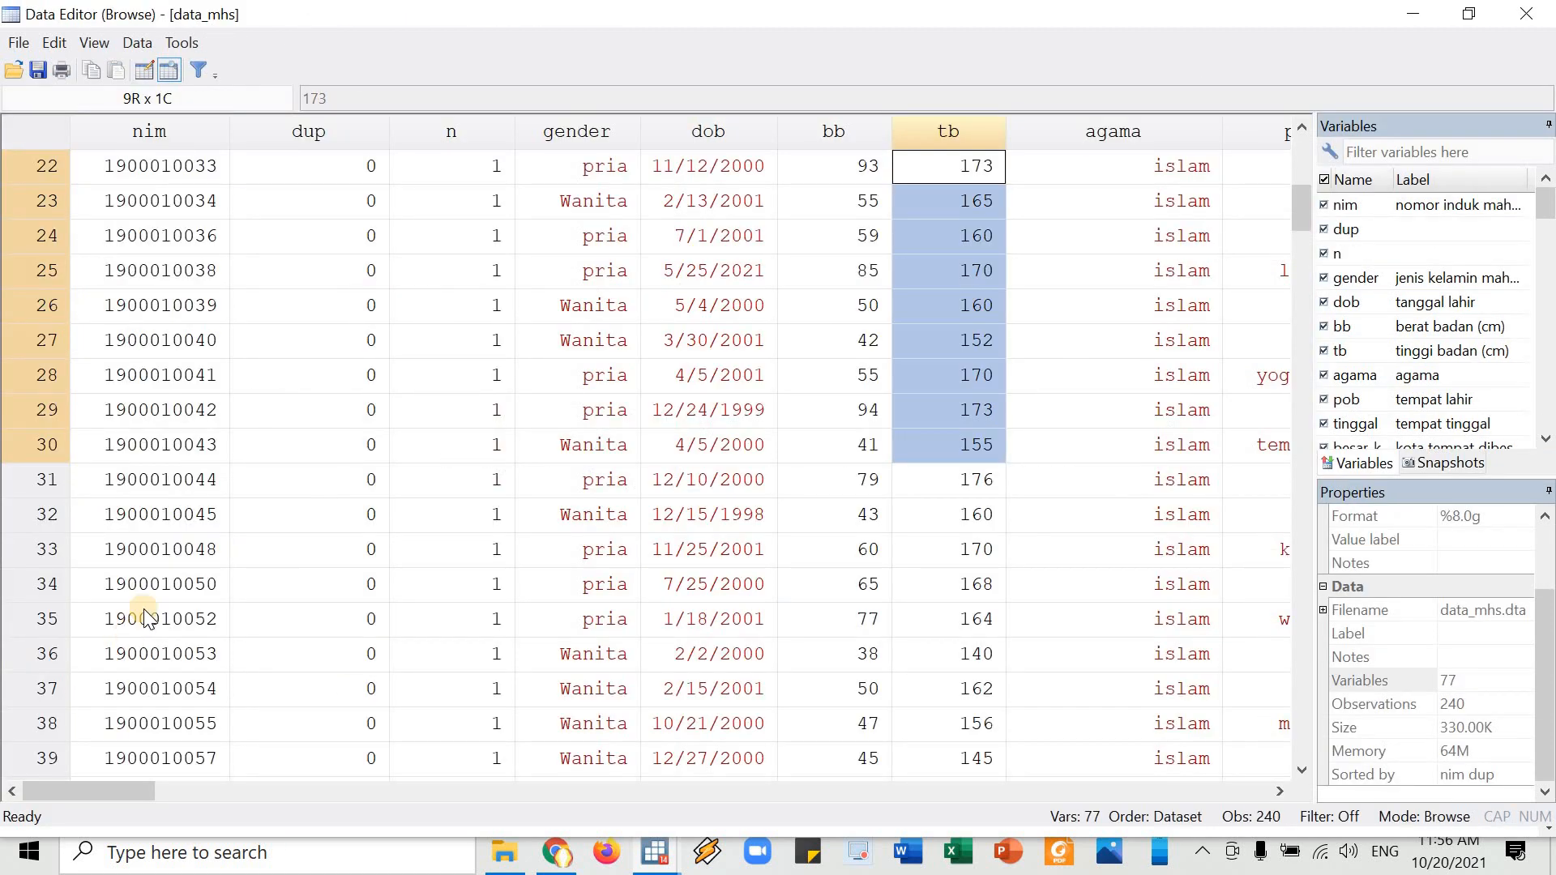
pyautogui.click(591, 180)
pyautogui.click(595, 209)
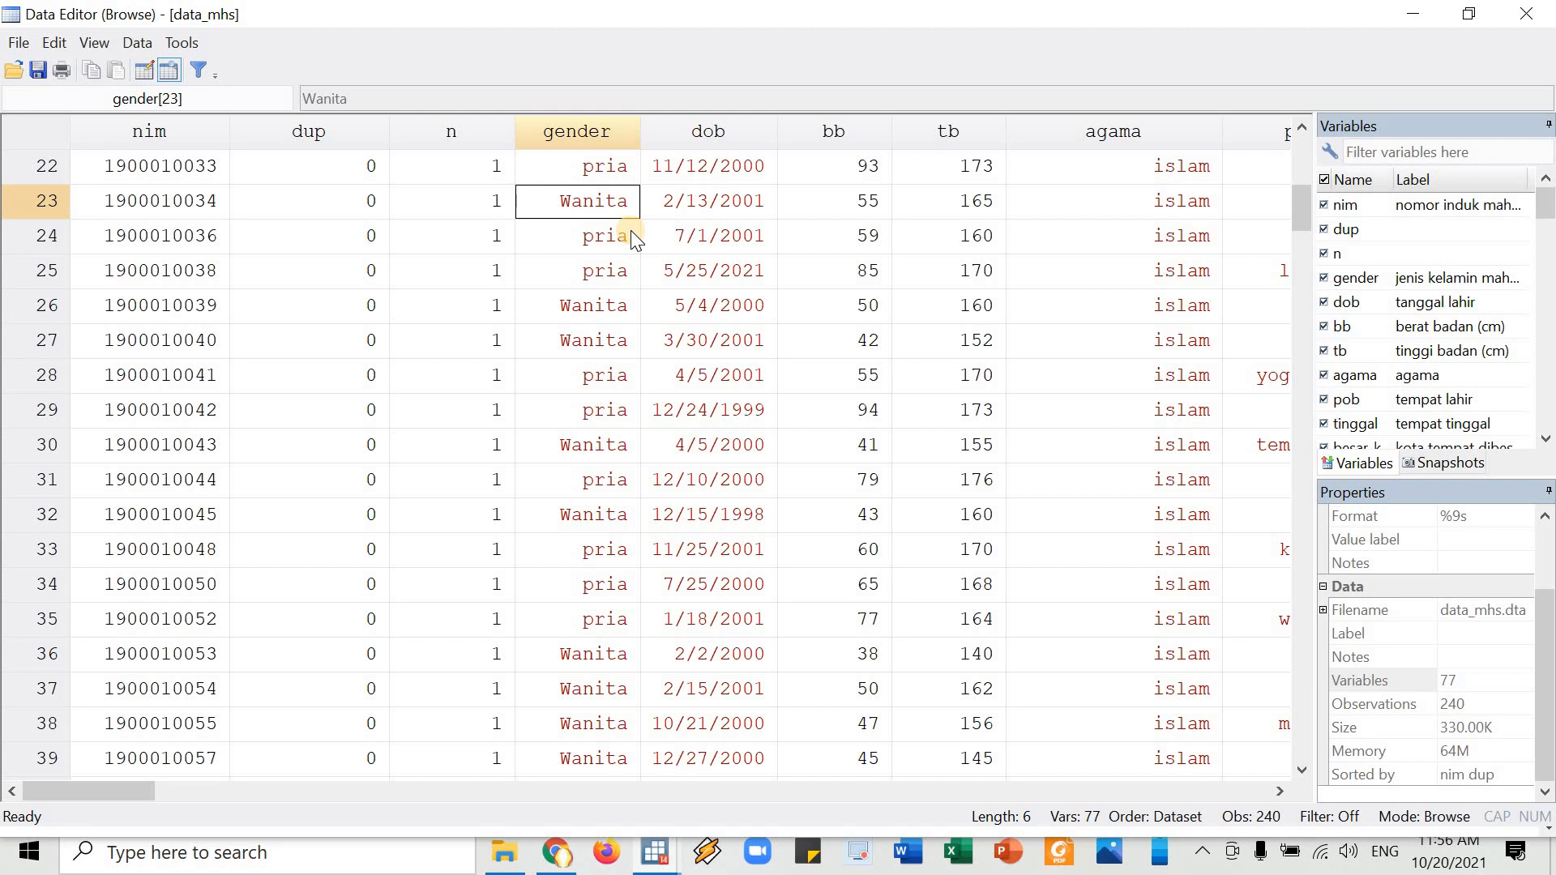
pyautogui.press('Down')
pyautogui.press('Up')
pyautogui.press('Up')
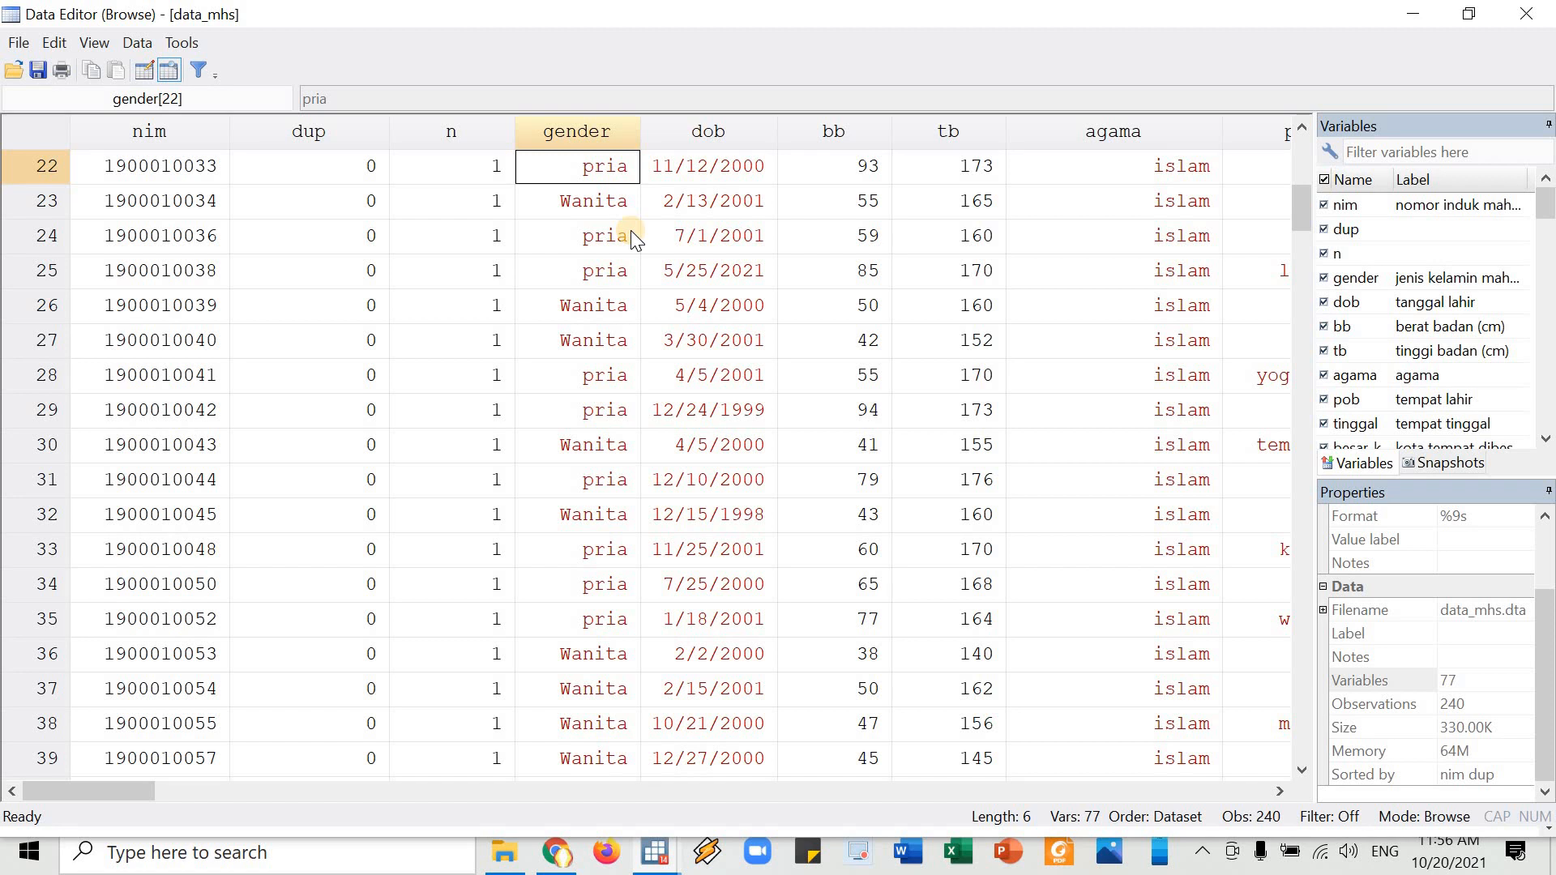
pyautogui.hotkey('alt', 'Tab')
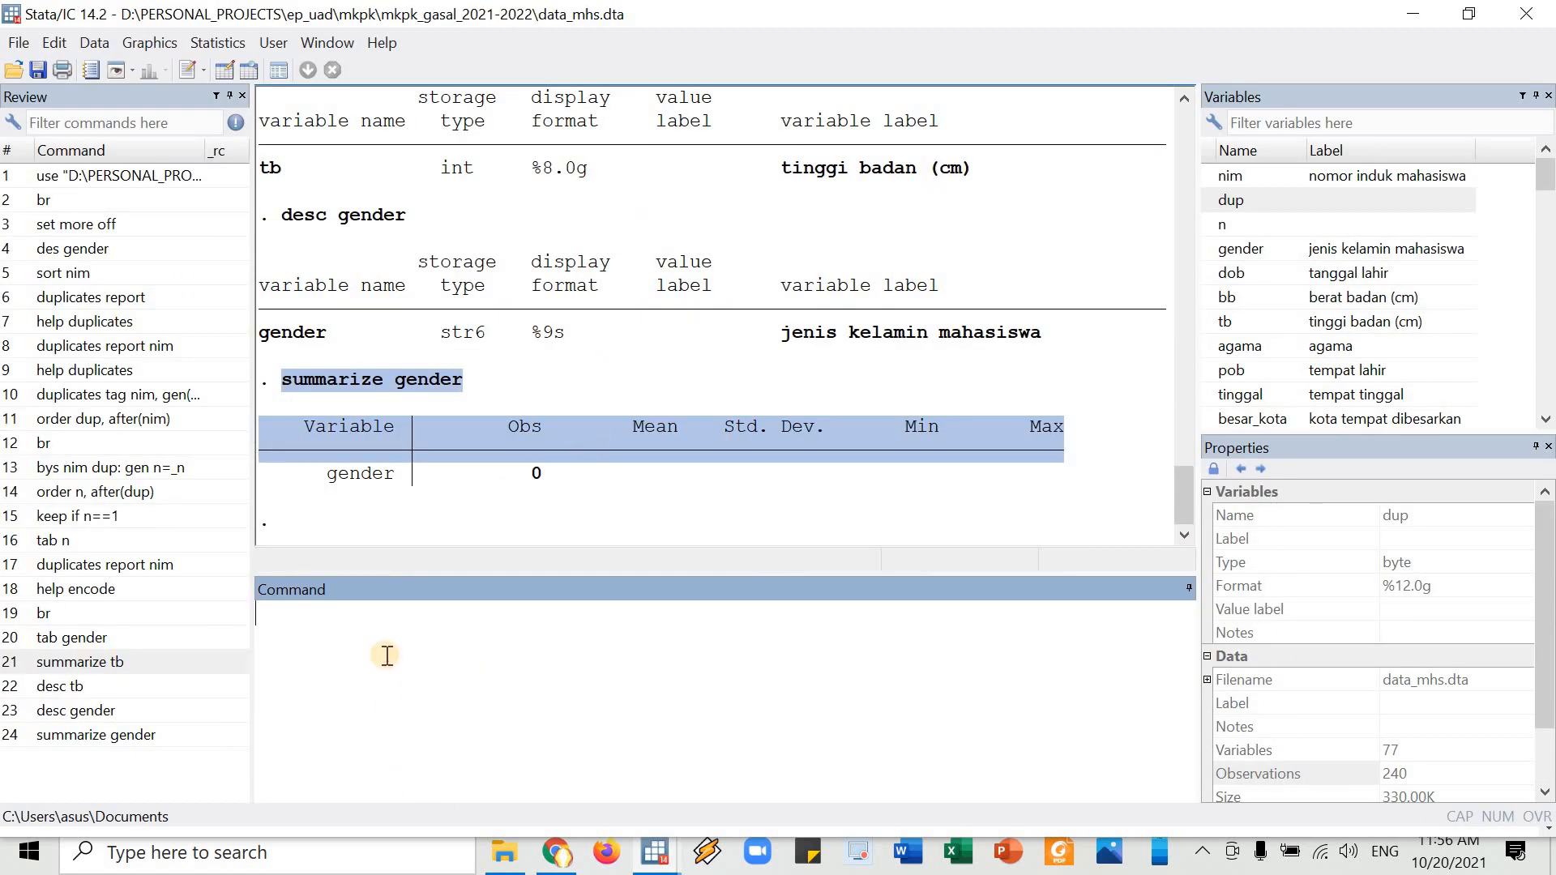
# - Tabulate the gender variable again to list its category frequencies after the summarize output
pyautogui.write('tab gene')
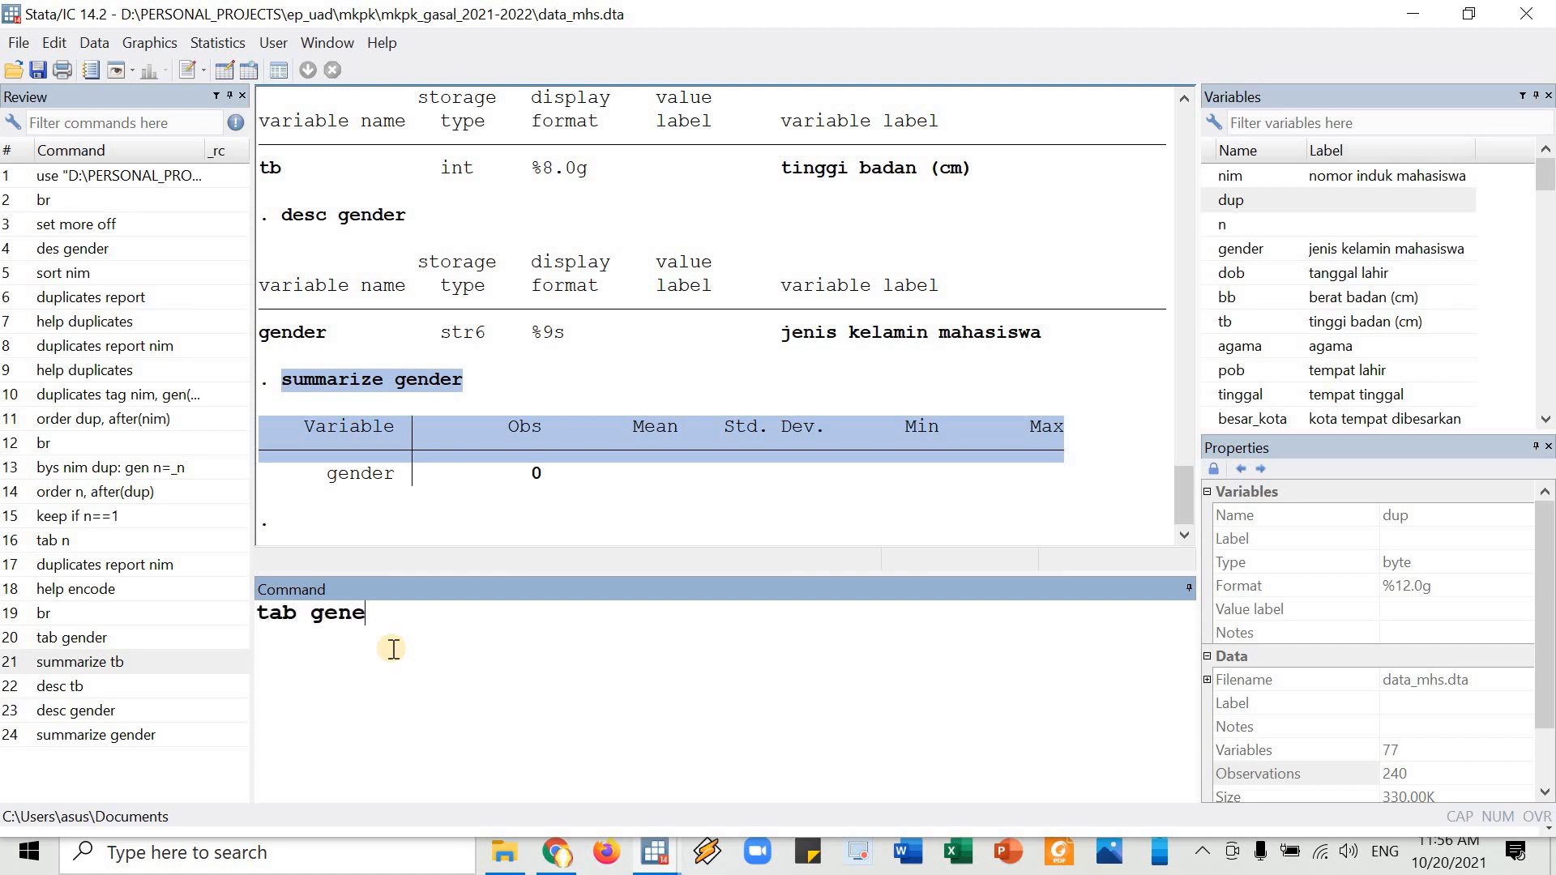
pyautogui.press('BackSpace')
pyautogui.write('der')
pyautogui.press('Return')
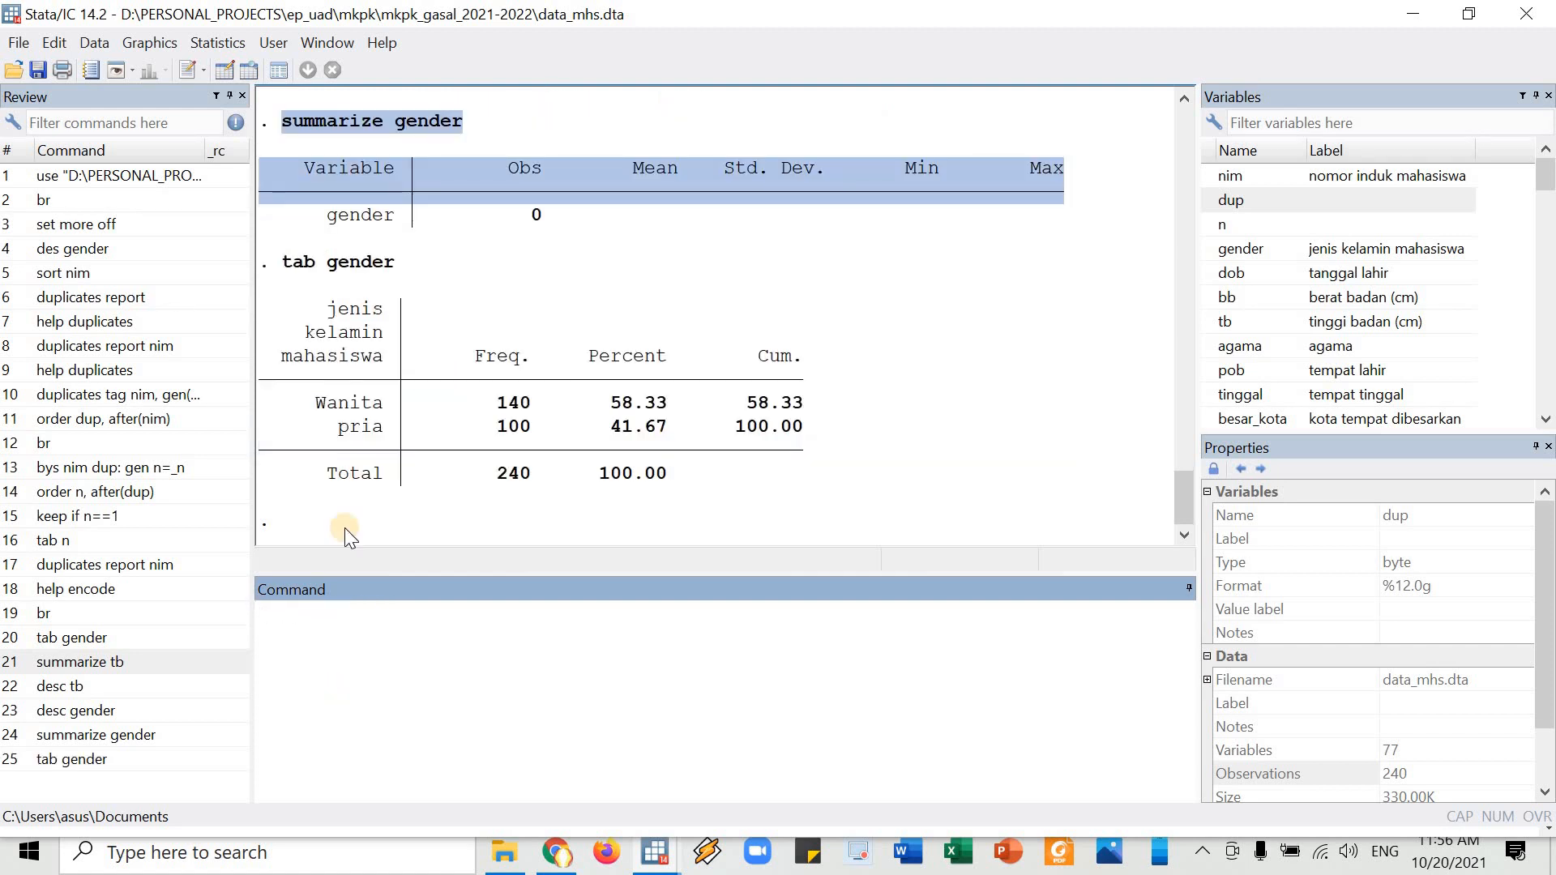
# - Examine the Wanita and pria categories in the gender frequency table
pyautogui.doubleClick(328, 402)
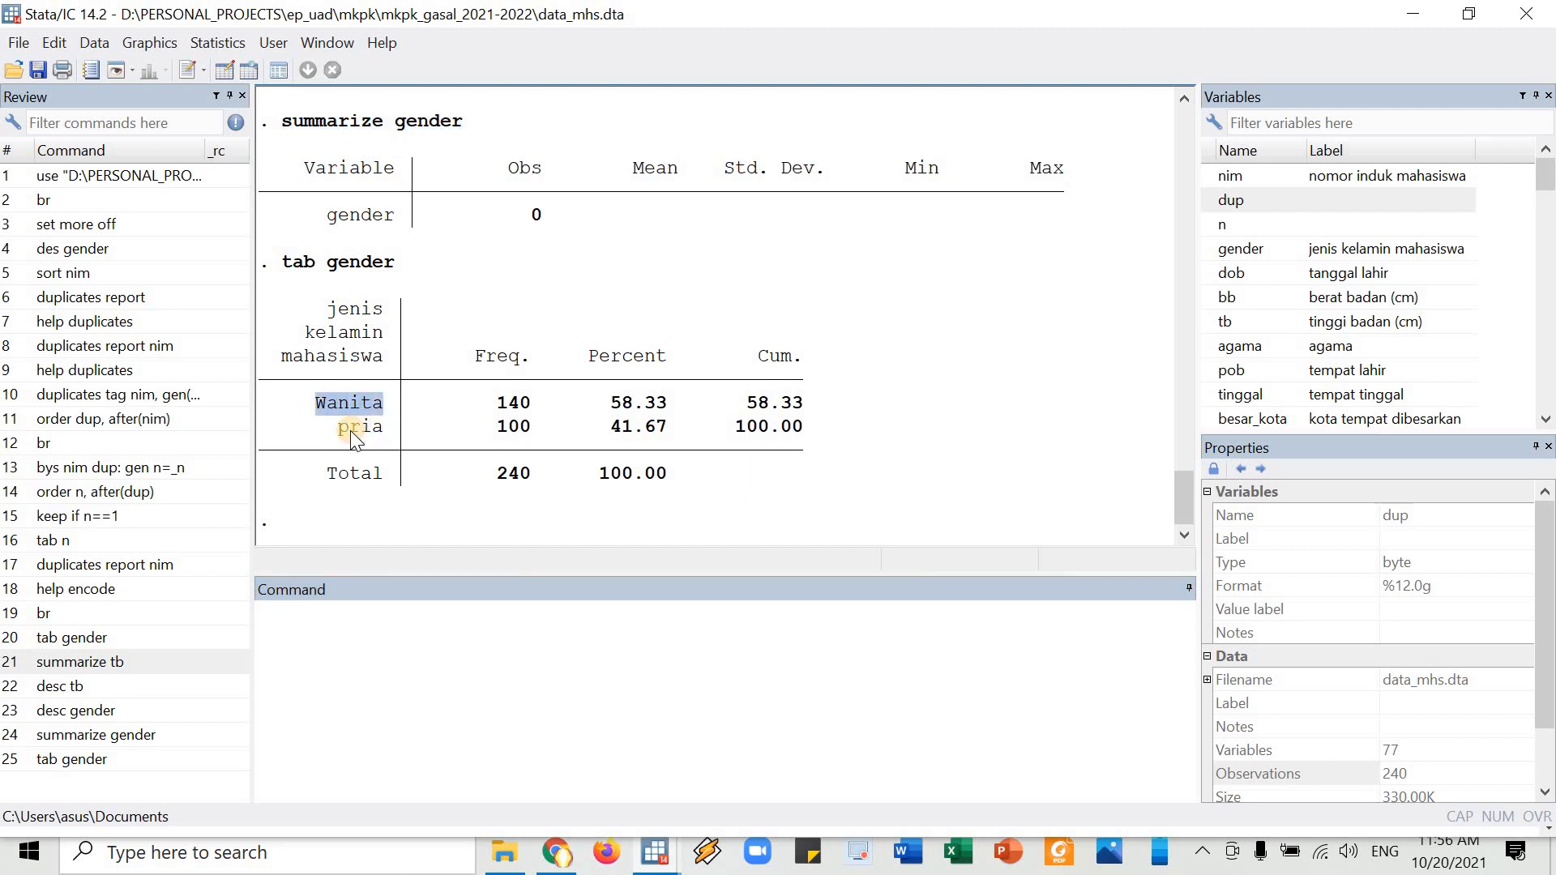
pyautogui.doubleClick(355, 429)
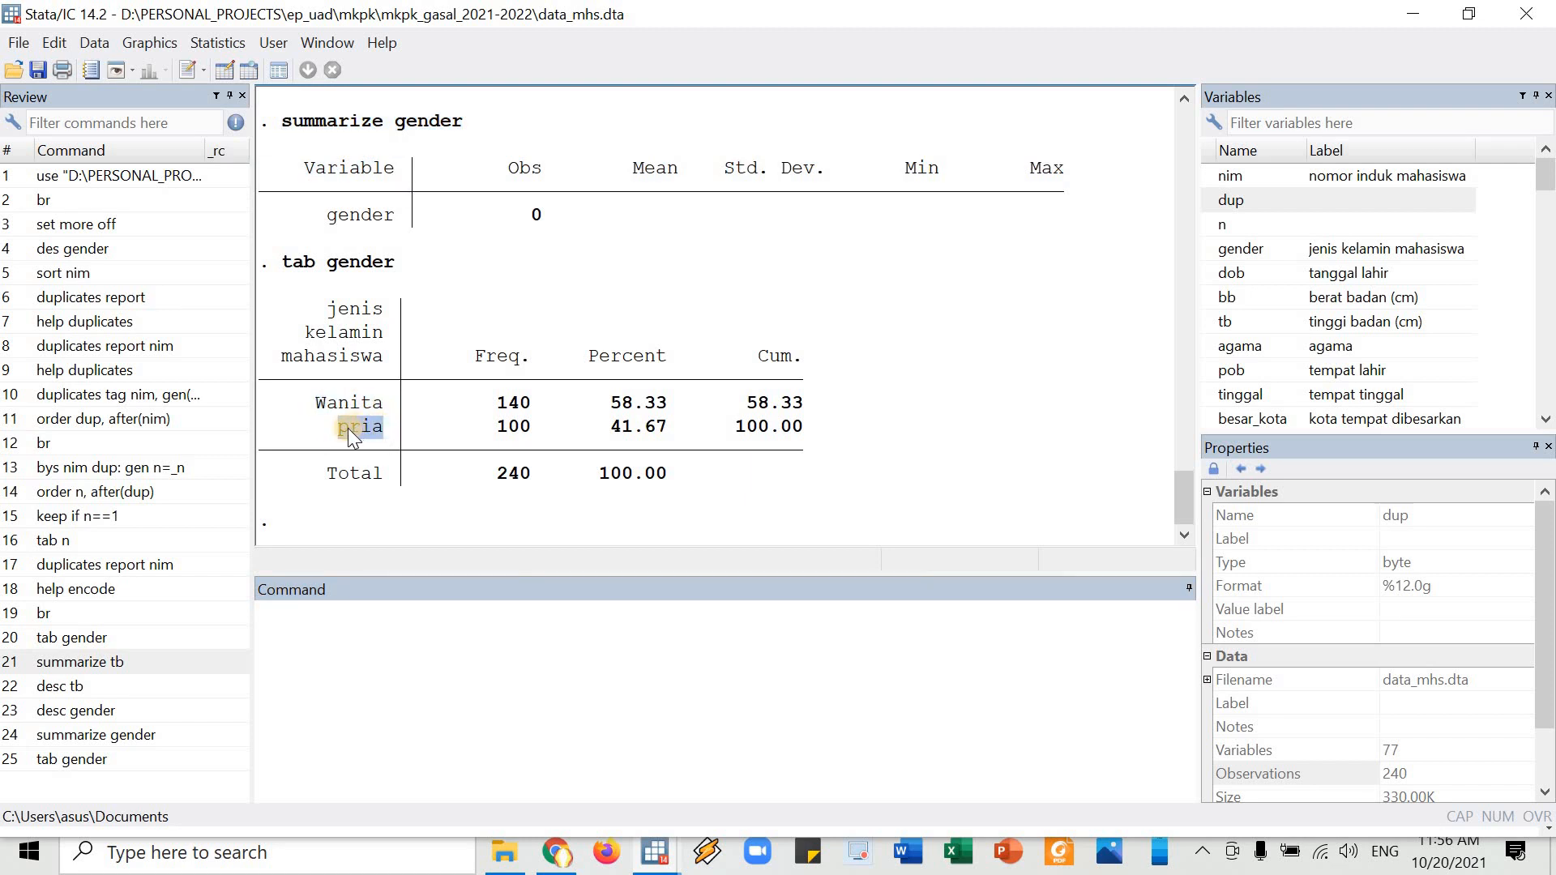
pyautogui.doubleClick(327, 405)
pyautogui.click(357, 474)
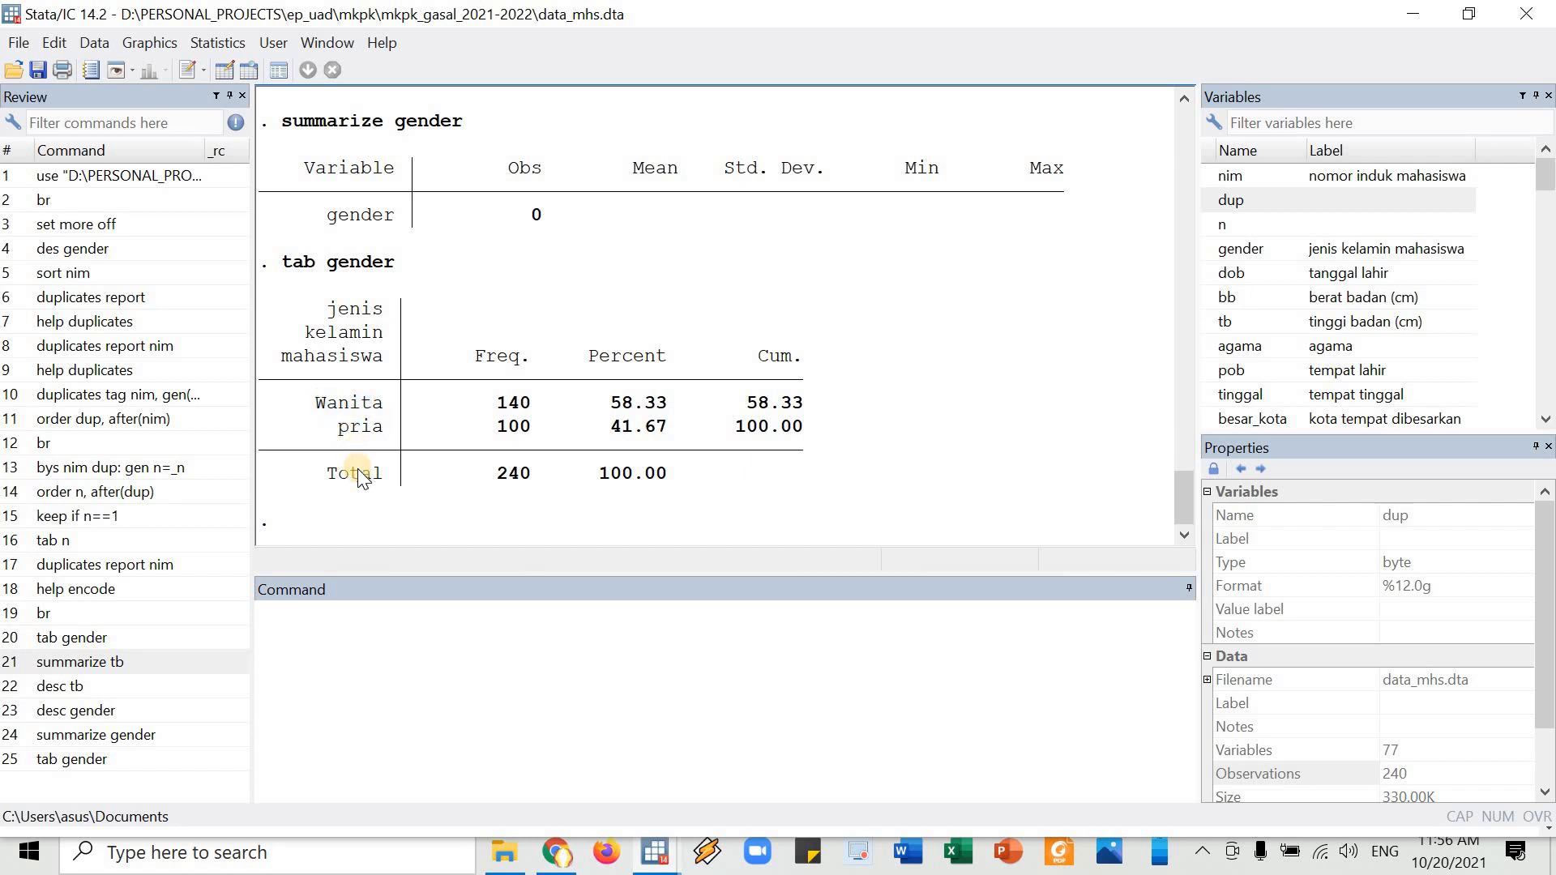
pyautogui.doubleClick(362, 427)
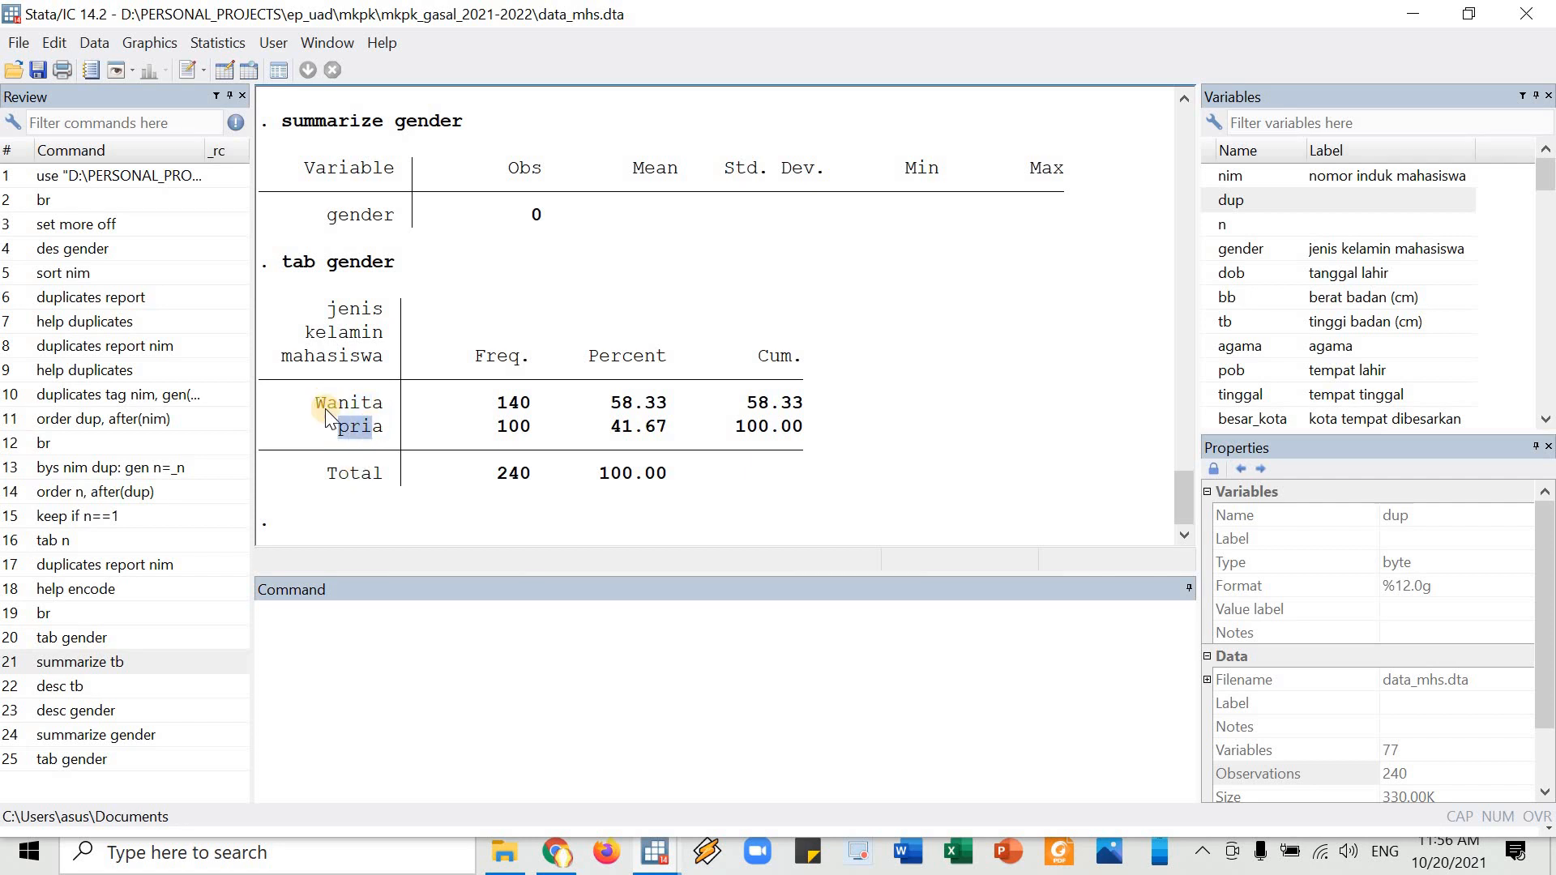
# - Begin a gen command that creates a new variable dpria equal to 1, leaving it unexecuted
pyautogui.click(395, 676)
pyautogui.write('gen')
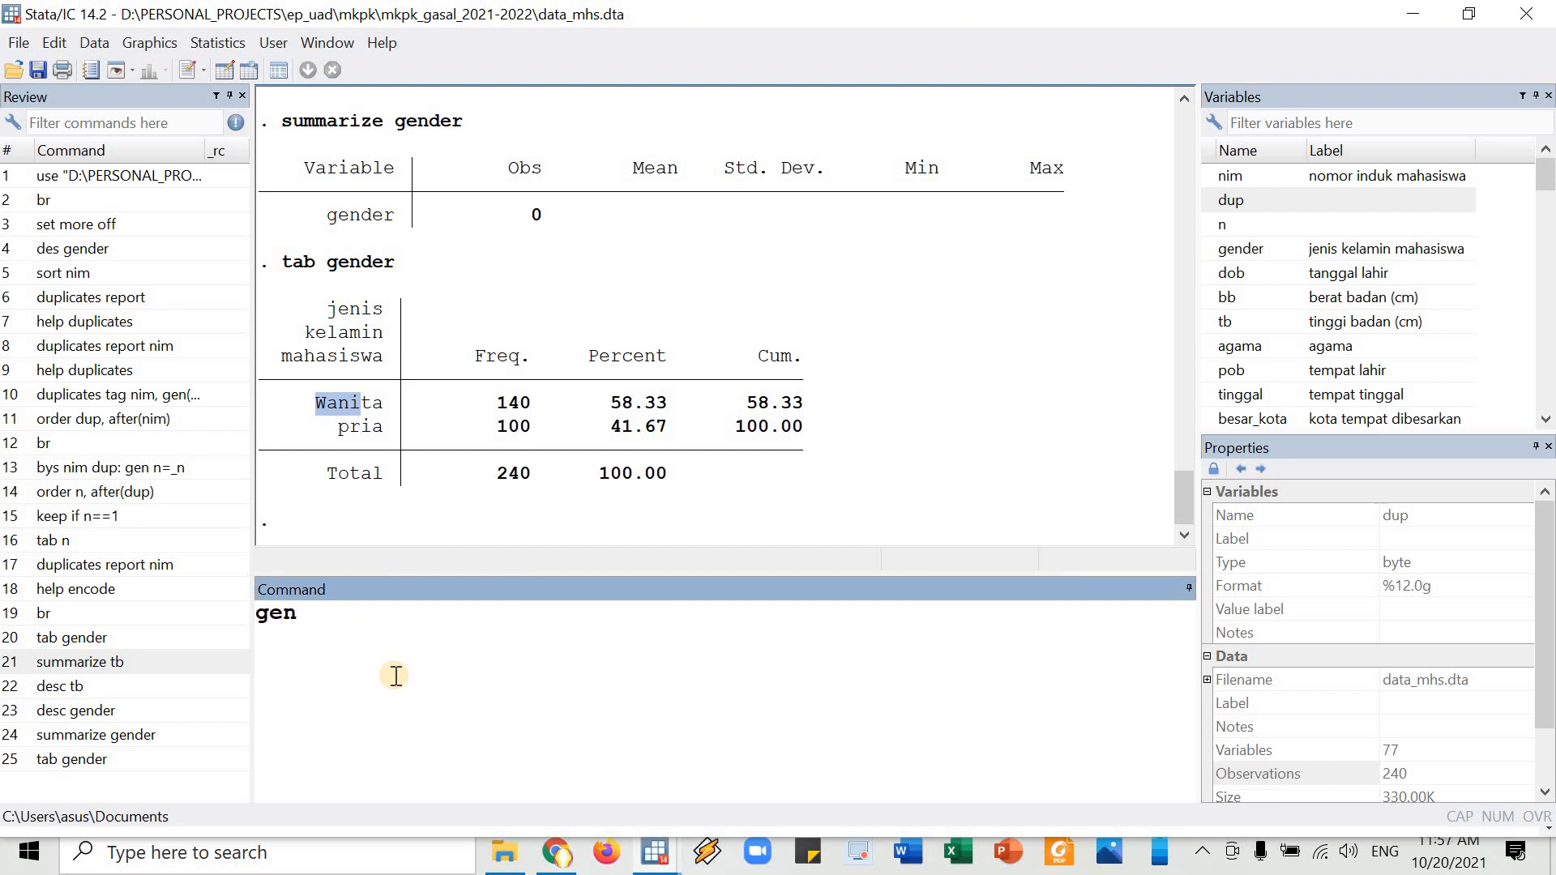
pyautogui.write('erate')
pyautogui.press('BackSpace')
pyautogui.press('BackSpace')
pyautogui.press('BackSpace')
pyautogui.press('BackSpace')
pyautogui.press('BackSpace')
pyautogui.press('BackSpace')
pyautogui.write('pria')
pyautogui.write('d')
pyautogui.write('=')
pyautogui.write('1')
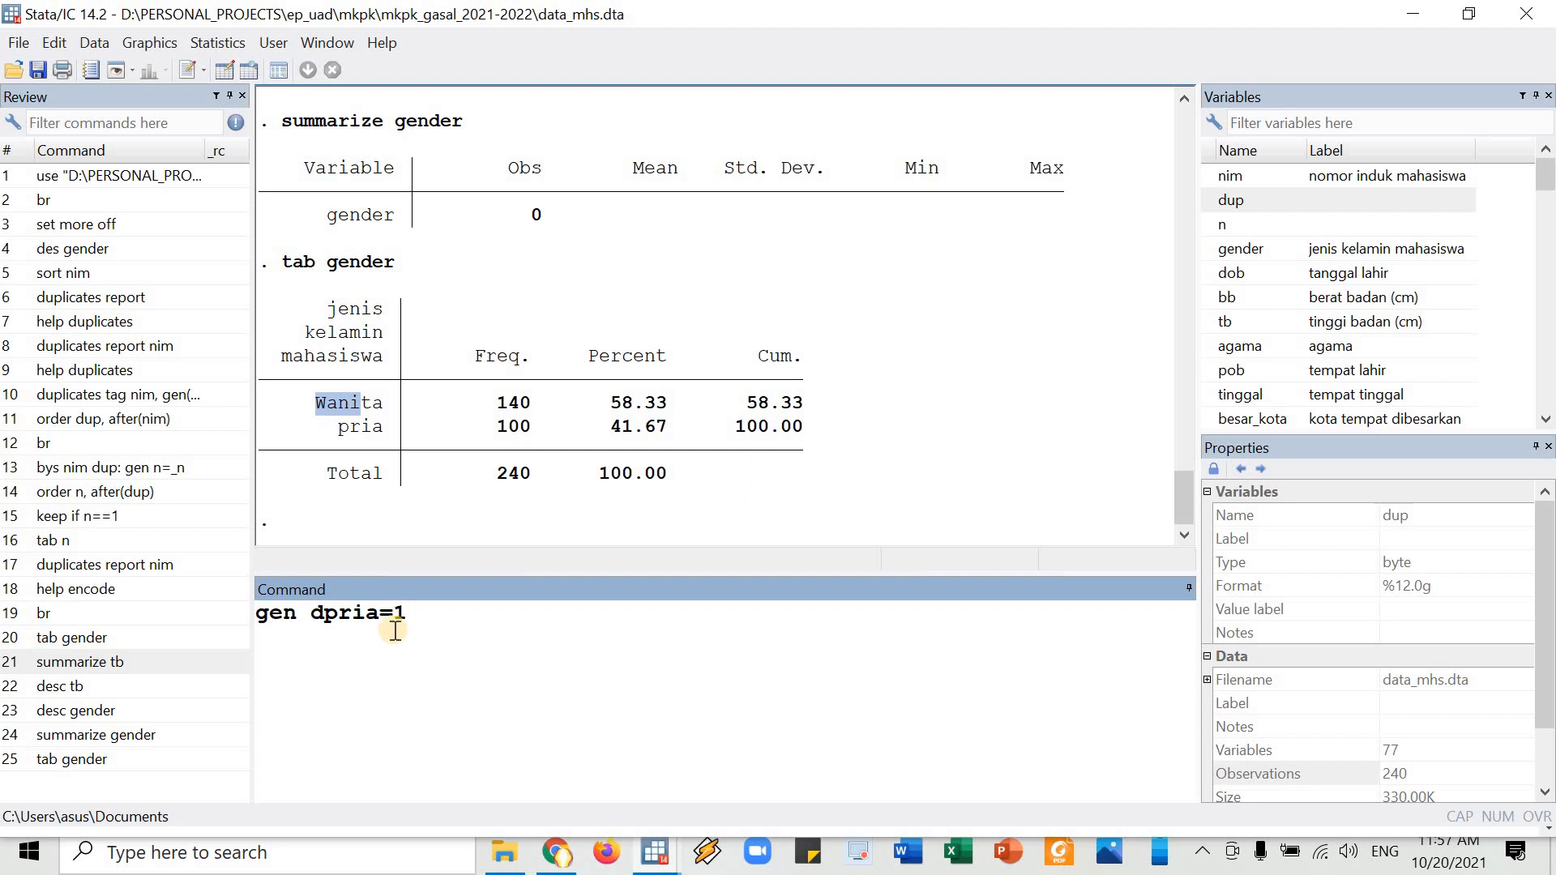
# - Extend the gen command with the condition if gender== followed by an empty pair of double quotes
pyautogui.write(' if gende')
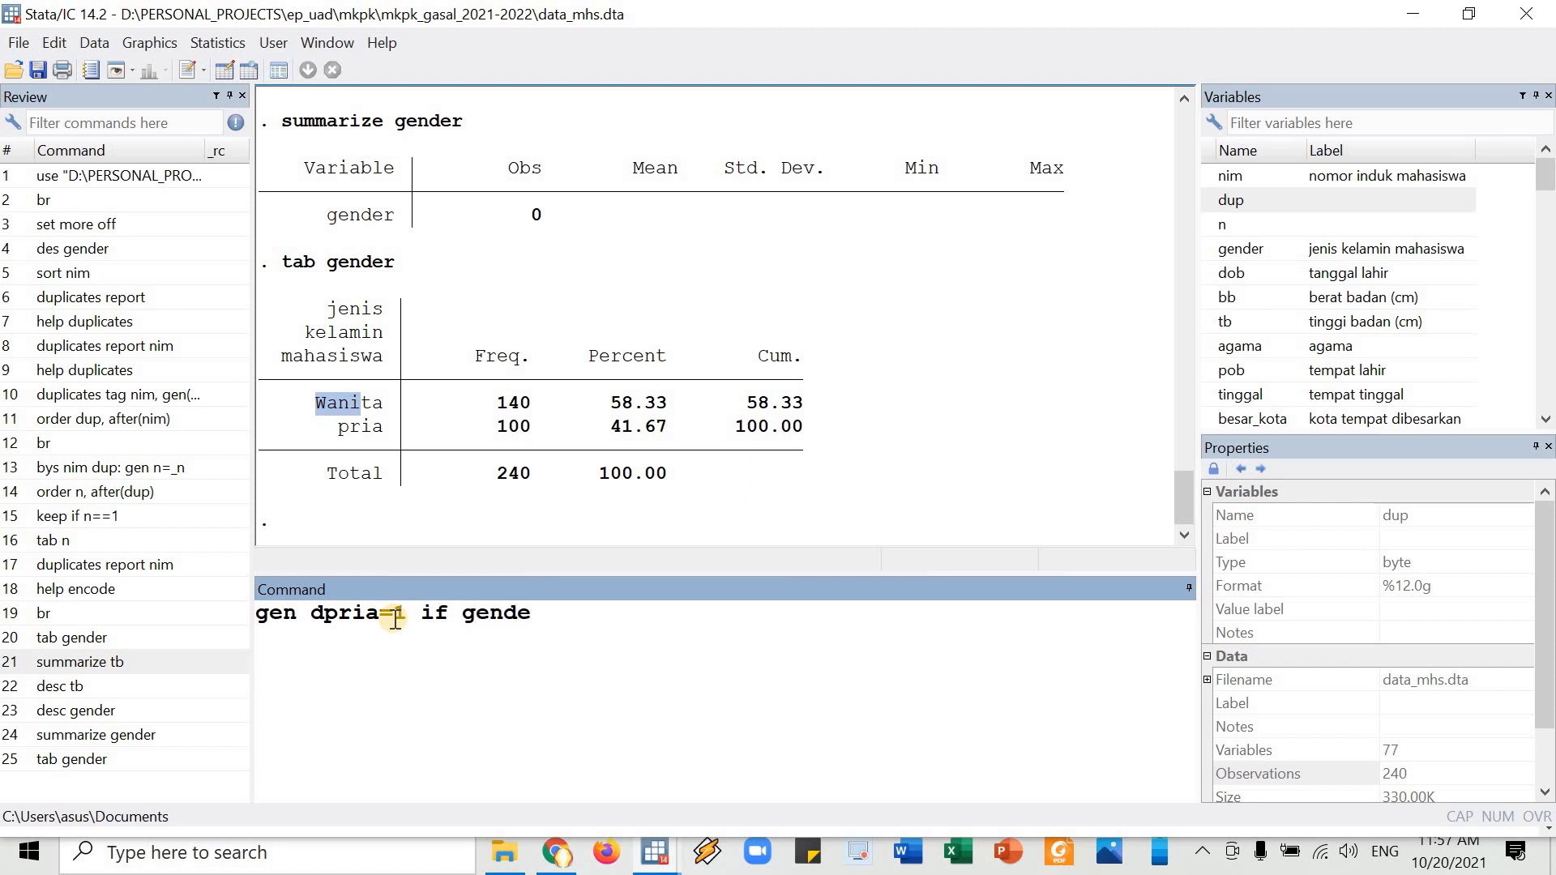
pyautogui.write('r ==')
pyautogui.hotkey('shift', 'Left')
pyautogui.hotkey('shift', 'Left')
pyautogui.hotkey('shift', 'Left')
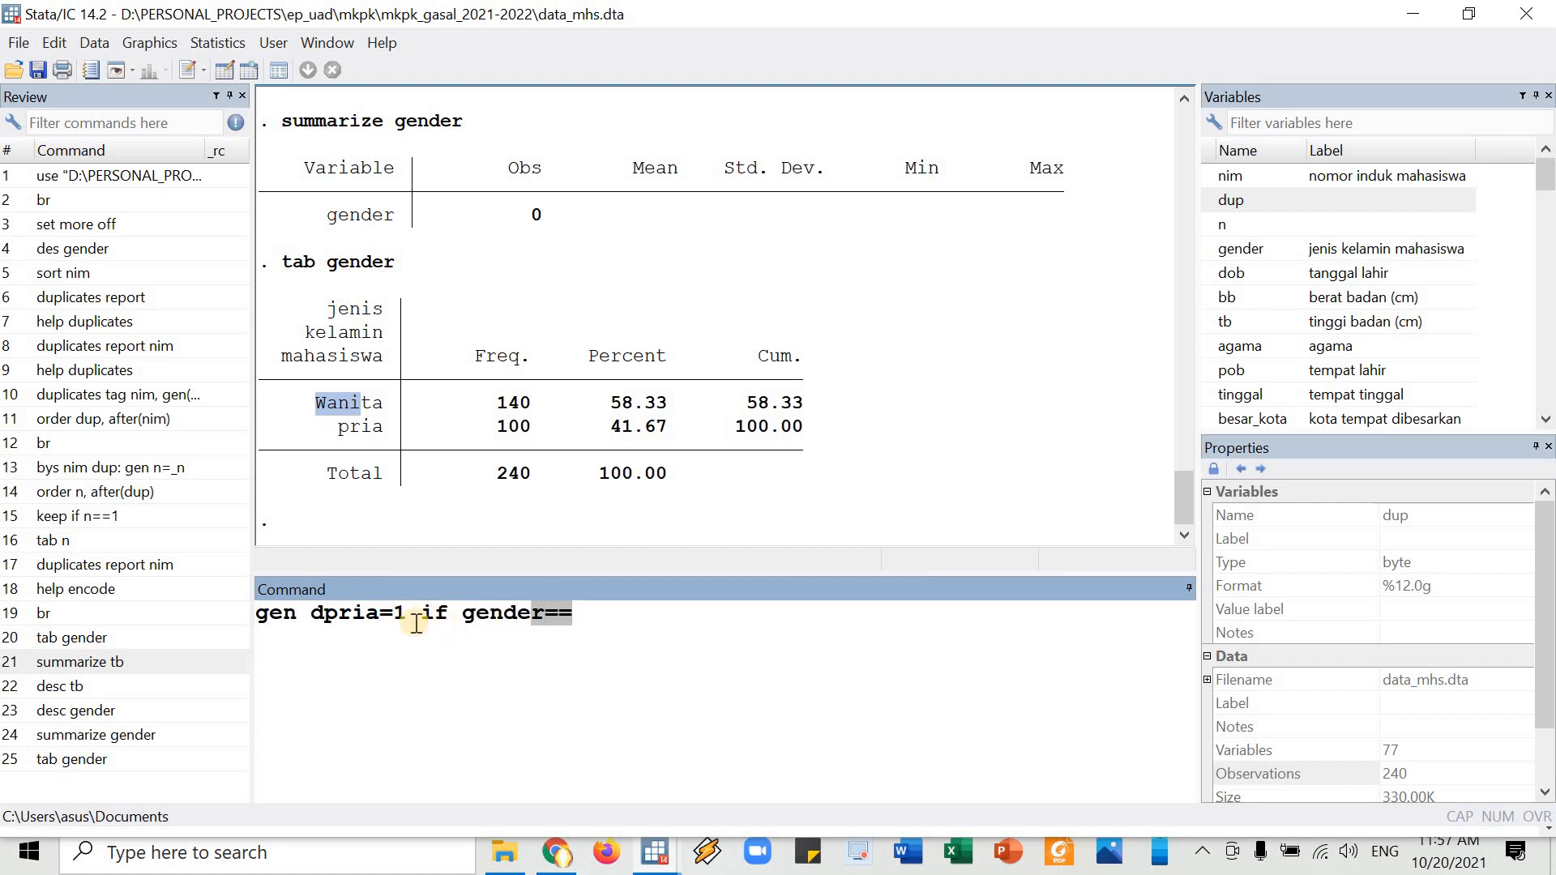
pyautogui.click(442, 616)
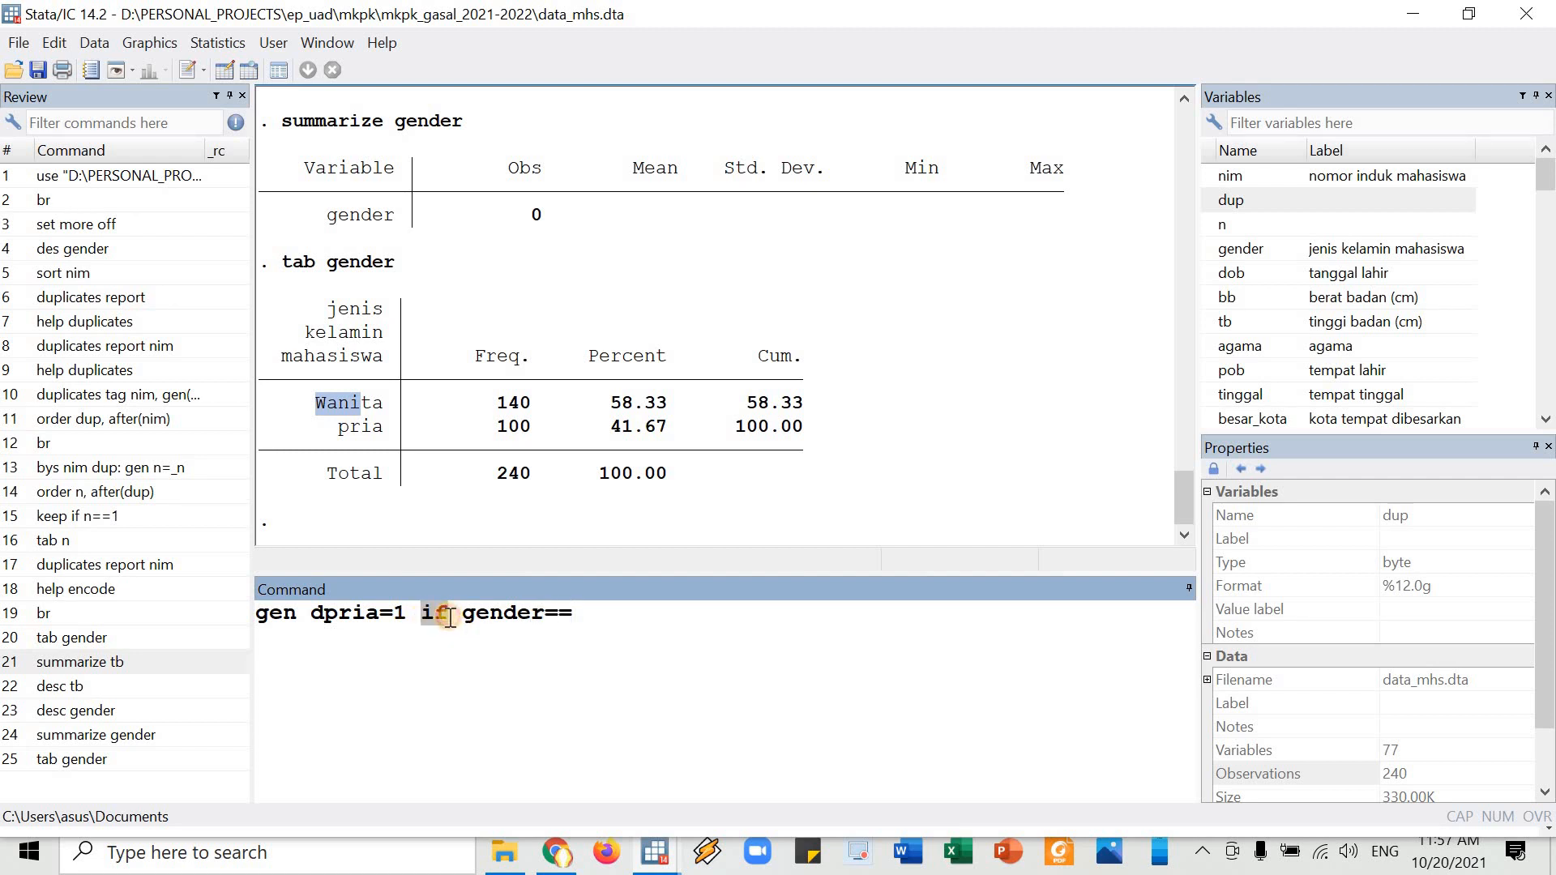
pyautogui.doubleClick(444, 616)
pyautogui.click(464, 616)
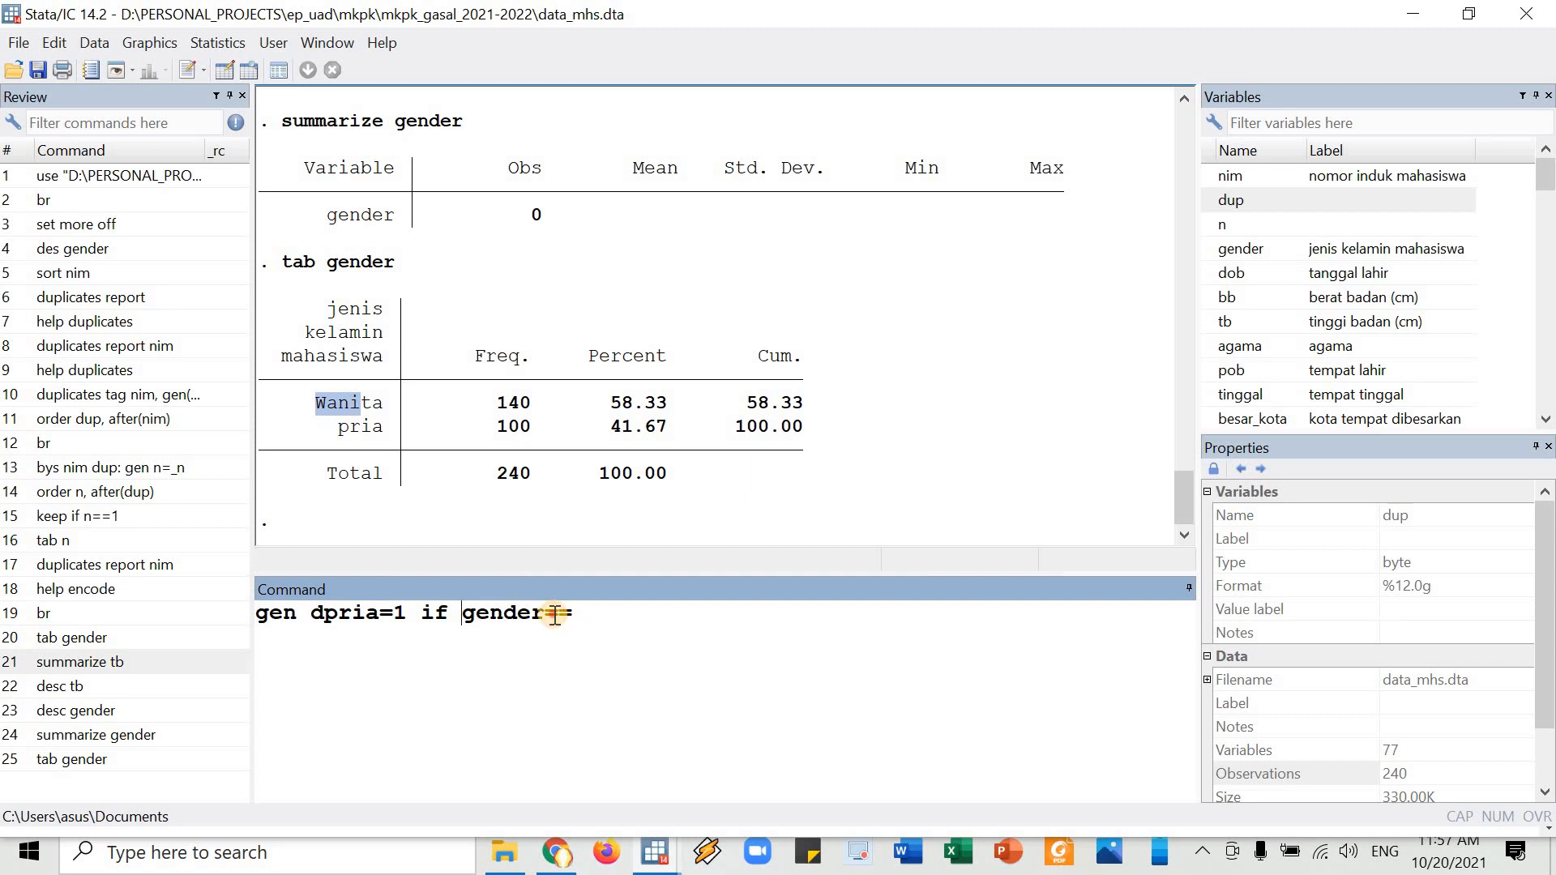
pyautogui.doubleClick(554, 616)
pyautogui.click(594, 650)
pyautogui.write('""')
# - Check how the gender text is stored in row 23 of the data browser, then return to the command window
pyautogui.hotkey('alt', 'Tab')
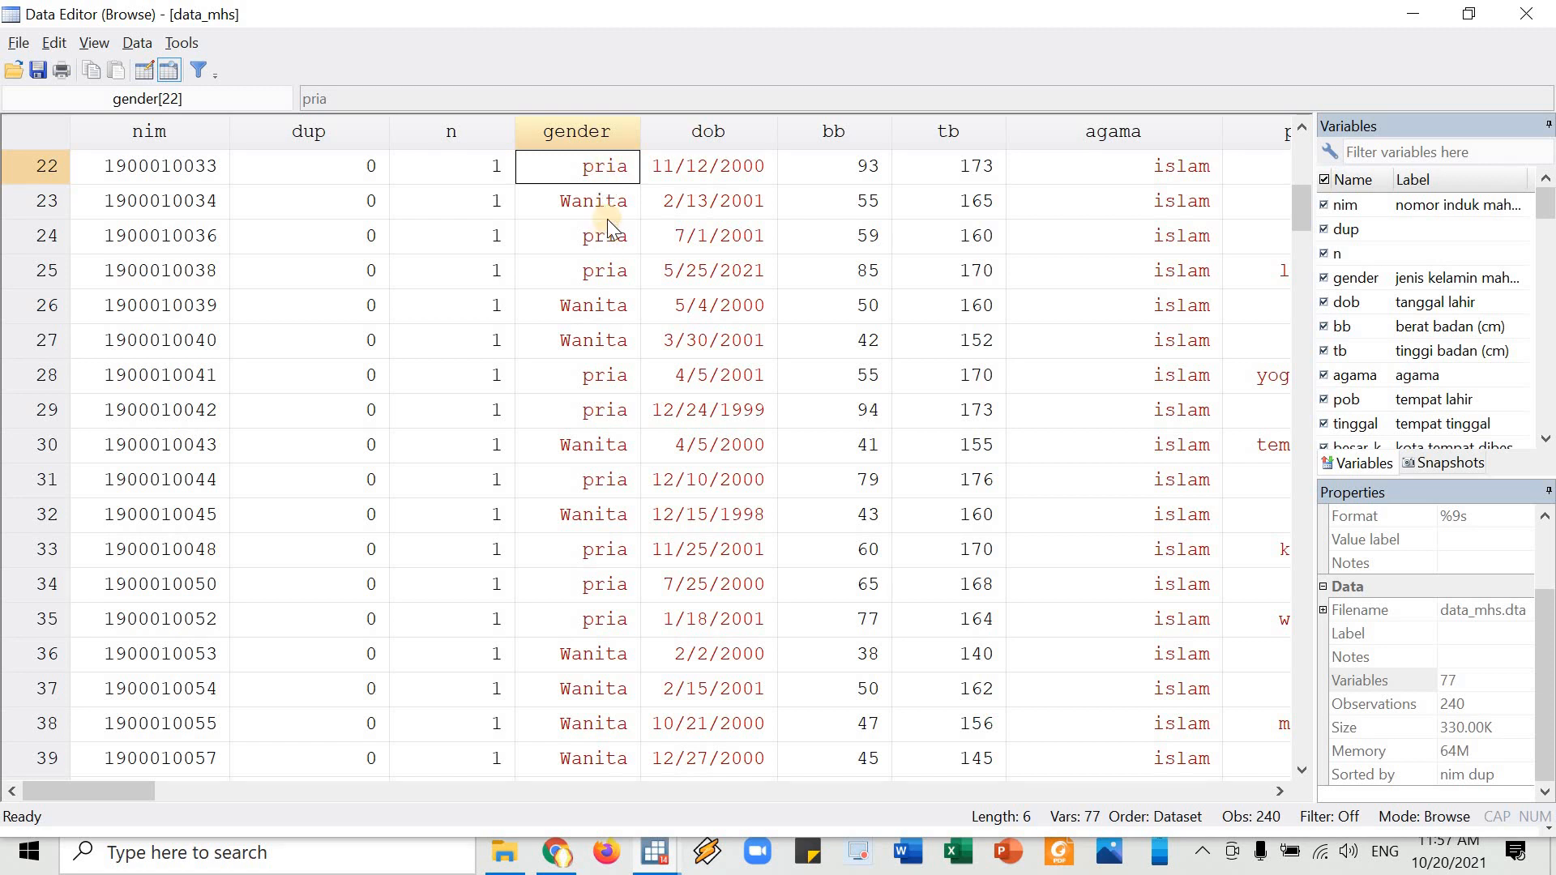
pyautogui.click(602, 202)
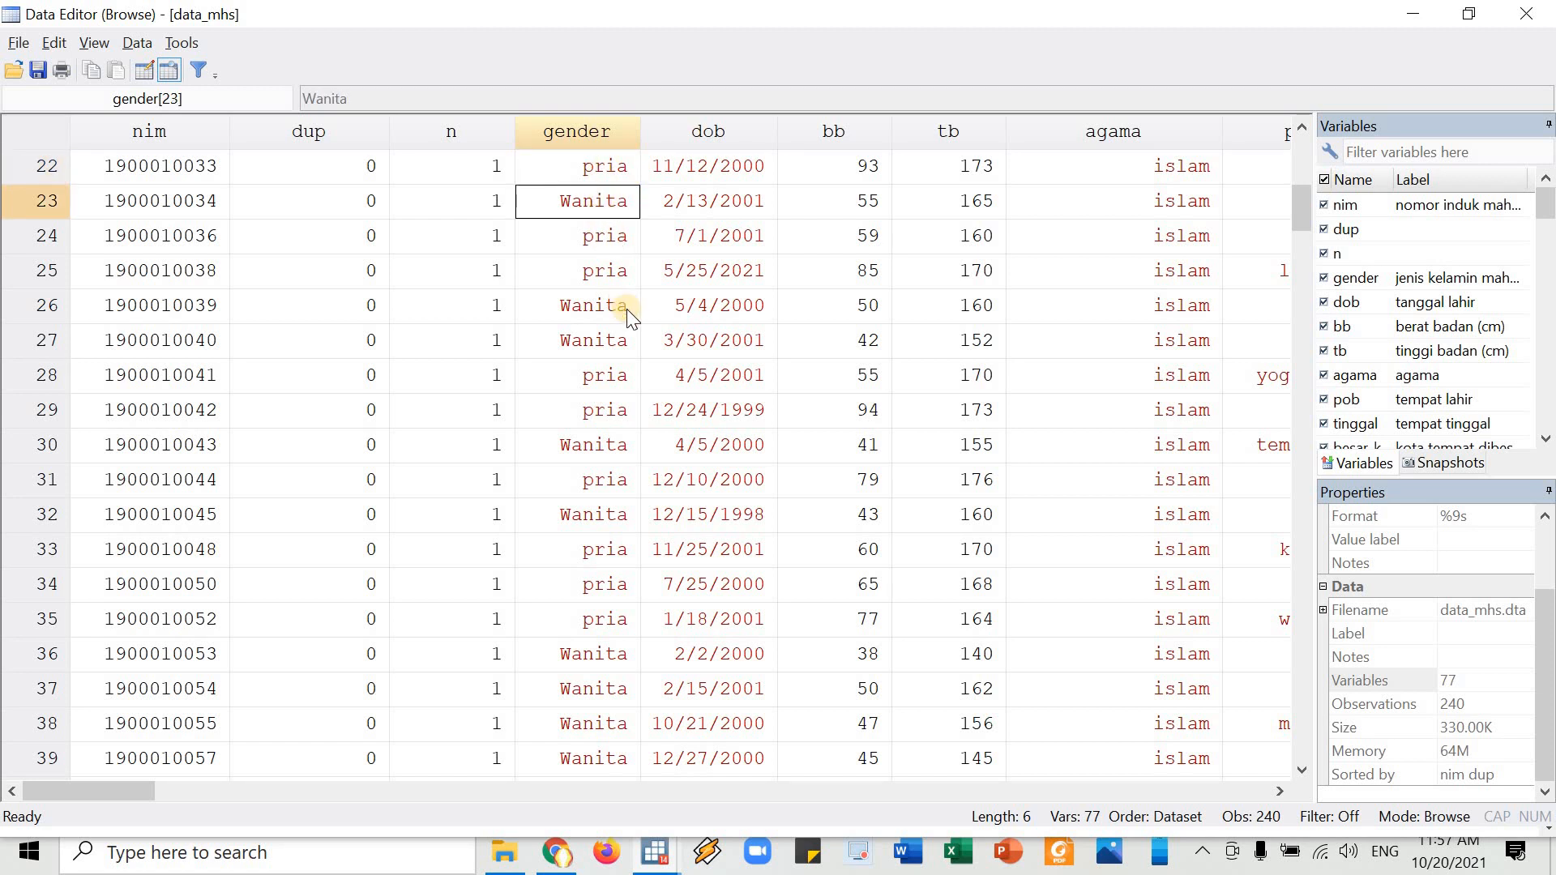
pyautogui.hotkey('alt', 'Tab')
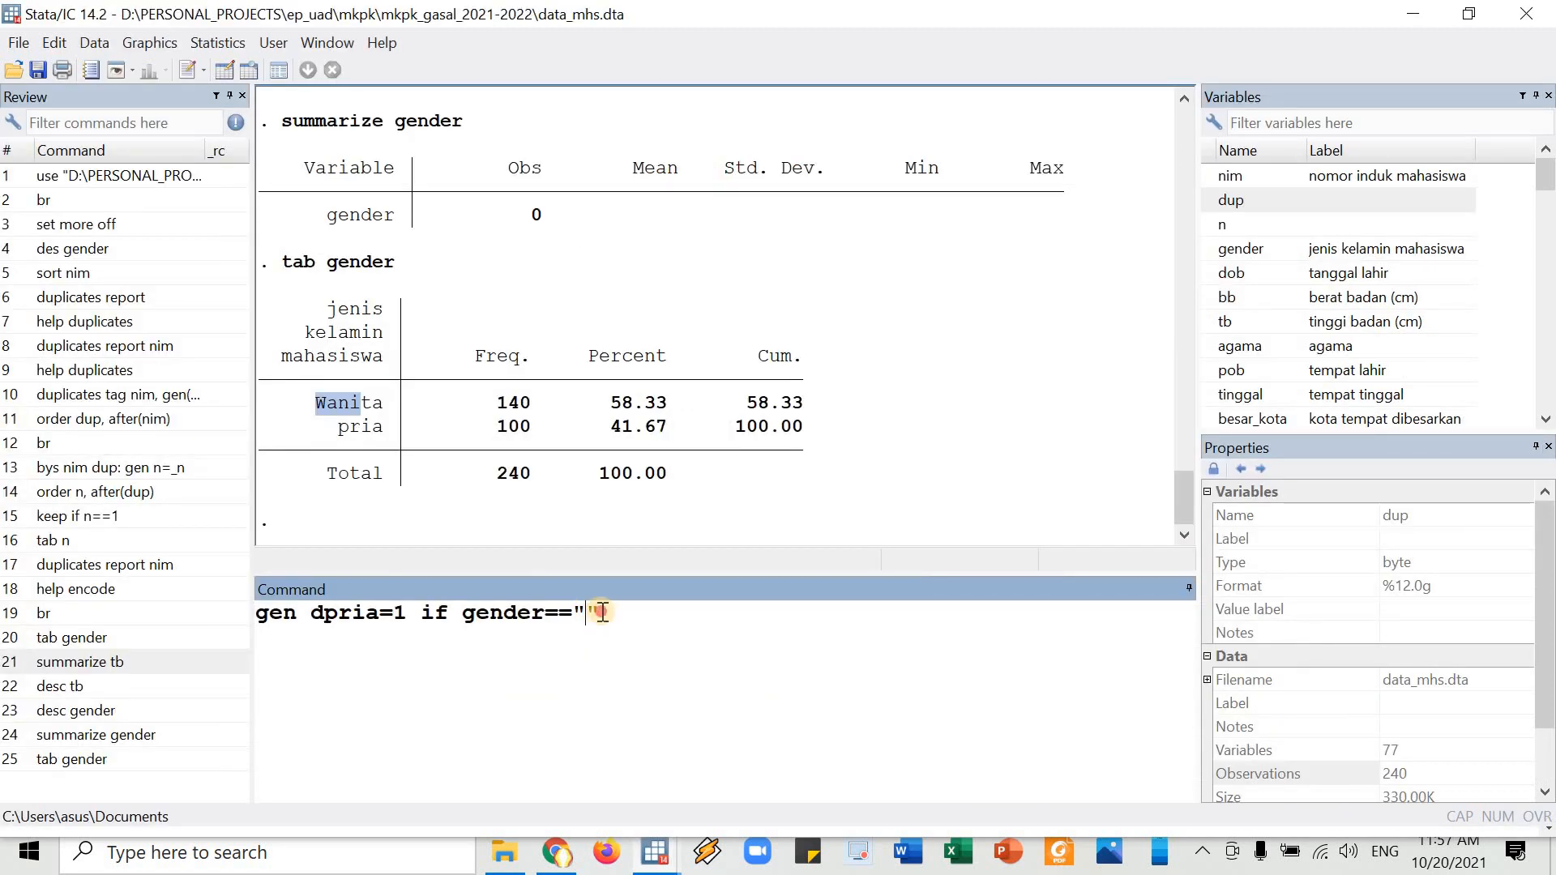
# - Copy pria from the frequency table into the empty quotes and run gen dpria=1 if gender=="pria"
pyautogui.click(574, 613)
pyautogui.moveTo(322, 616); pyautogui.dragTo(390, 632)
pyautogui.moveTo(346, 431); pyautogui.dragTo(378, 436)
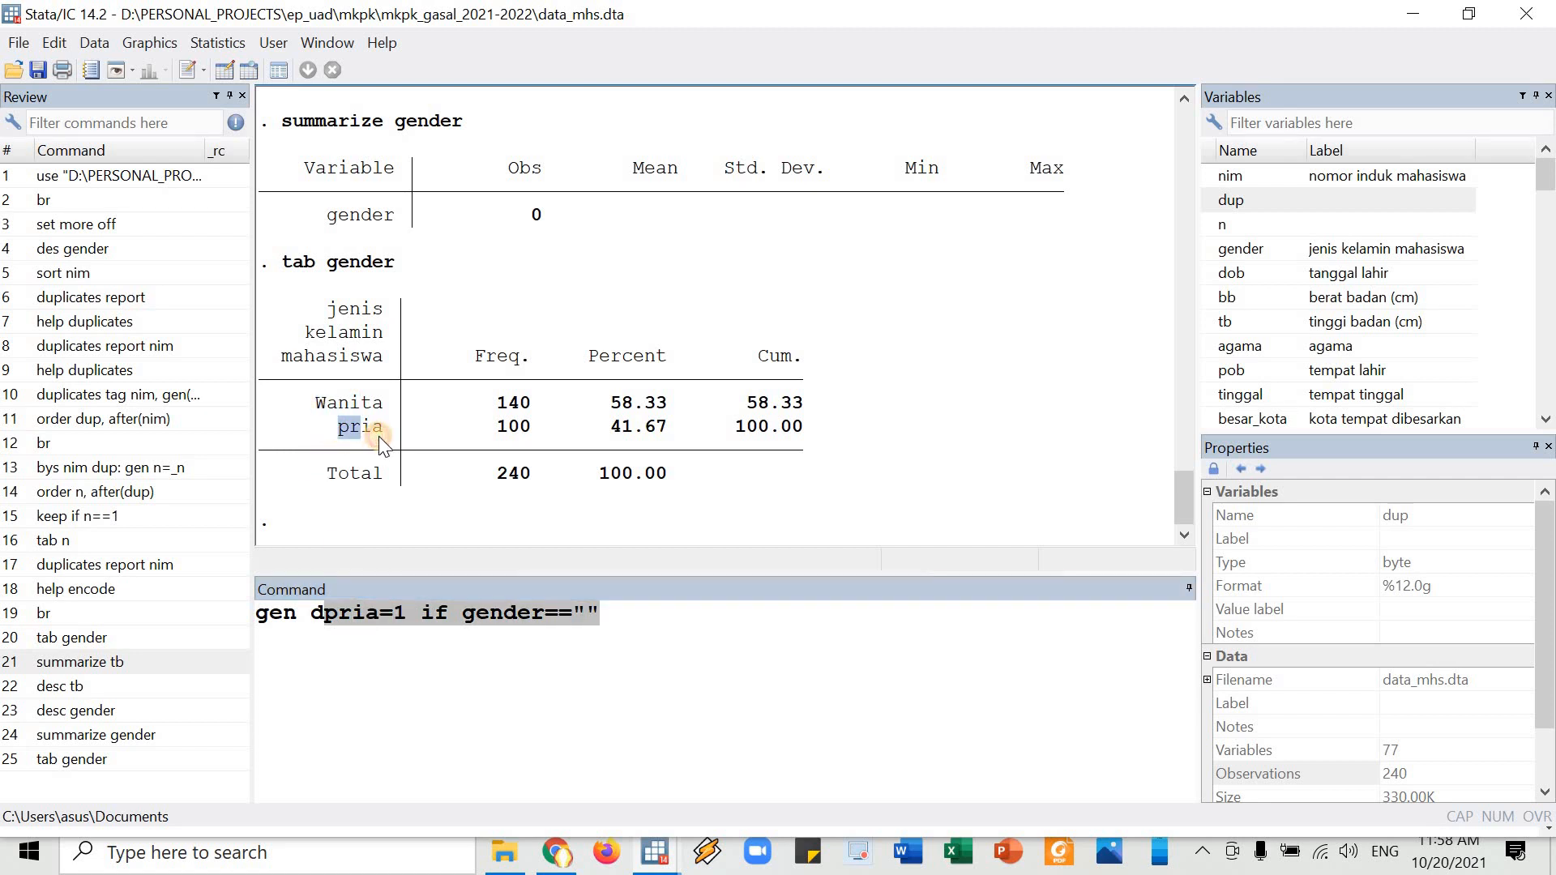
pyautogui.rightClick(368, 431)
pyautogui.click(586, 610)
pyautogui.hotkey('ctrl', 'v')
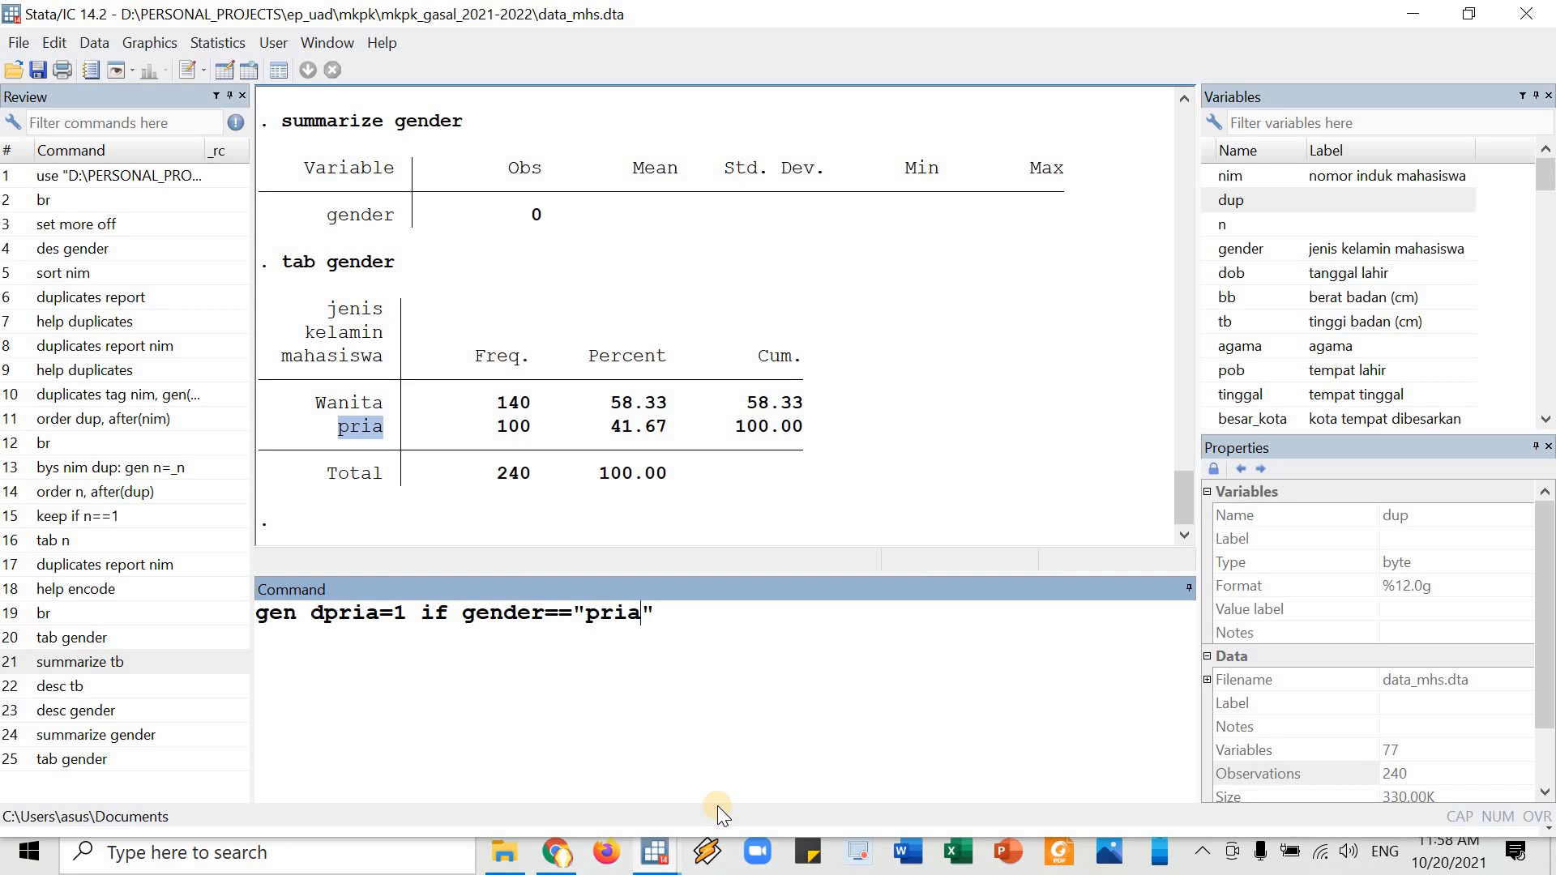
pyautogui.press('Return')
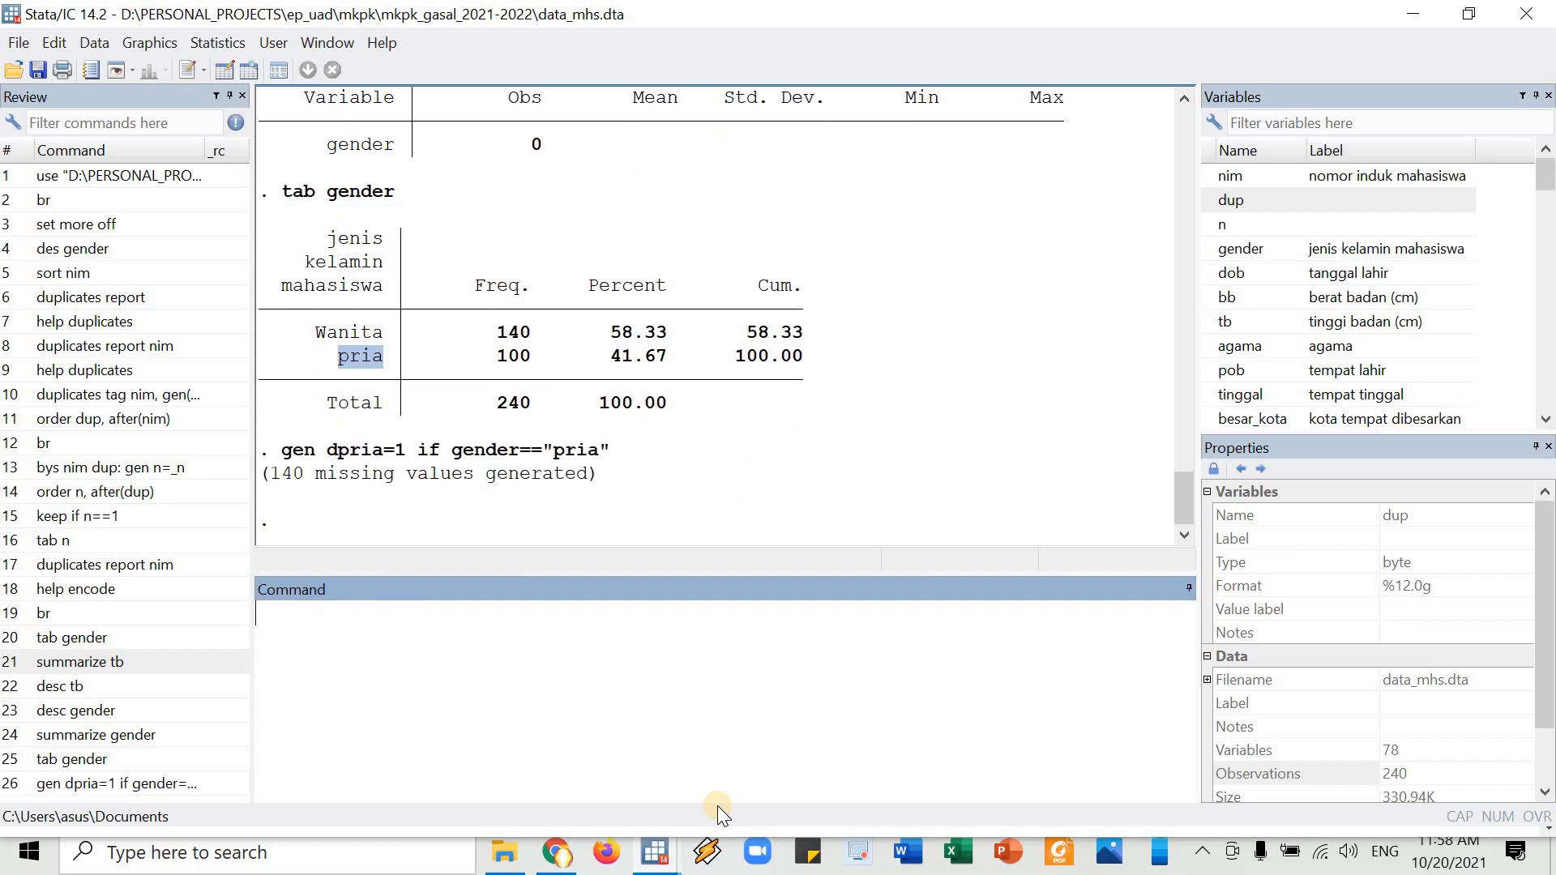
# - Reorder the variables with order dpria, after(gender)
pyautogui.write('order dpria, af')
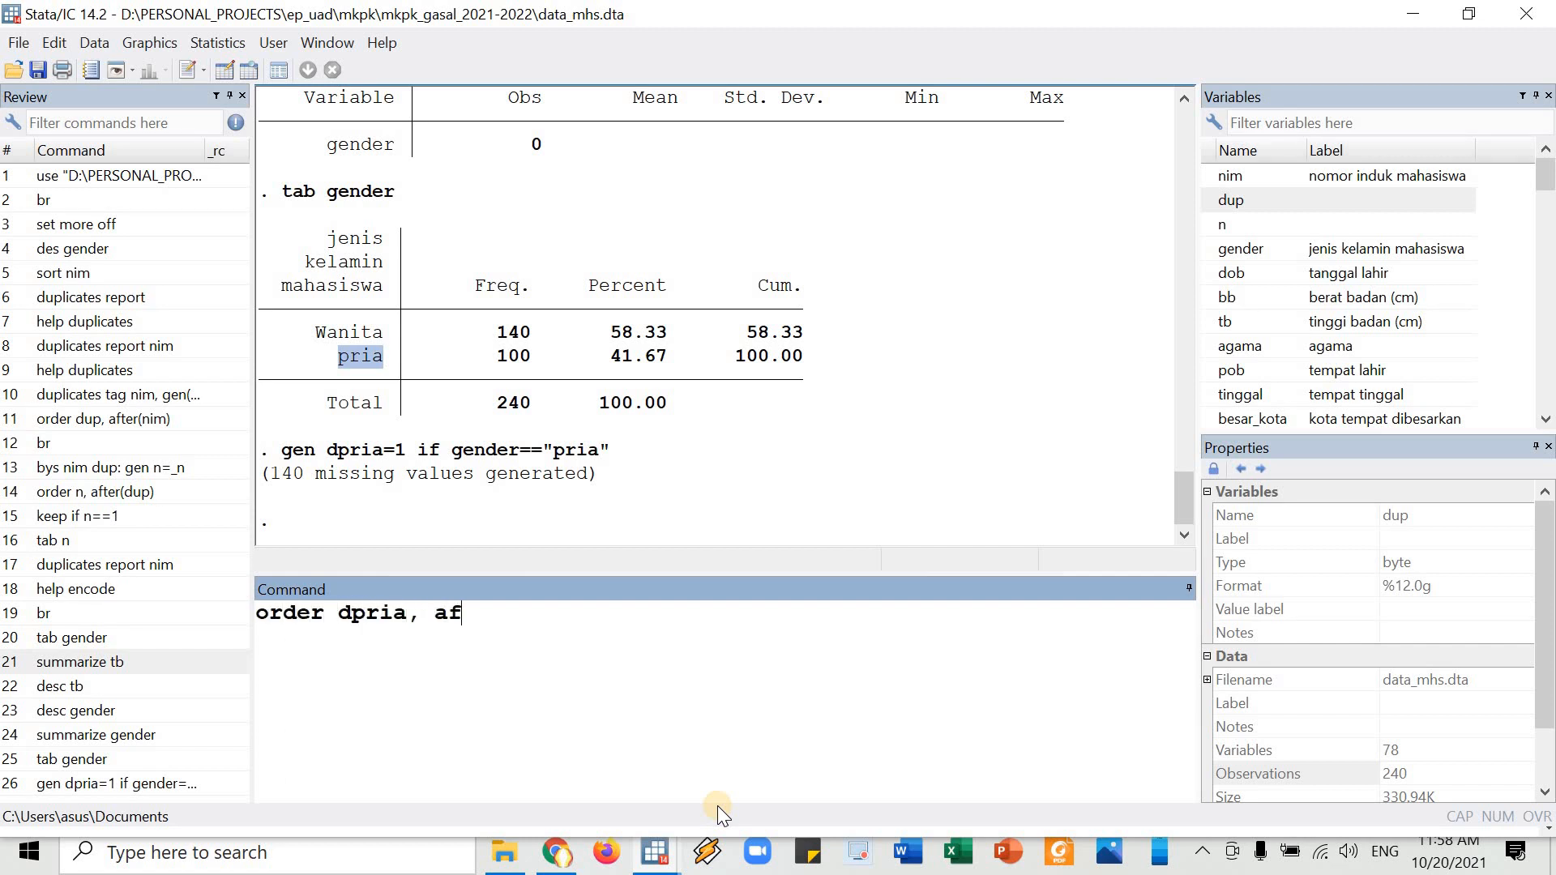
pyautogui.write('ter(gender)')
pyautogui.press('Return')
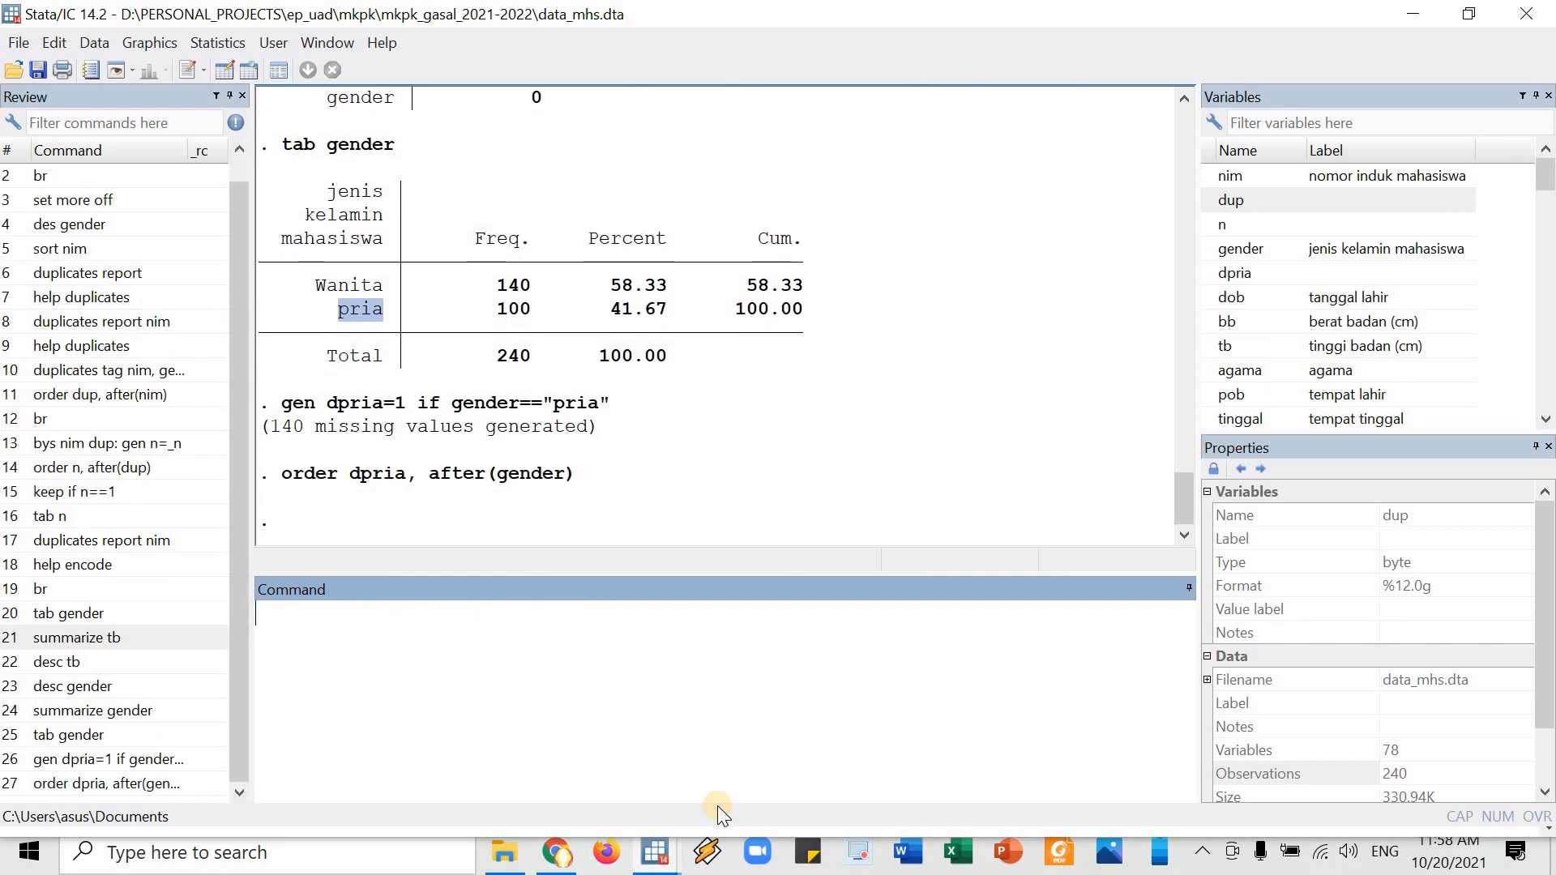
# - Inspect the dpria and gender values in row 22 of the data browser, then return to the command window
pyautogui.hotkey('alt', 'Tab')
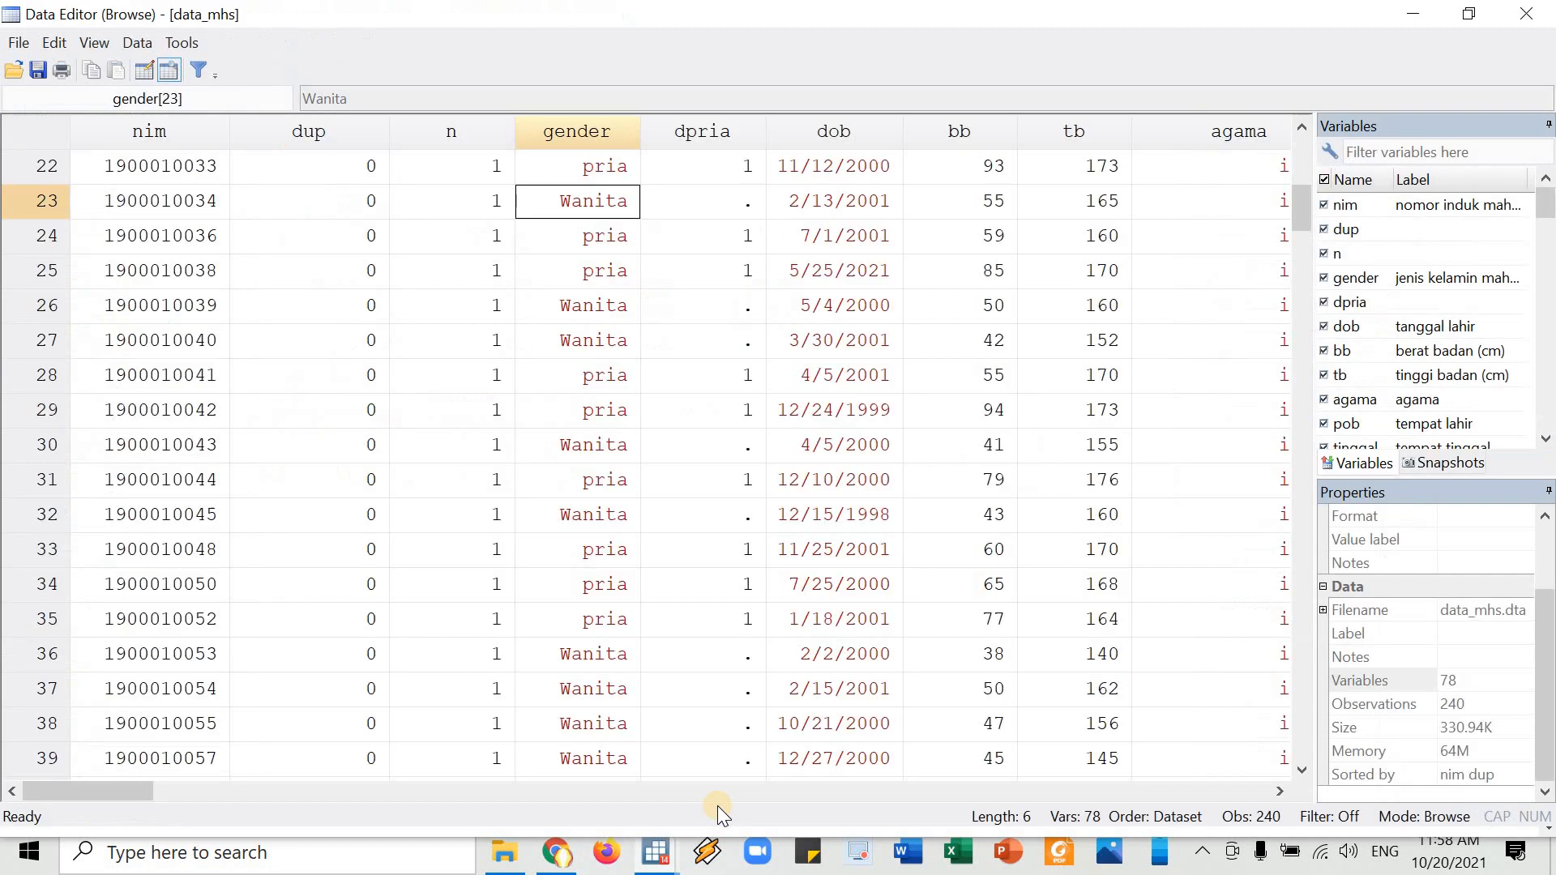
pyautogui.click(697, 180)
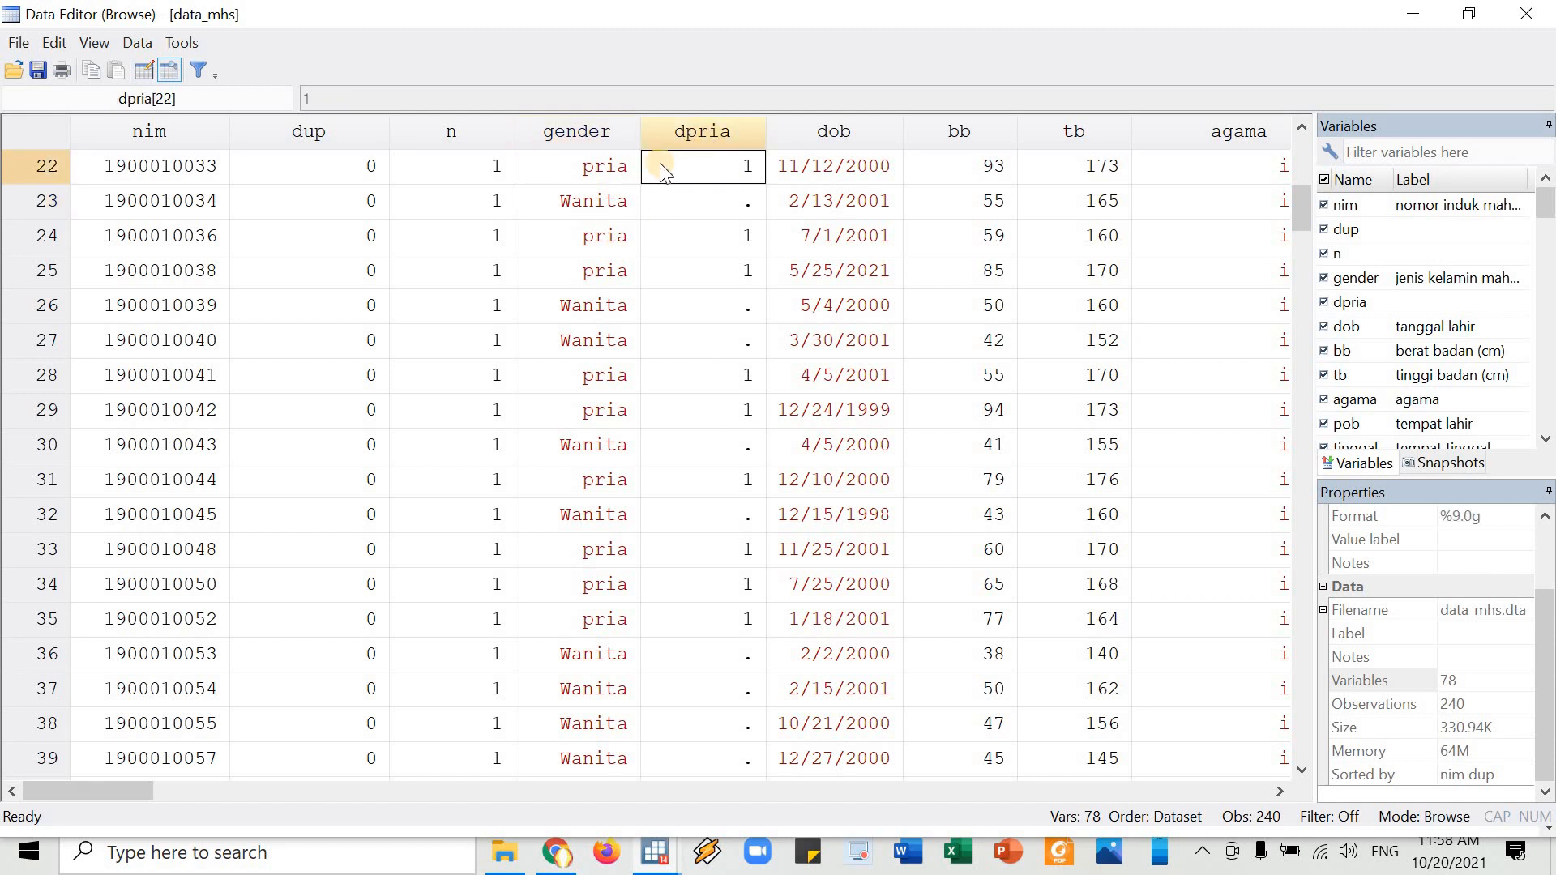
pyautogui.click(628, 168)
pyautogui.hotkey('alt', 'Tab')
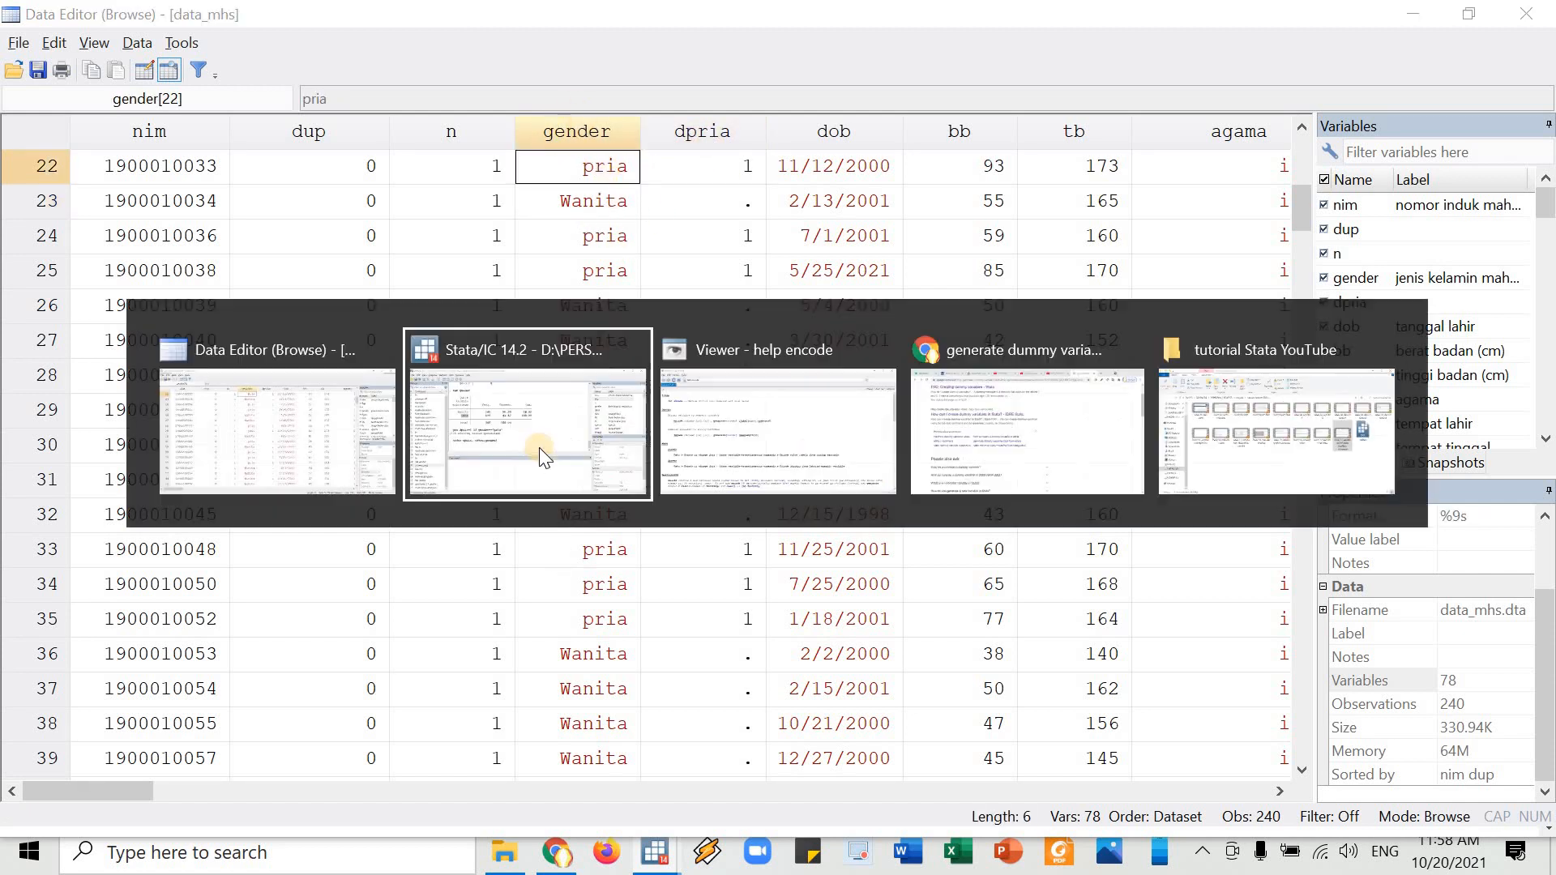
# - Review the executed gen dpria command and compare its condition with the dpria value in row 22 of the data browser
pyautogui.moveTo(451, 403); pyautogui.dragTo(606, 410)
pyautogui.hotkey('alt', 'Tab')
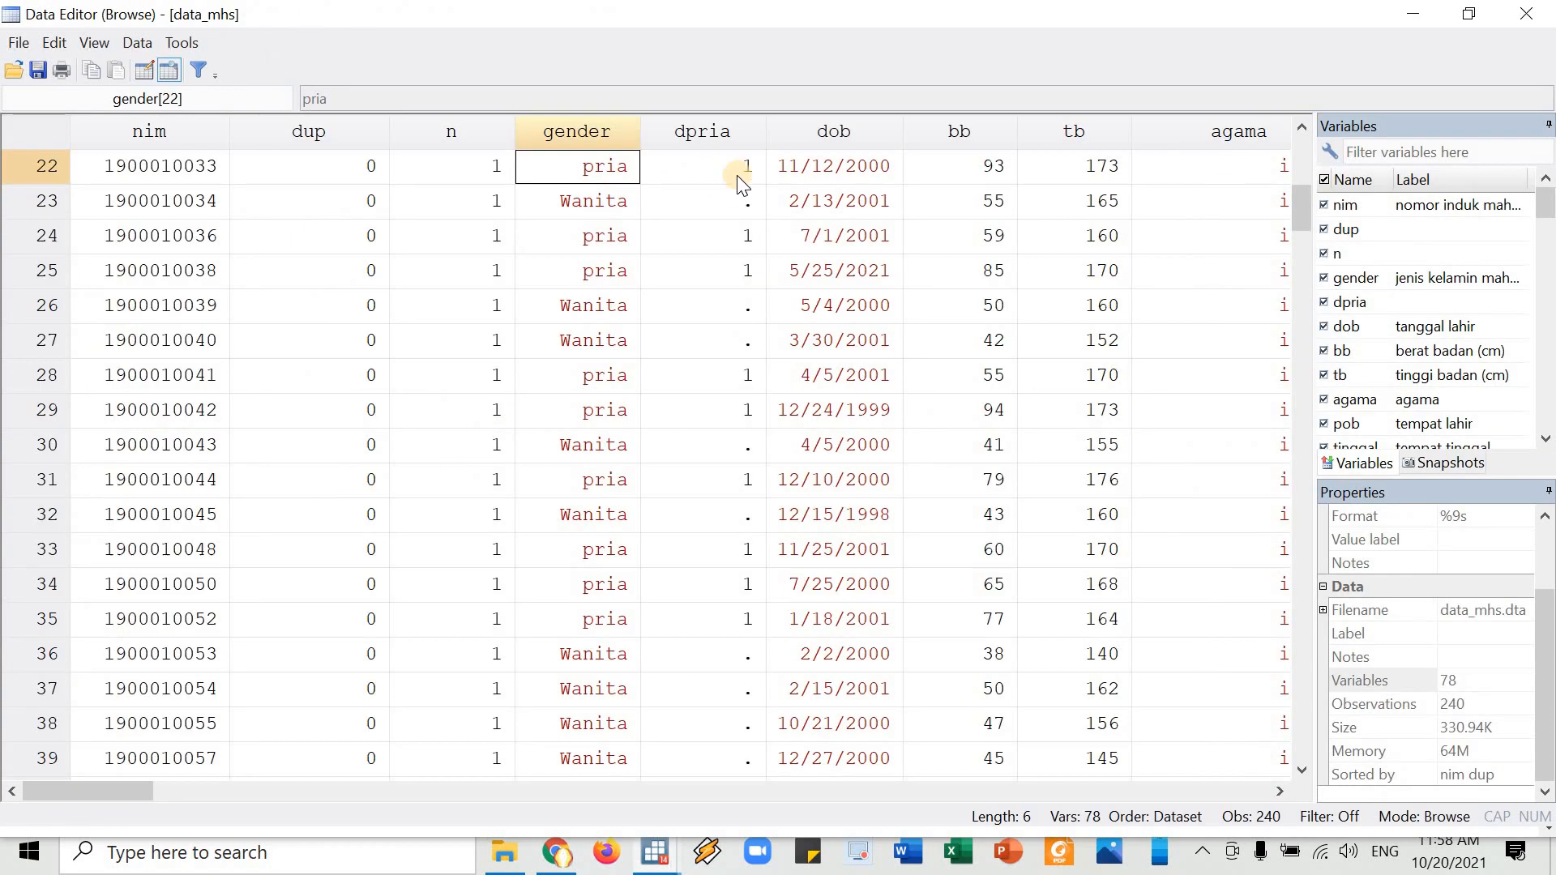
pyautogui.hotkey('alt', 'Tab')
pyautogui.moveTo(327, 403); pyautogui.dragTo(612, 402)
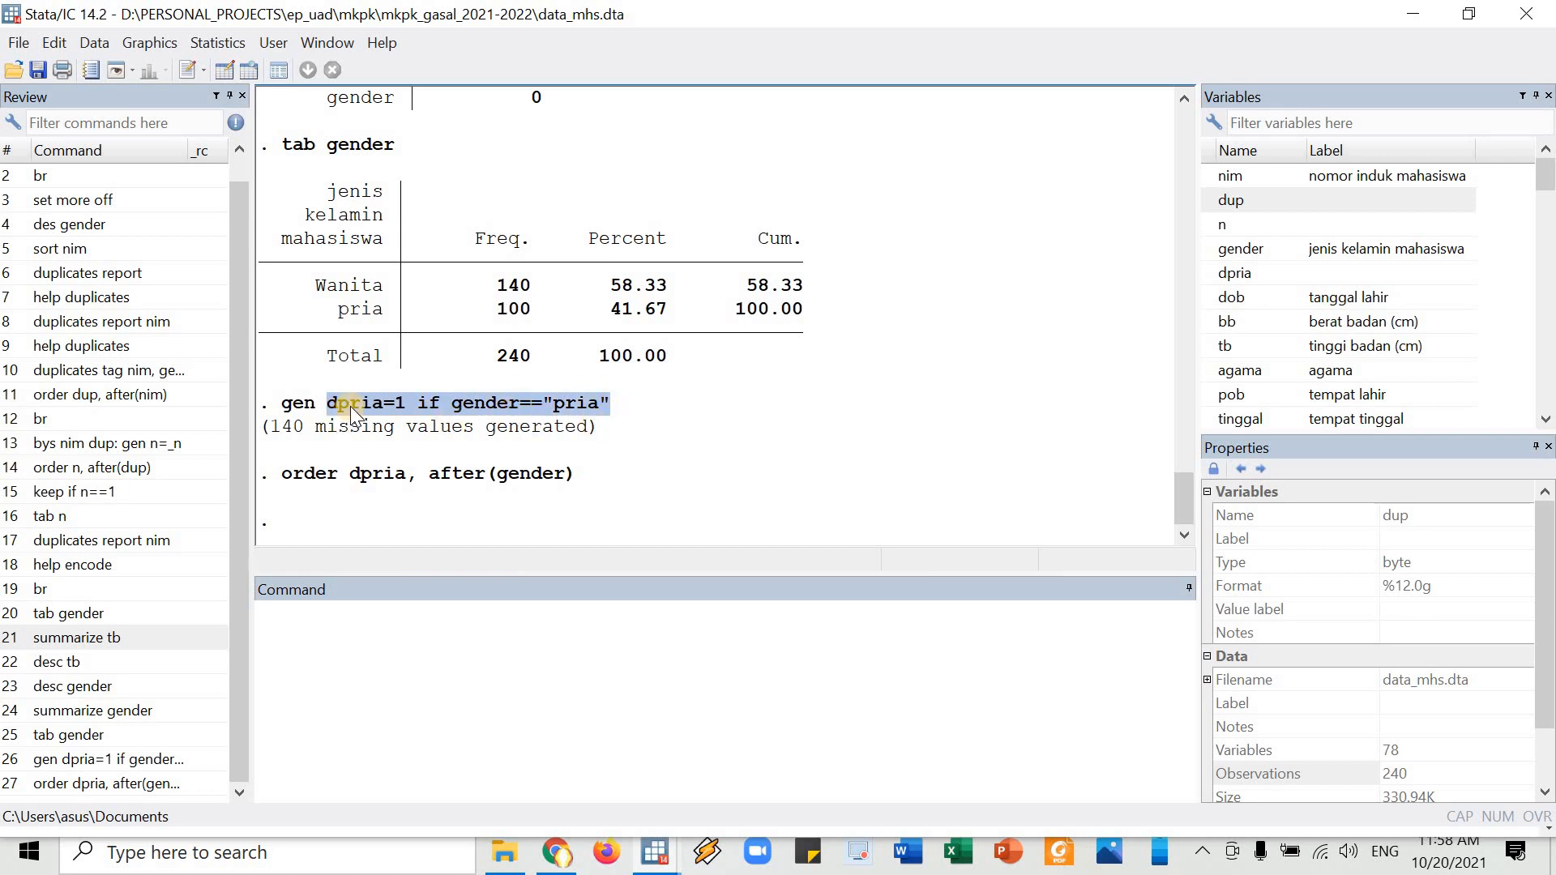
pyautogui.hotkey('alt', 'Tab')
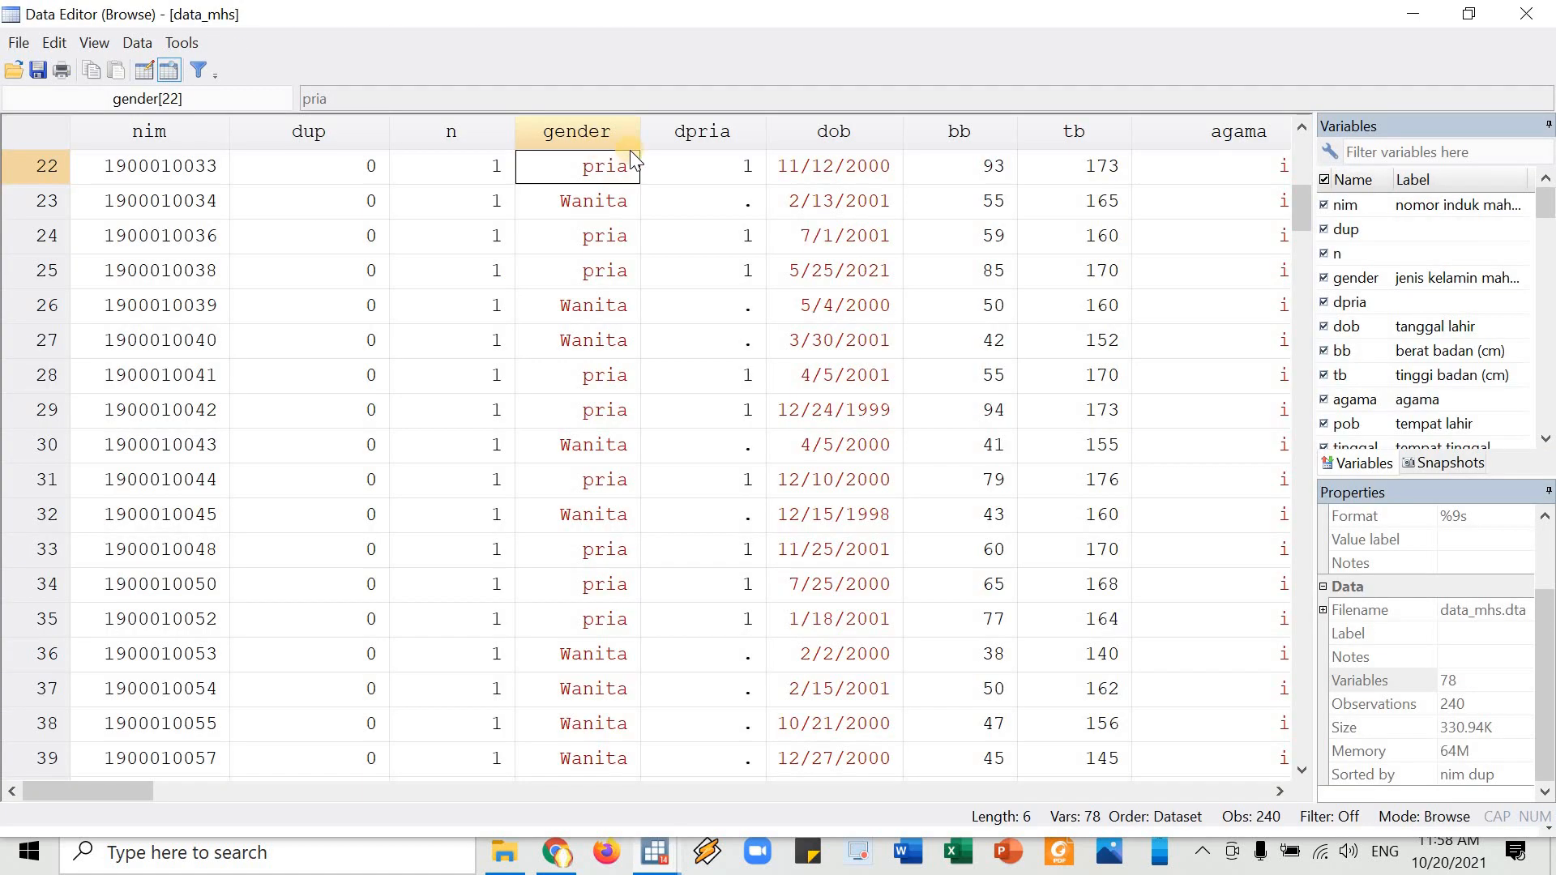
pyautogui.click(720, 173)
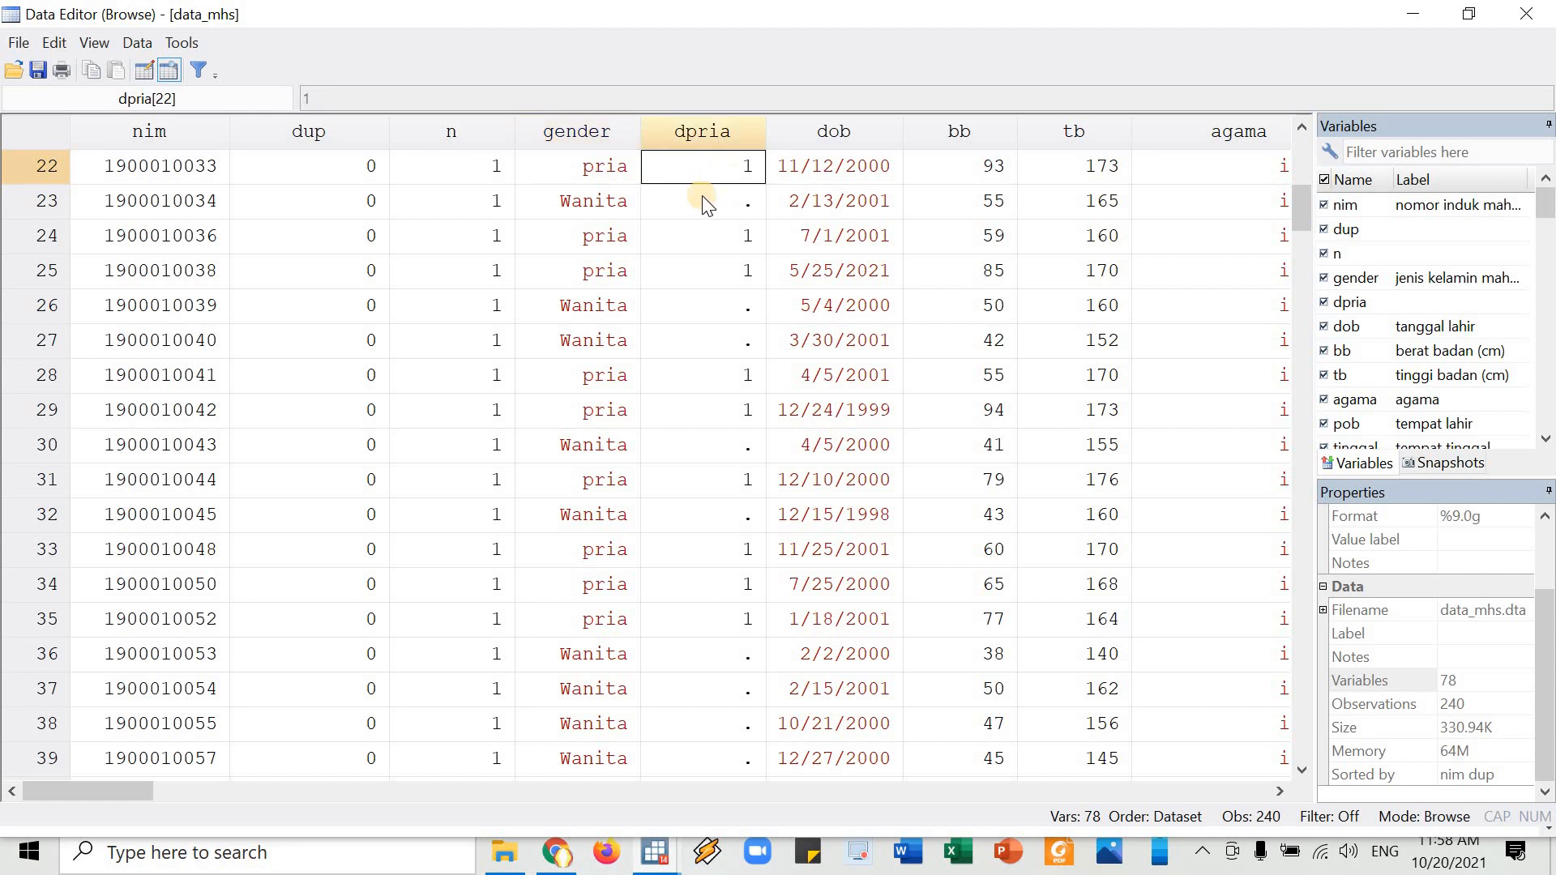
# - Compare gender and dpria in rows 22 to 27 of the data browser, checking how the Wanita rows are coded
pyautogui.hotkey('alt', 'Tab')
pyautogui.hotkey('alt', 'Tab')
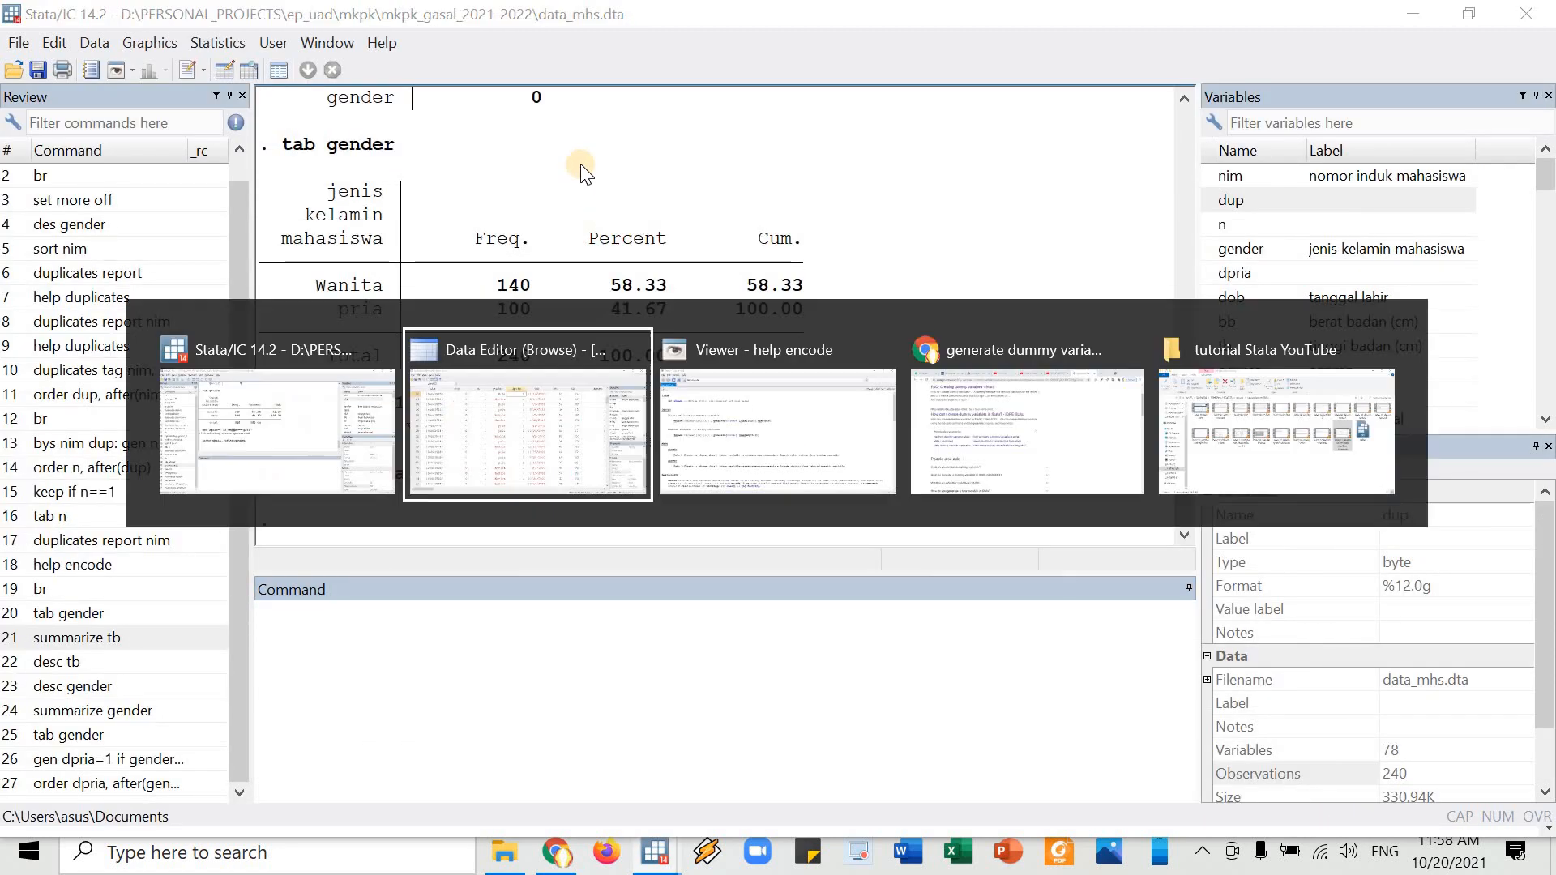
pyautogui.press('Left')
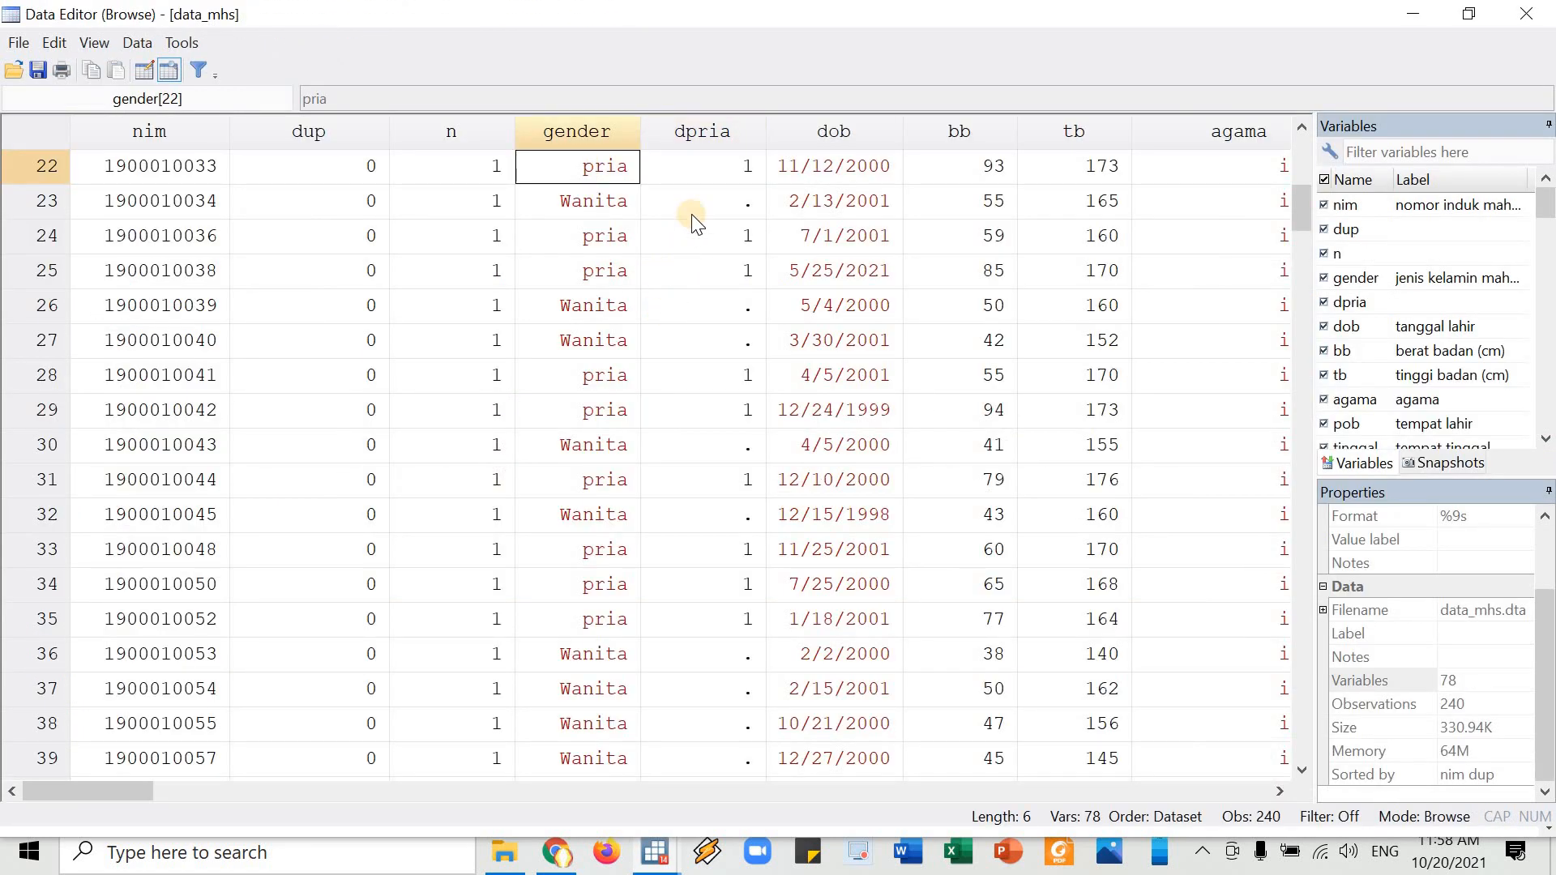
pyautogui.click(598, 214)
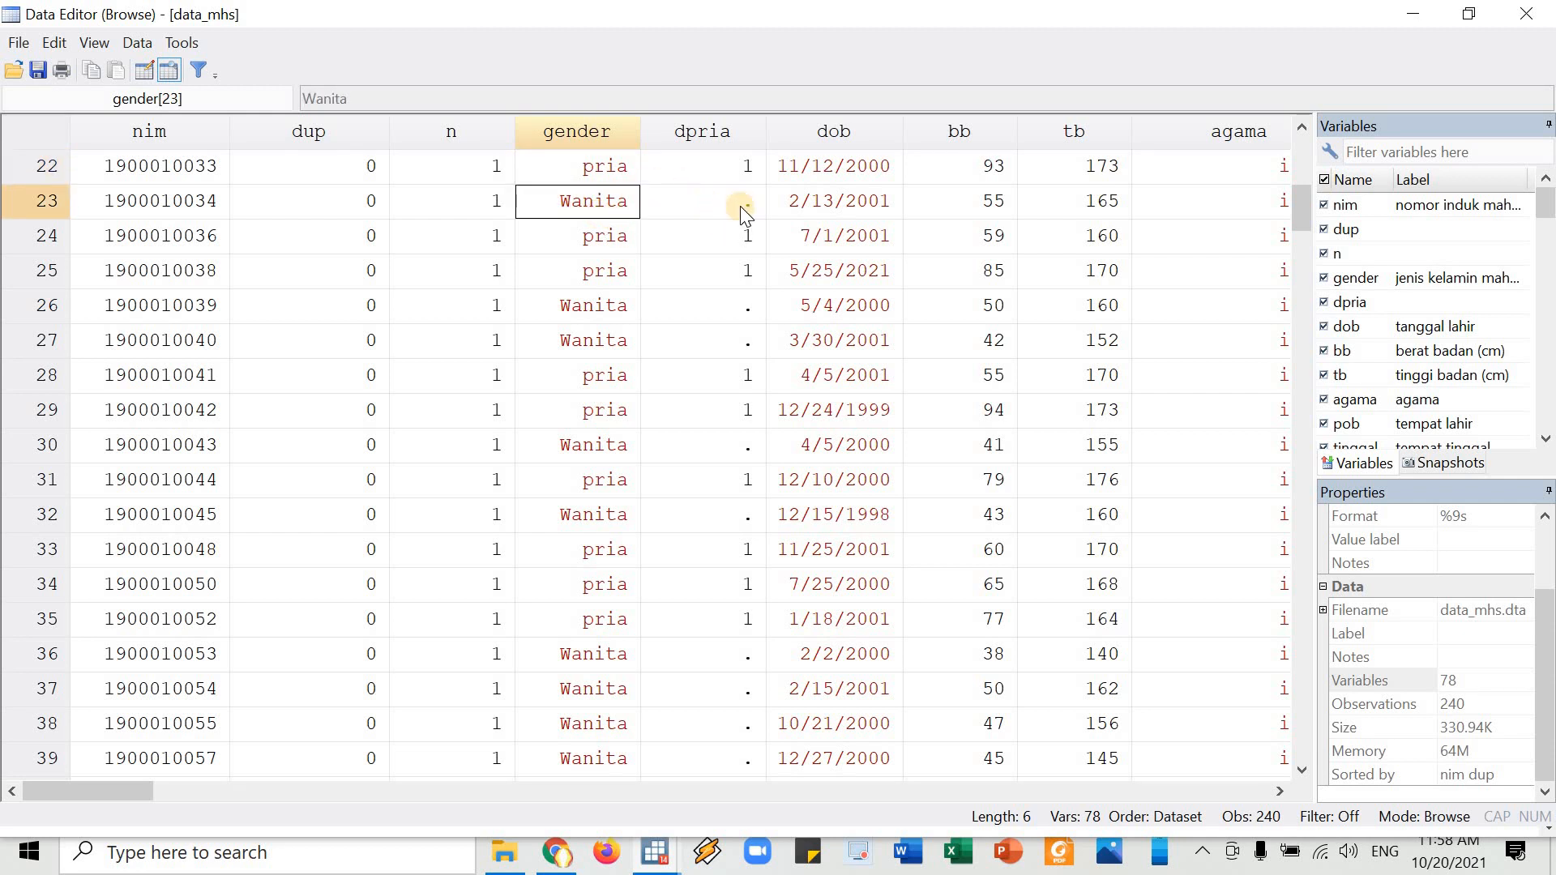
pyautogui.press('Right')
pyautogui.press('Down')
pyautogui.press('Down')
pyautogui.press('Down')
pyautogui.press('Down')
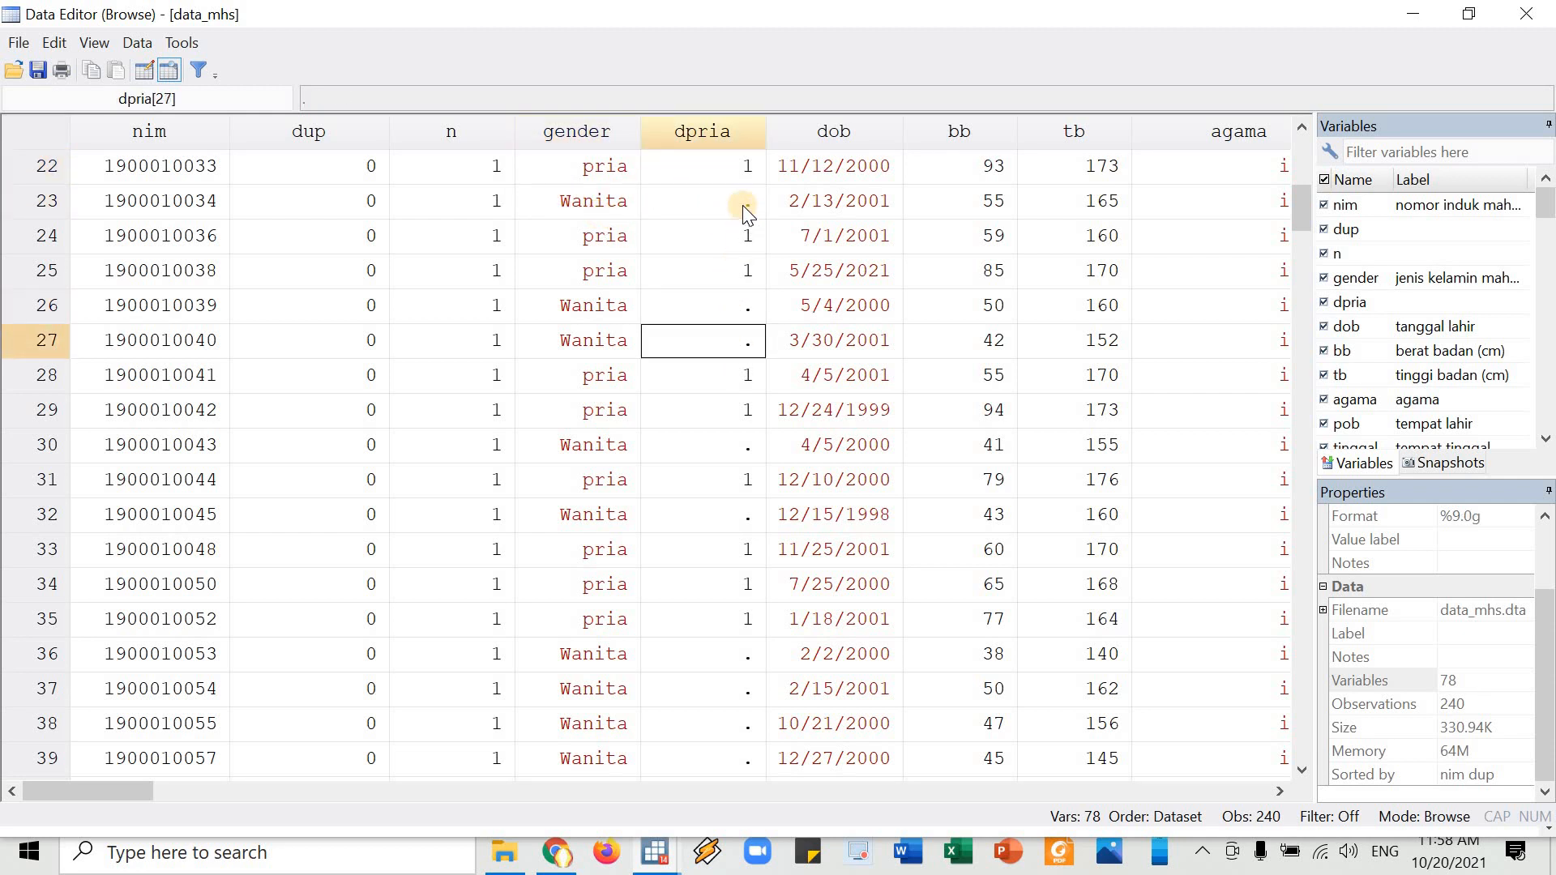
pyautogui.press('Up')
pyautogui.press('Up')
pyautogui.press('Up')
pyautogui.press('Up')
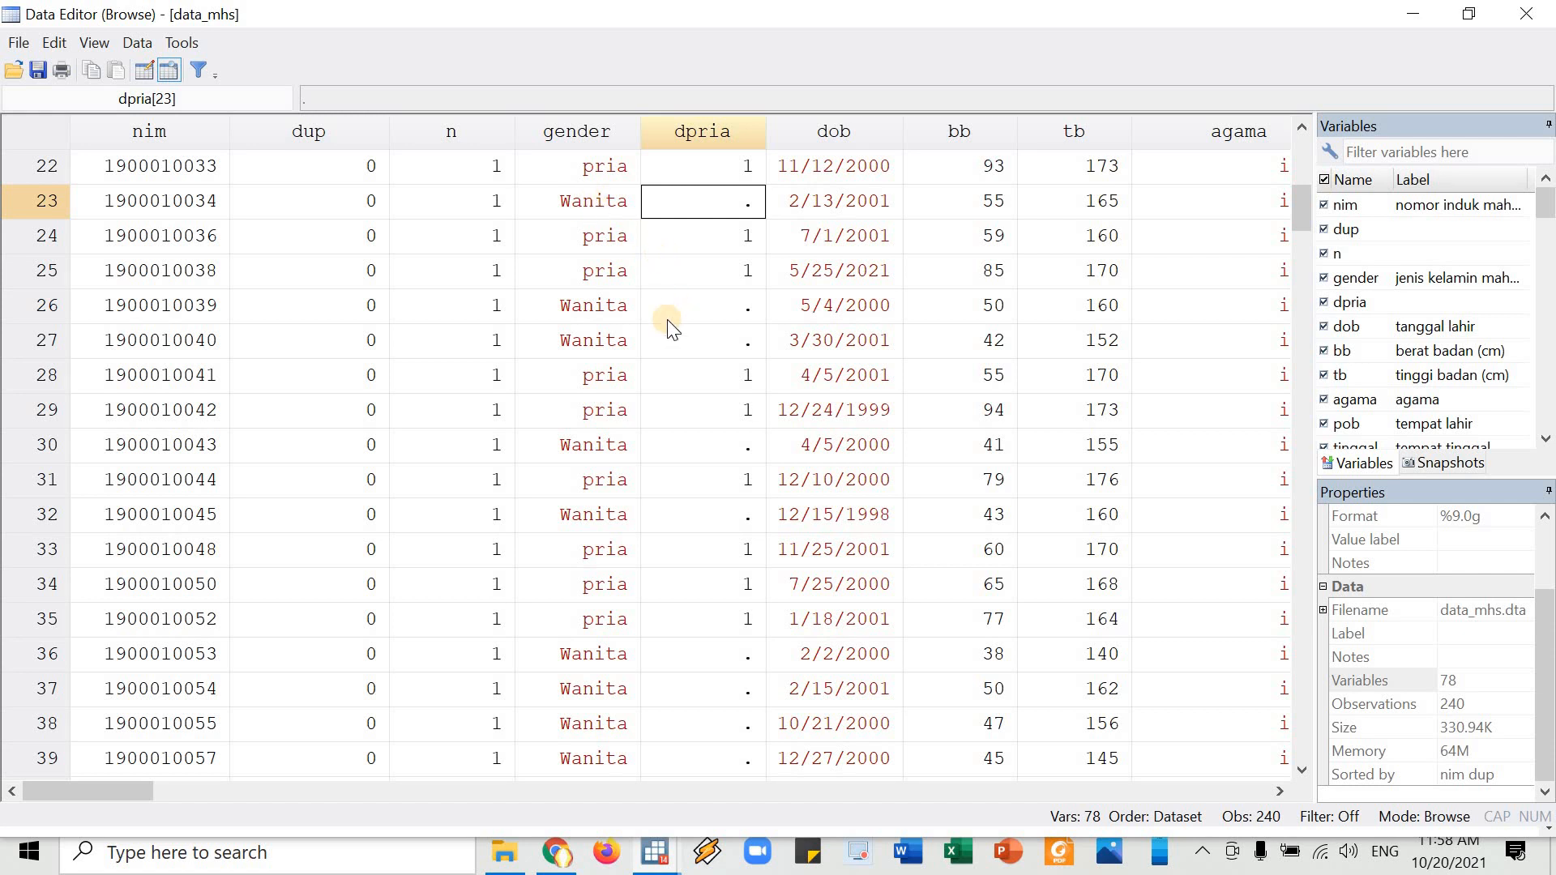
# - Back in the command window, recode the missing dpria values to zero with replace dpria=0 if dpria==
pyautogui.hotkey('alt', 'Tab')
pyautogui.click(402, 682)
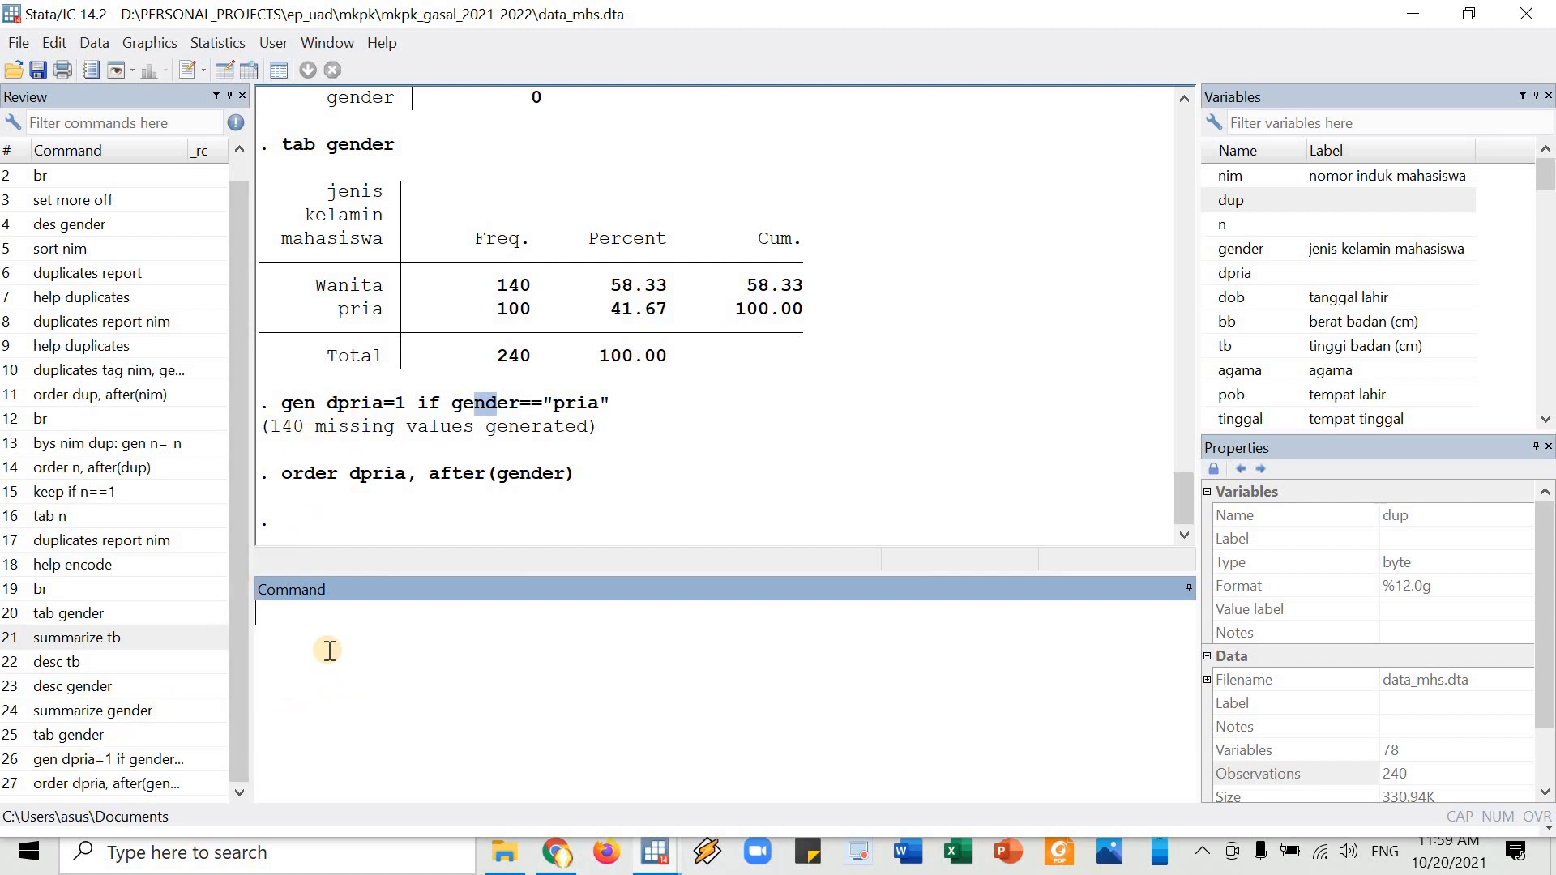
pyautogui.write('replace dpria')
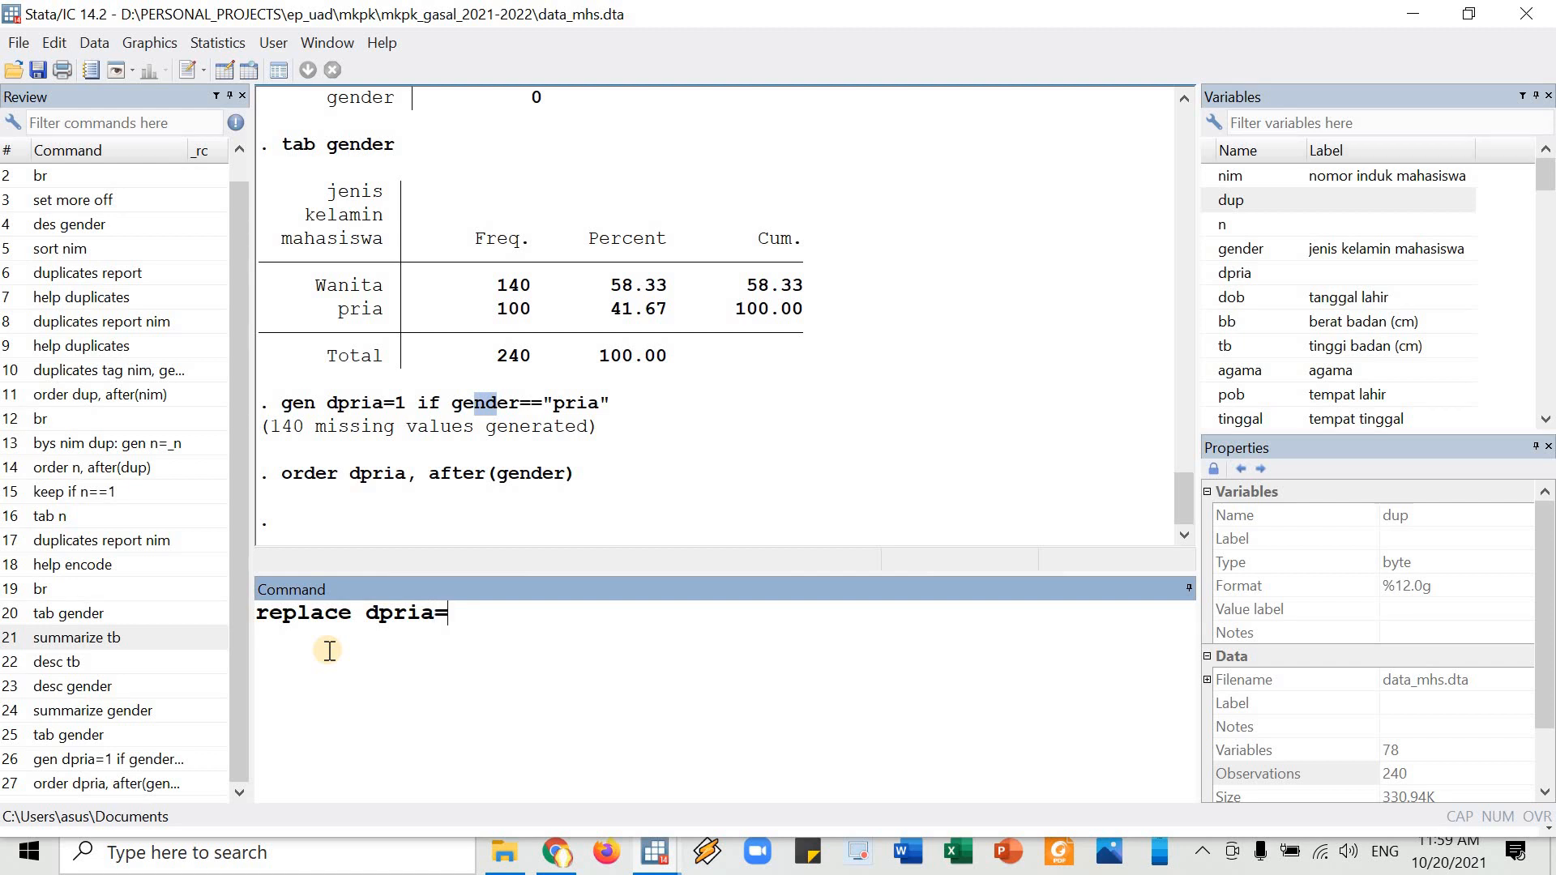
pyautogui.write('=0 if dpria==.')
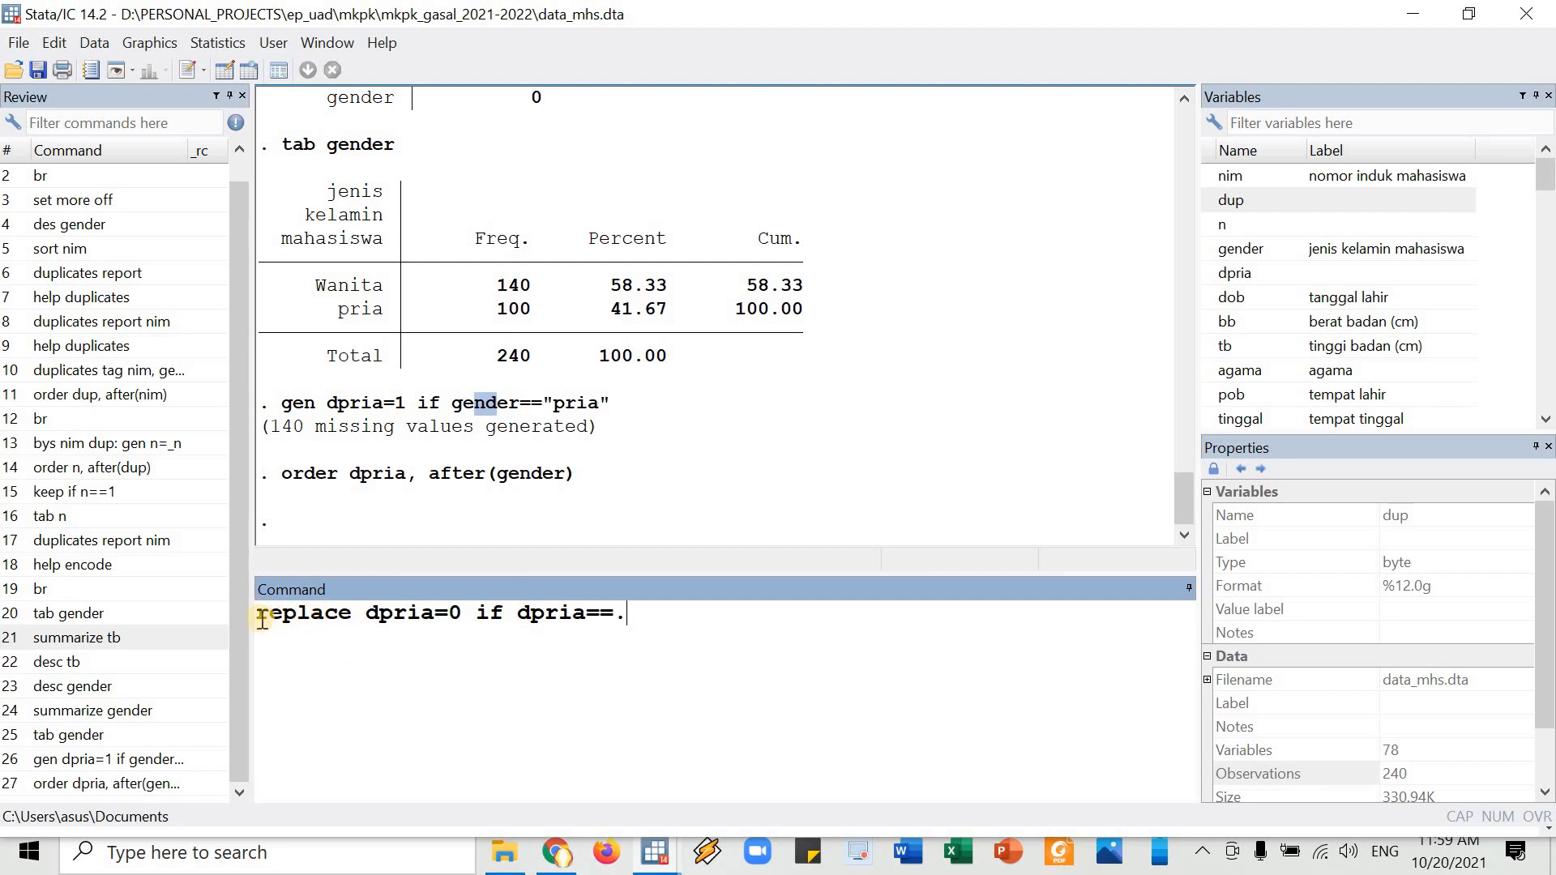
pyautogui.moveTo(257, 618); pyautogui.dragTo(630, 615)
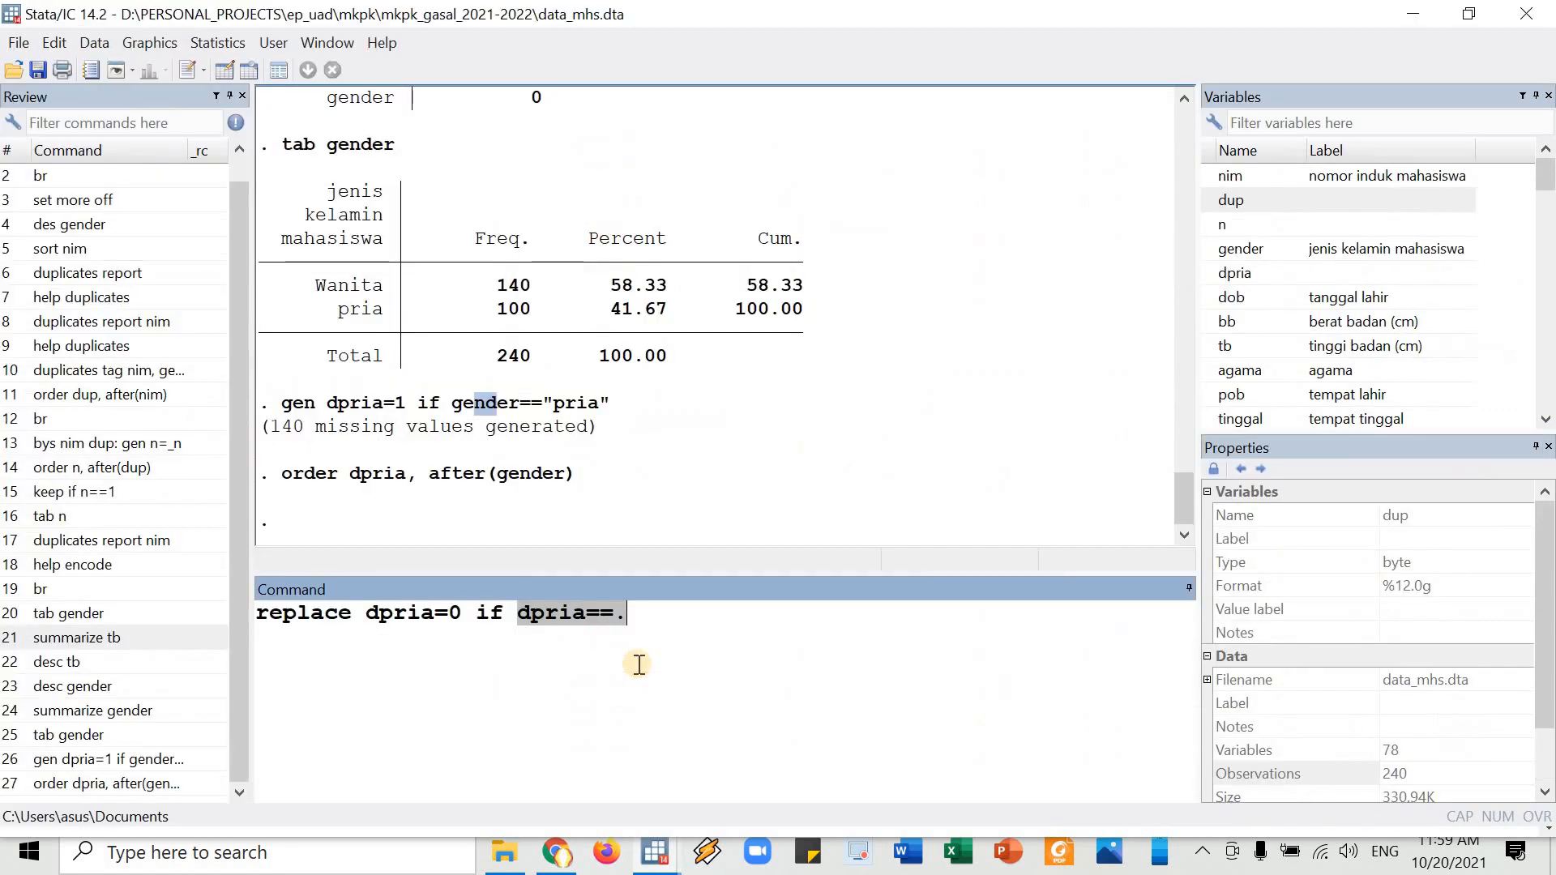
pyautogui.press('Return')
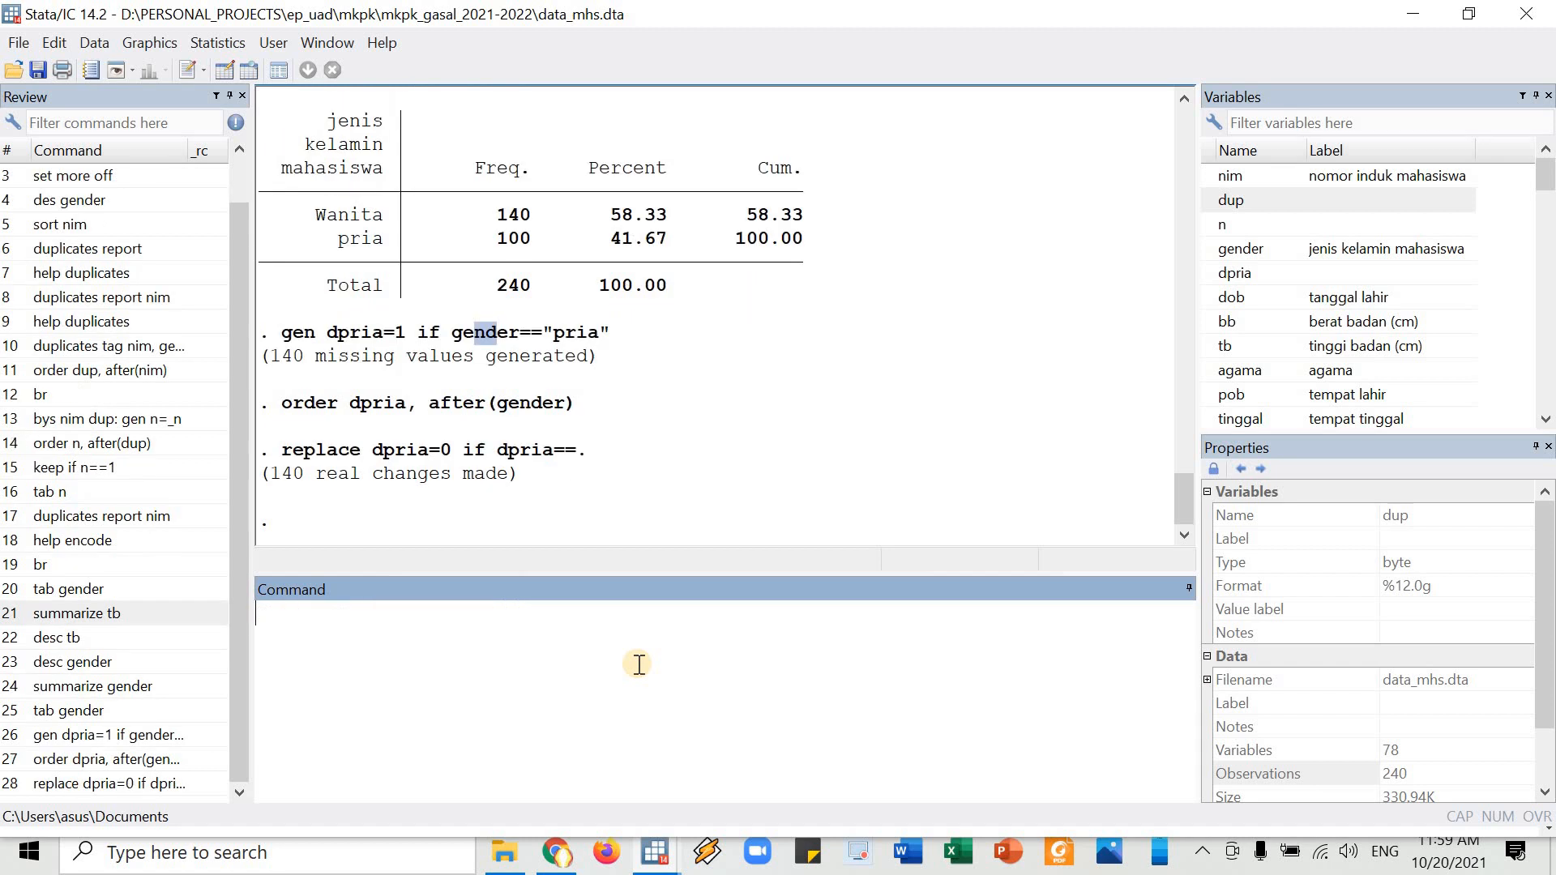
# - In the data browser, compare the dpria codes with gender from row 22 onward, checking the pria and Wanita rows
pyautogui.hotkey('alt', 'Tab')
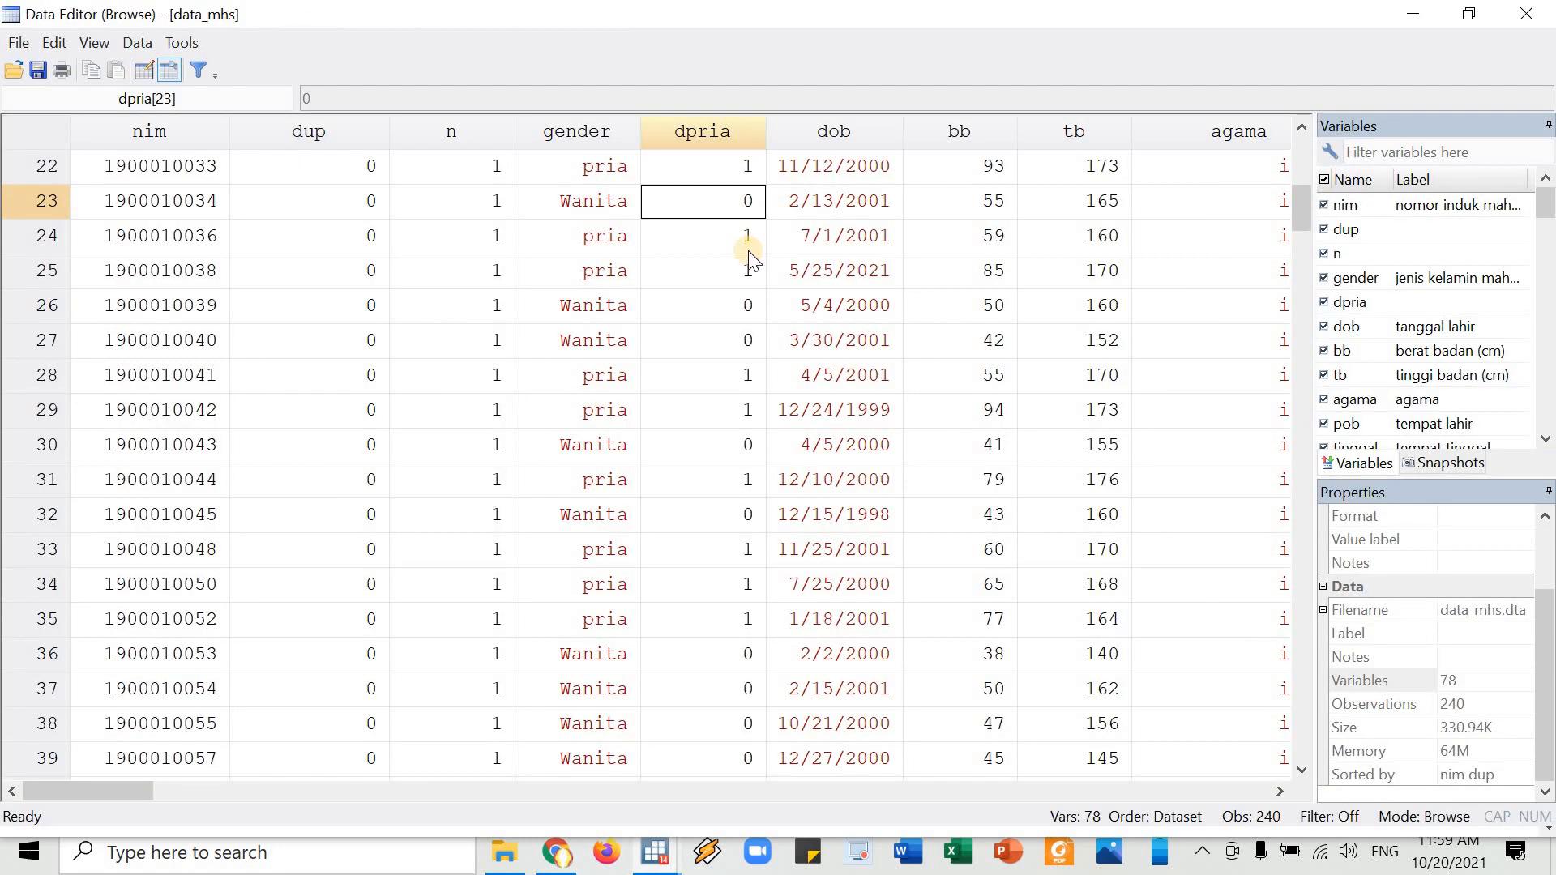
pyautogui.moveTo(730, 196); pyautogui.dragTo(677, 585)
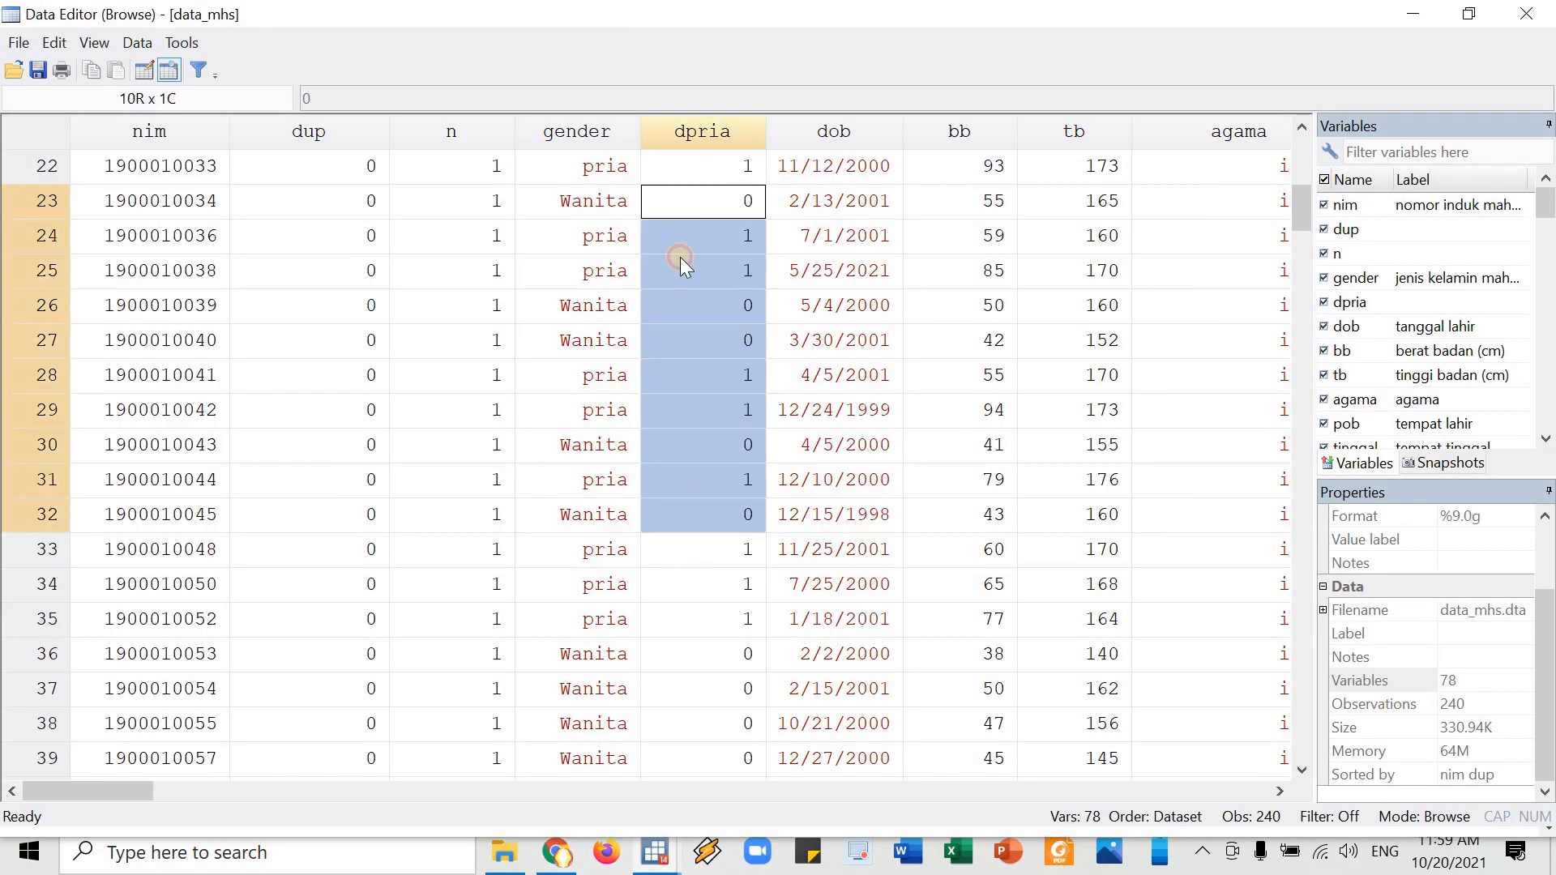
pyautogui.moveTo(724, 170); pyautogui.dragTo(713, 374)
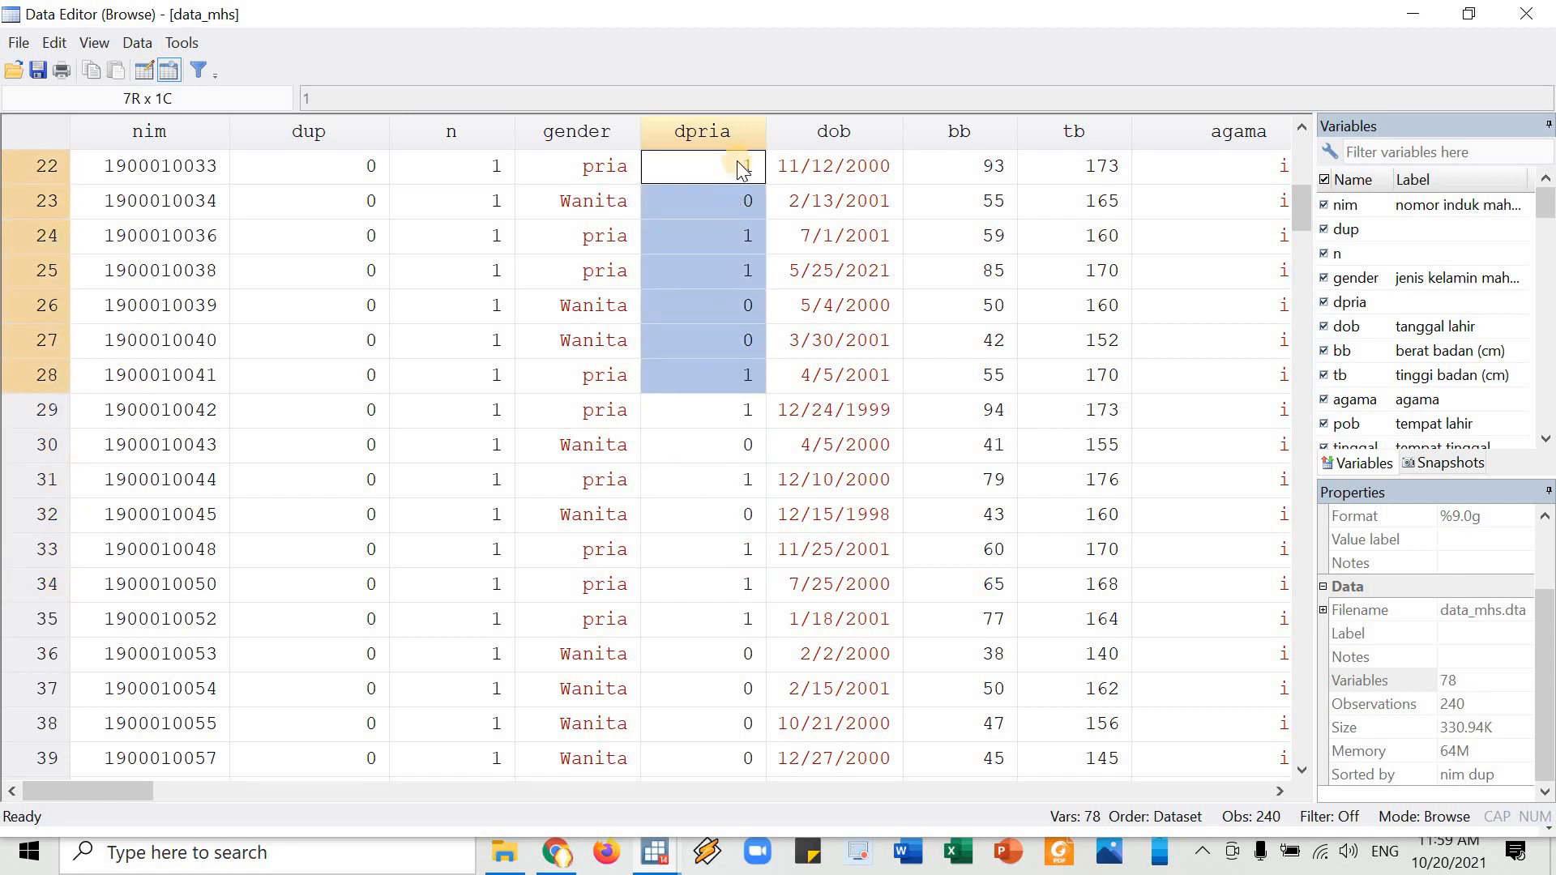
pyautogui.click(665, 167)
pyautogui.click(622, 171)
pyautogui.click(710, 198)
pyautogui.click(622, 206)
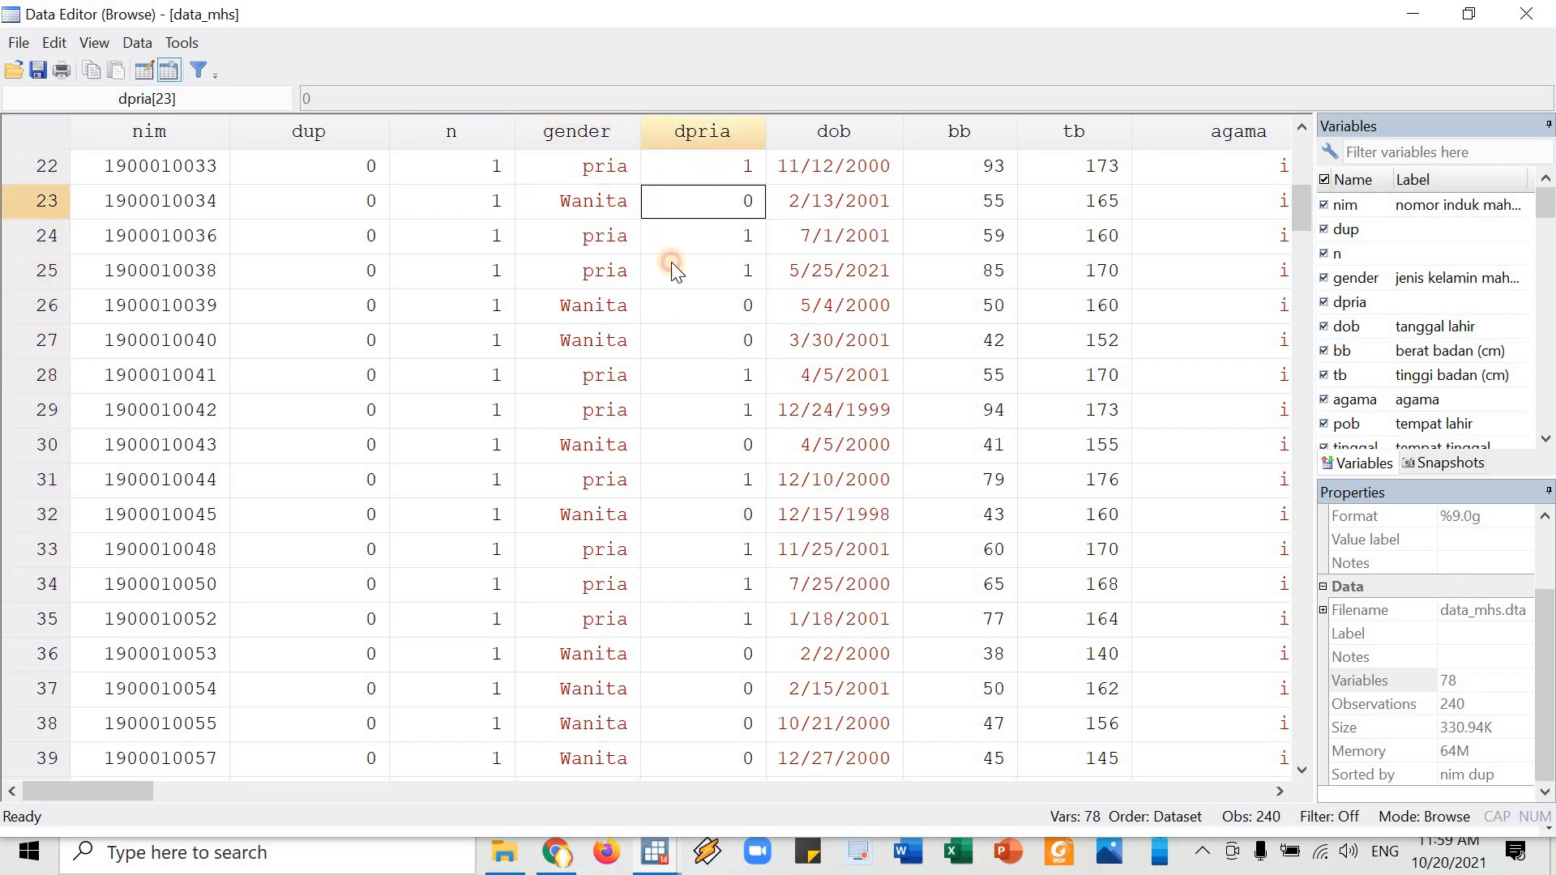
# - Back in the command window, tabulate the frequencies of dpria with tab dpria and review the rows for 0 and 1
pyautogui.hotkey('alt', 'Tab')
pyautogui.click(555, 677)
pyautogui.write('tab dpria')
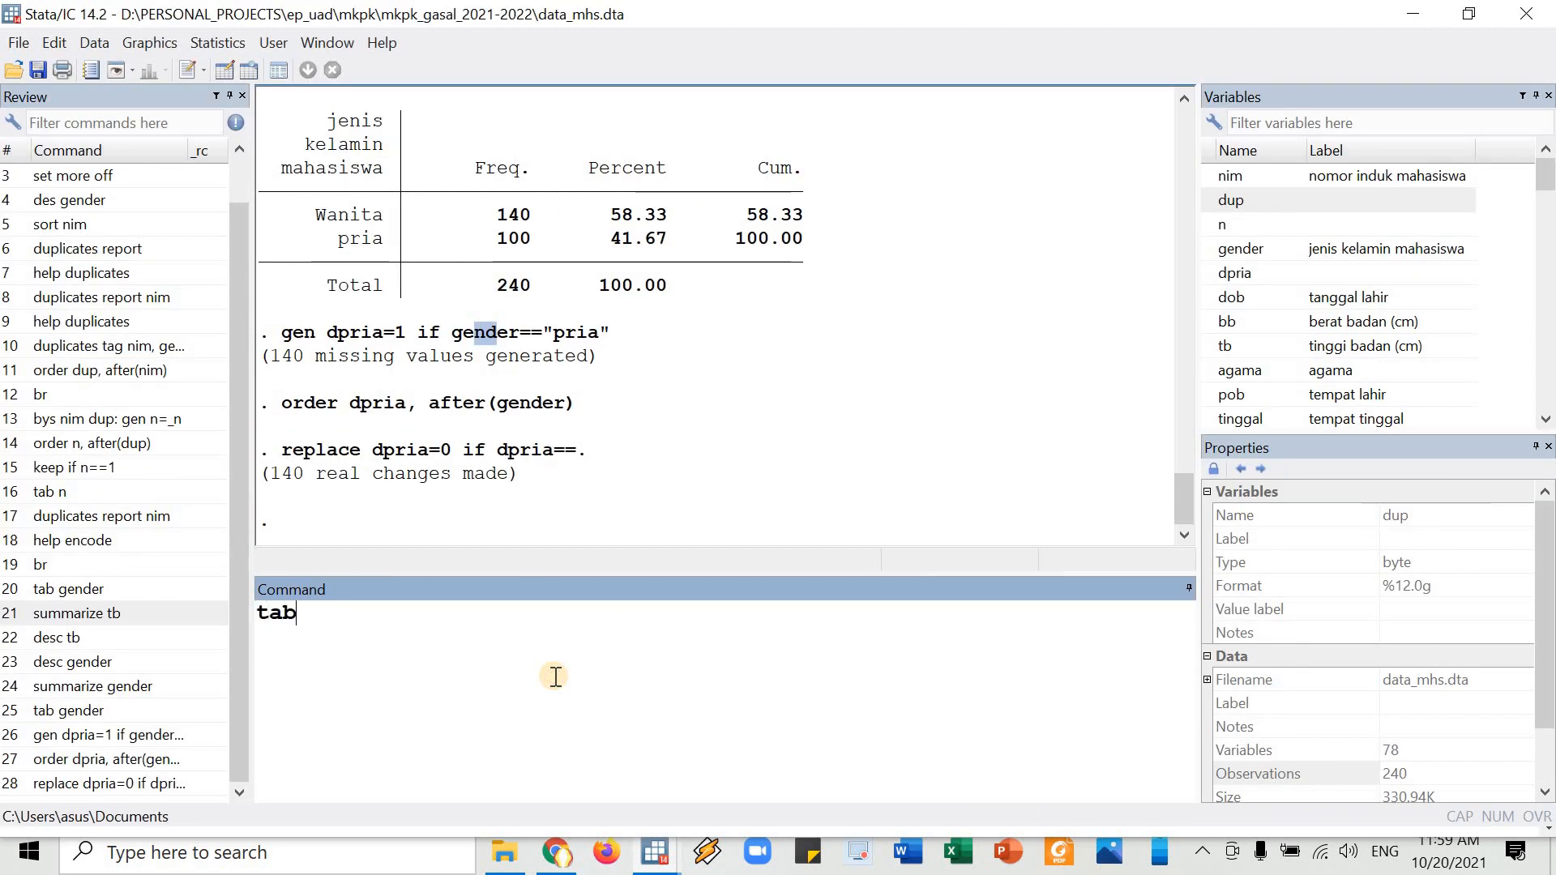
pyautogui.press('Return')
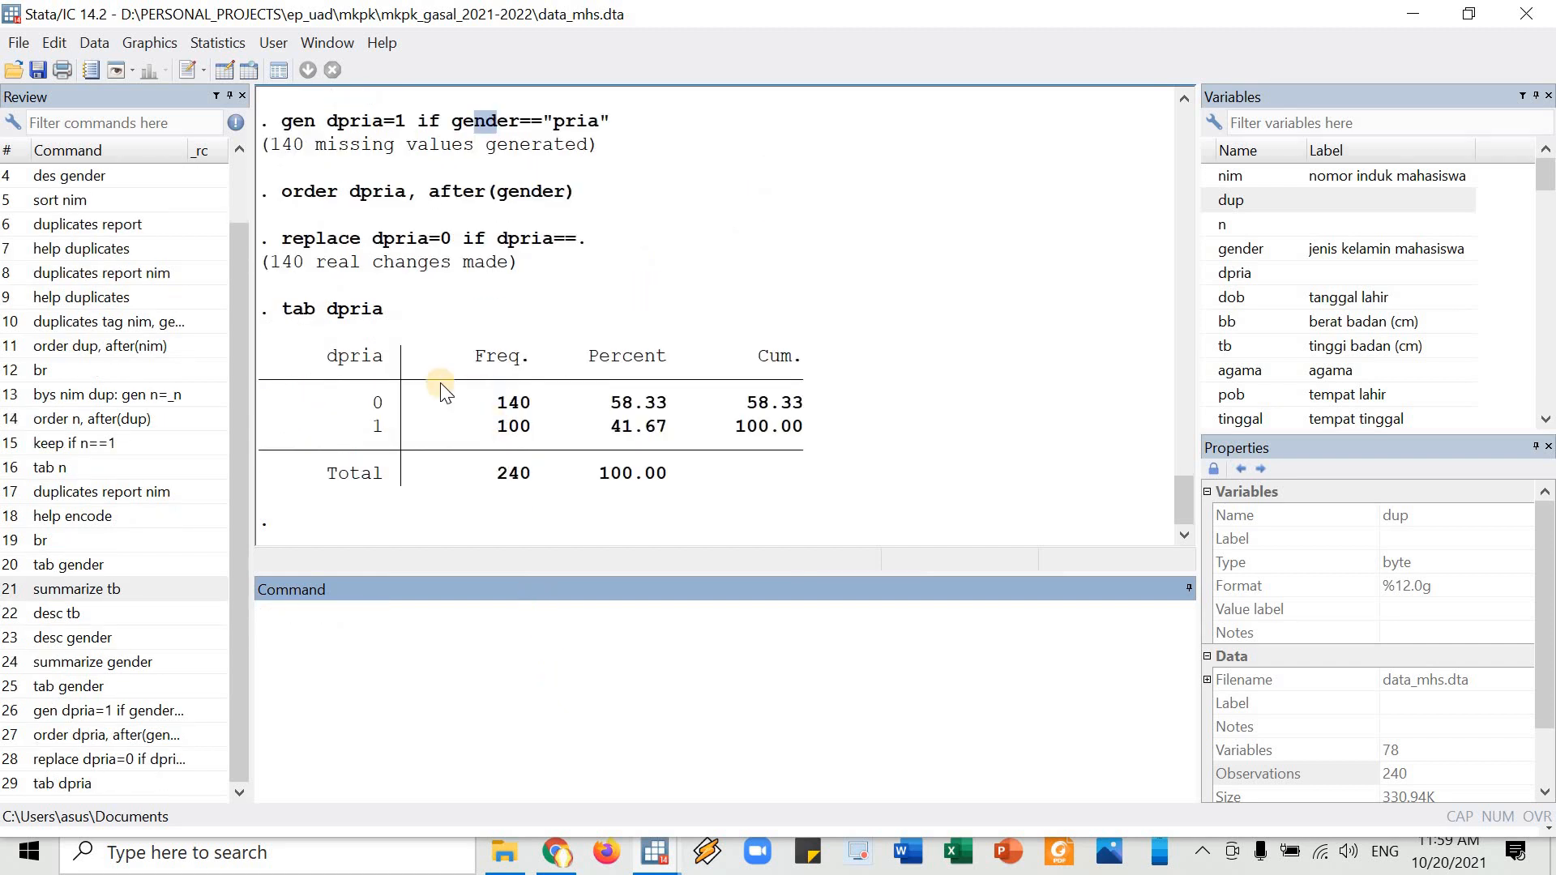
pyautogui.moveTo(419, 403); pyautogui.dragTo(727, 455)
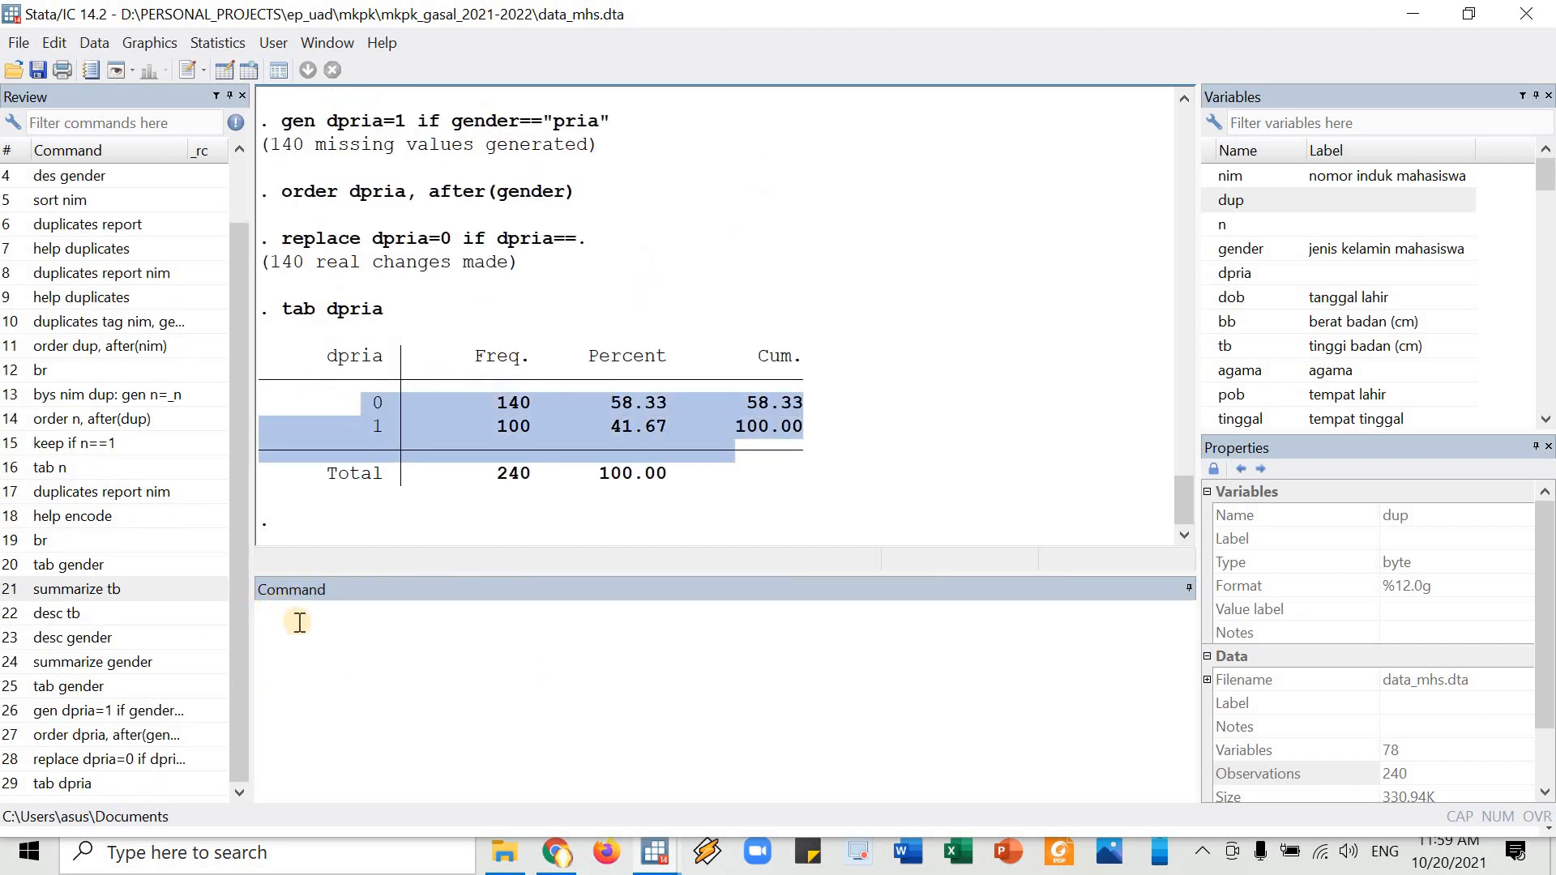
# - Produce summary statistics for the dummy variable with sum dpria
pyautogui.click(345, 654)
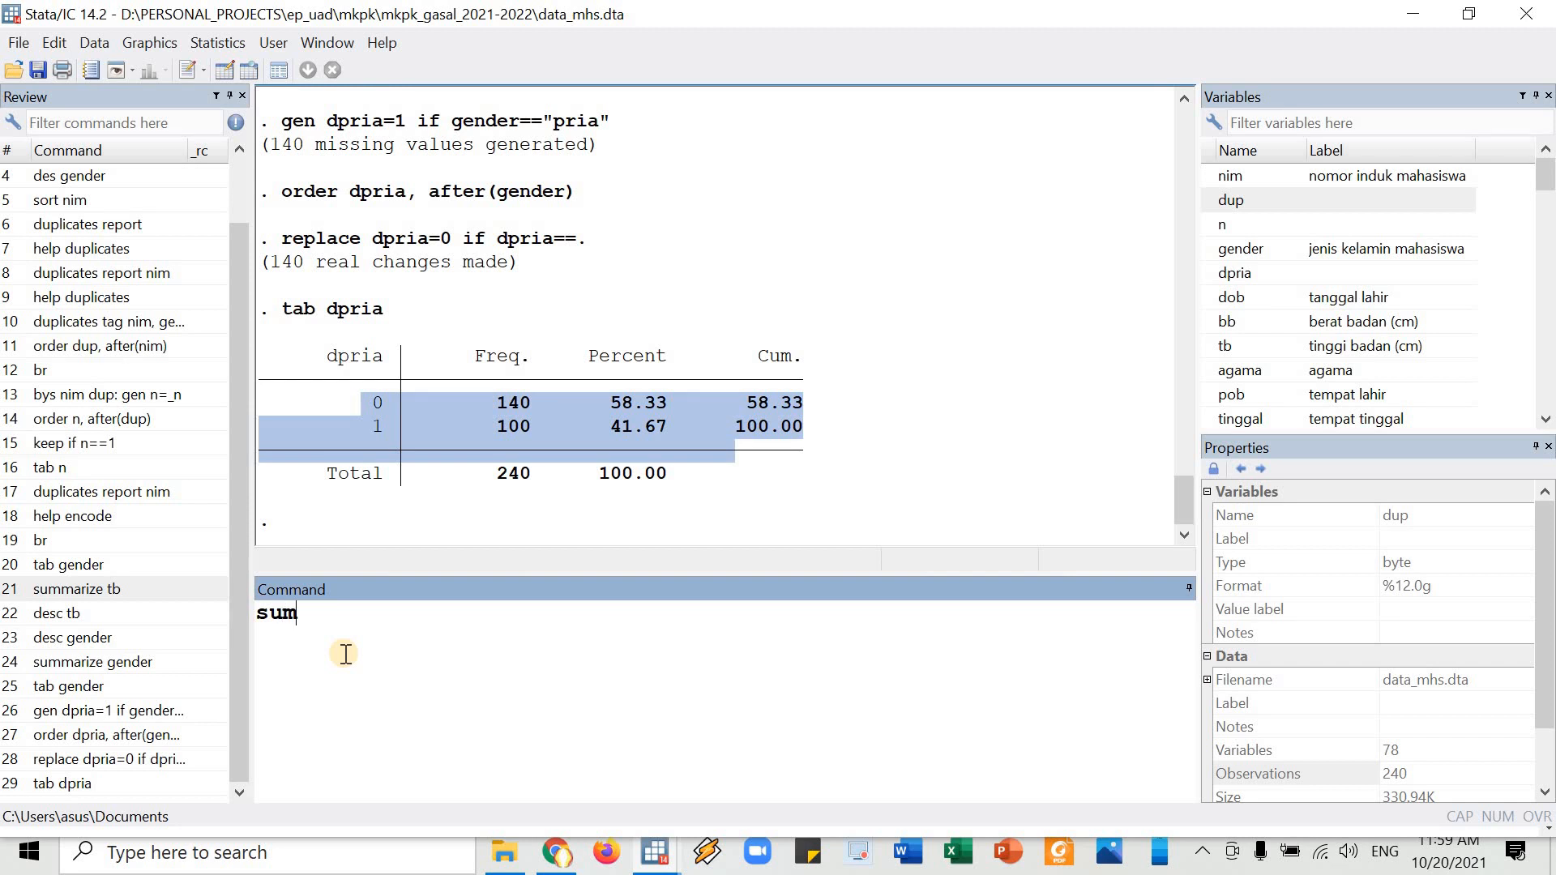
pyautogui.write('sum dpria')
pyautogui.press('Return')
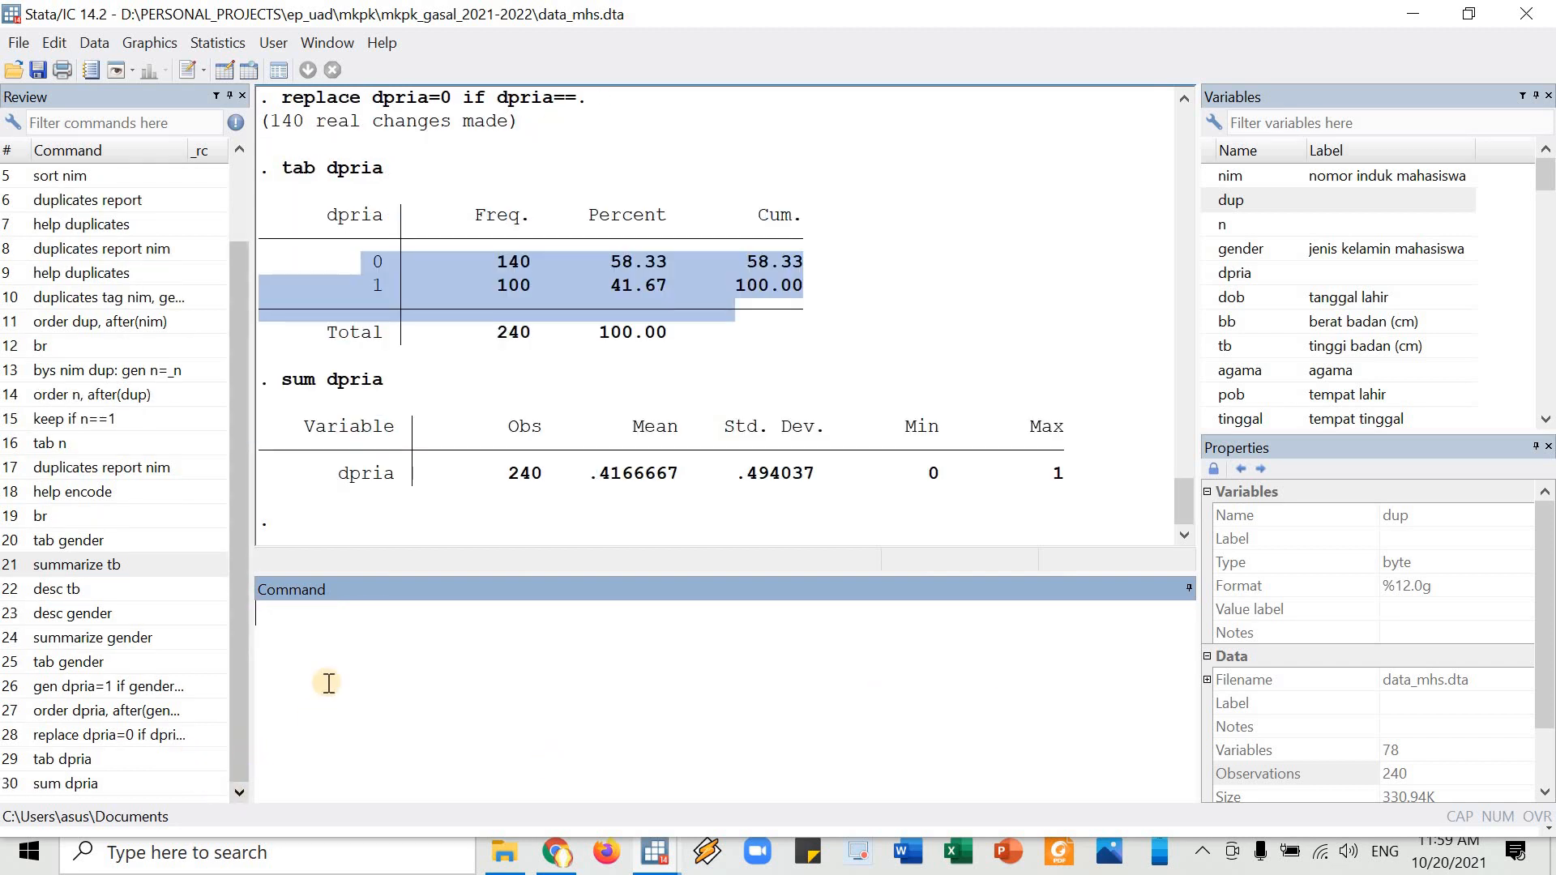
# - Reuse the last command as sum gender and compare its summary output with the dpria statistics
pyautogui.press('pageup')
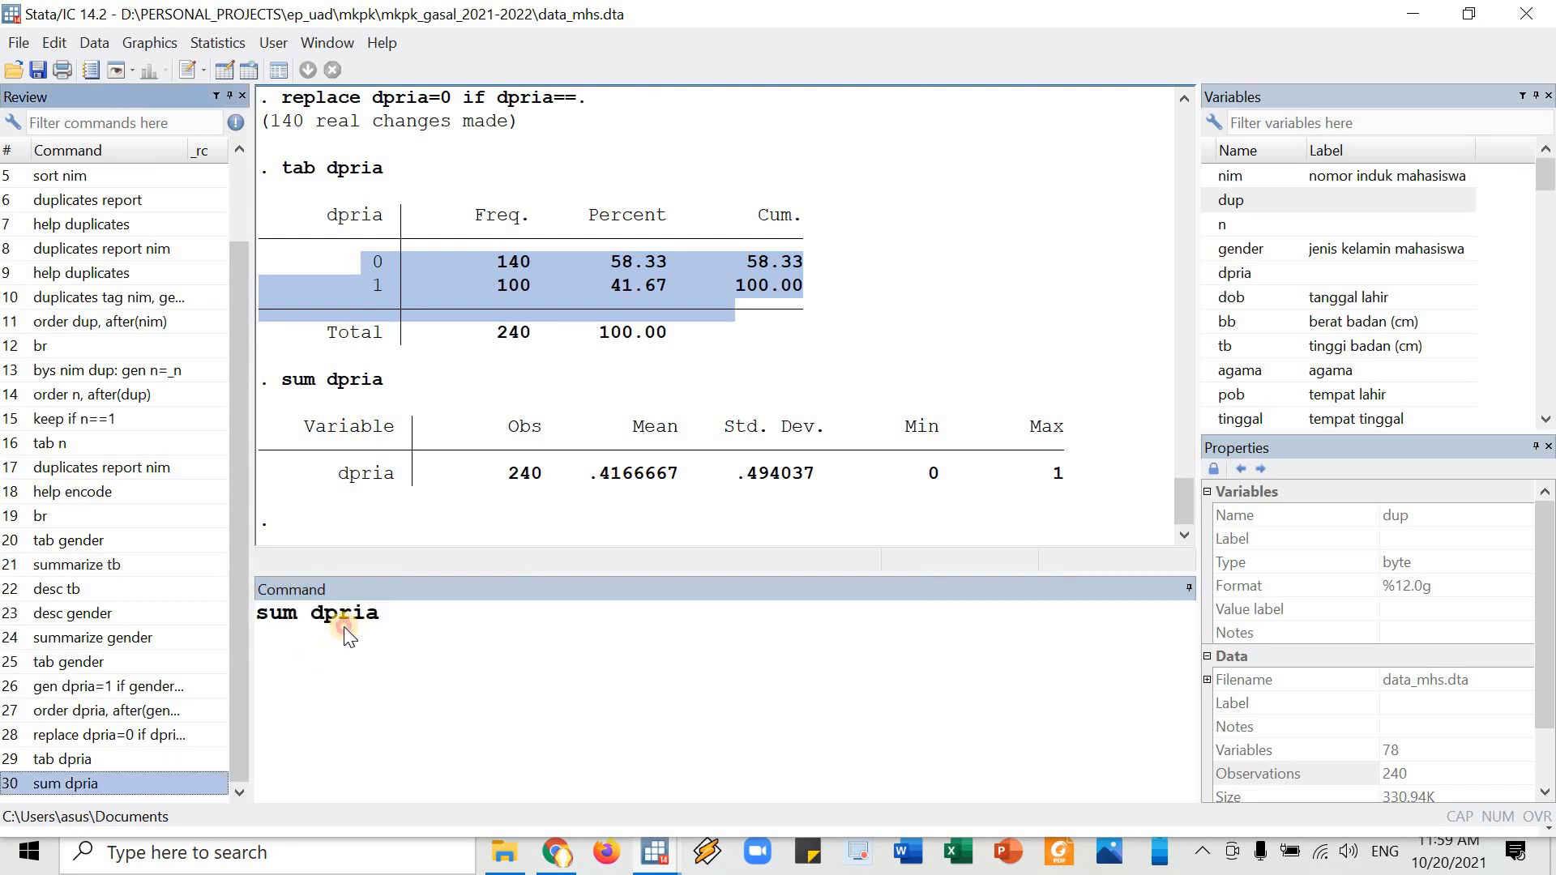
pyautogui.doubleClick(343, 626)
pyautogui.write('gender')
pyautogui.press('Return')
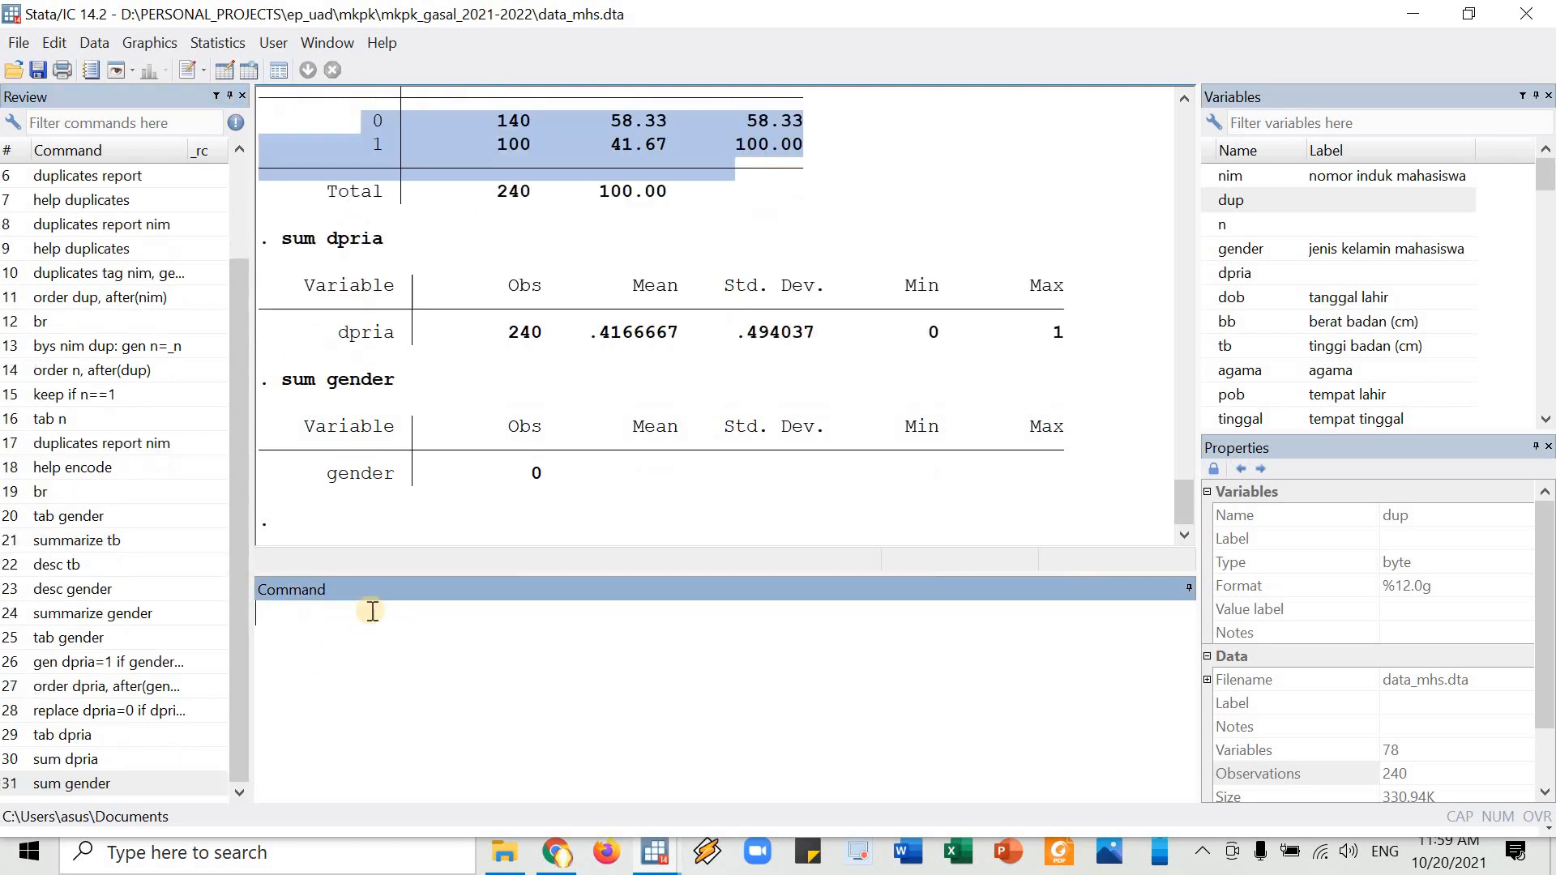
pyautogui.doubleClick(548, 477)
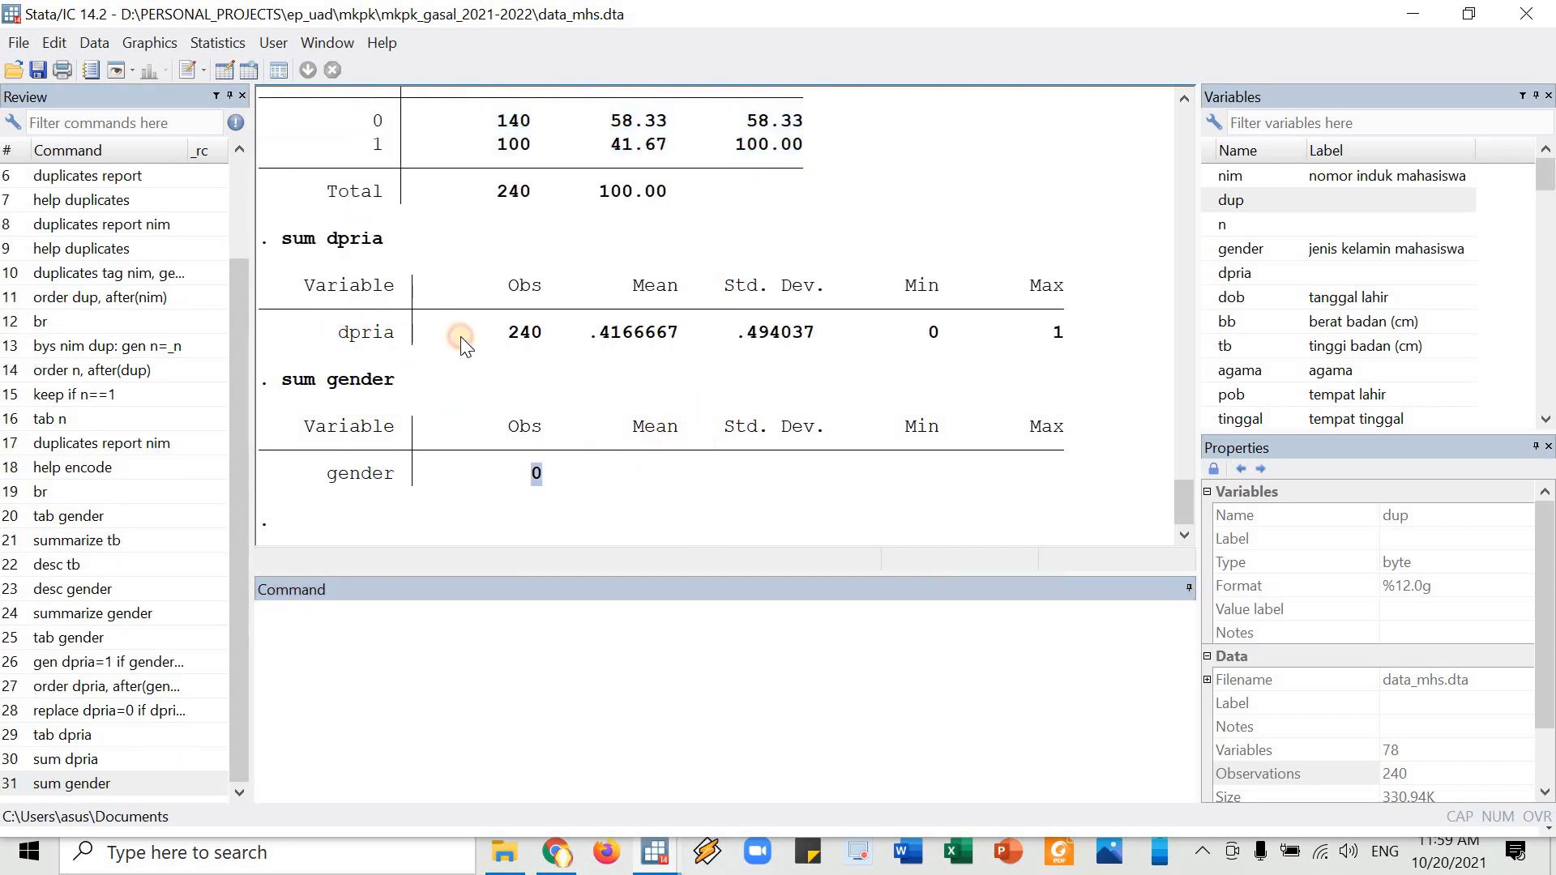
pyautogui.moveTo(461, 337); pyautogui.dragTo(1058, 338)
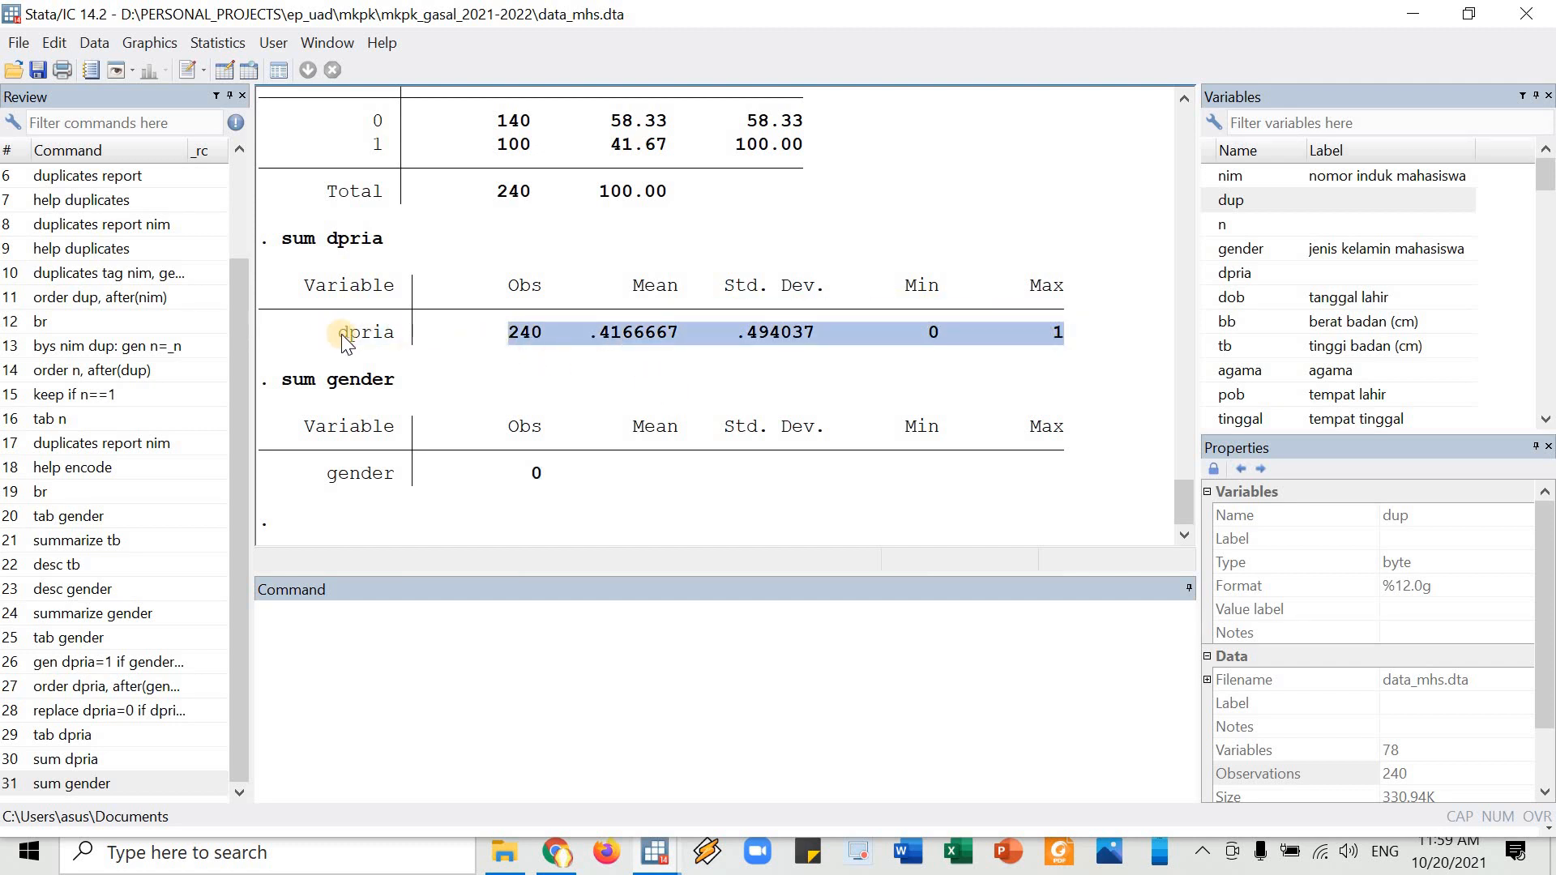
pyautogui.moveTo(349, 335); pyautogui.dragTo(1060, 340)
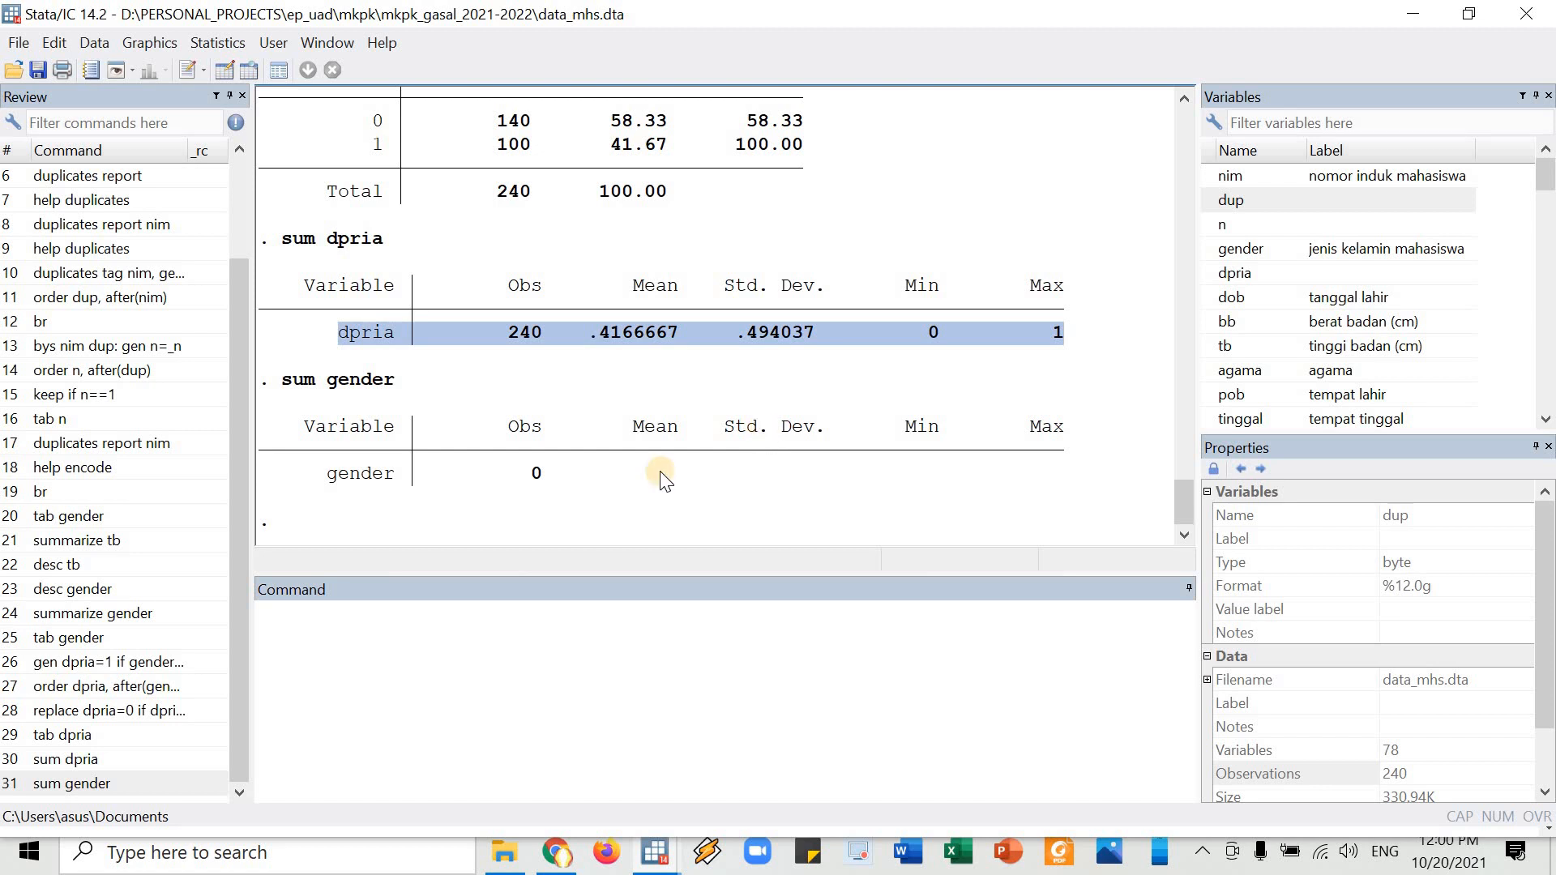
# - Open the Variables Manager with the varmanage command
pyautogui.click(663, 663)
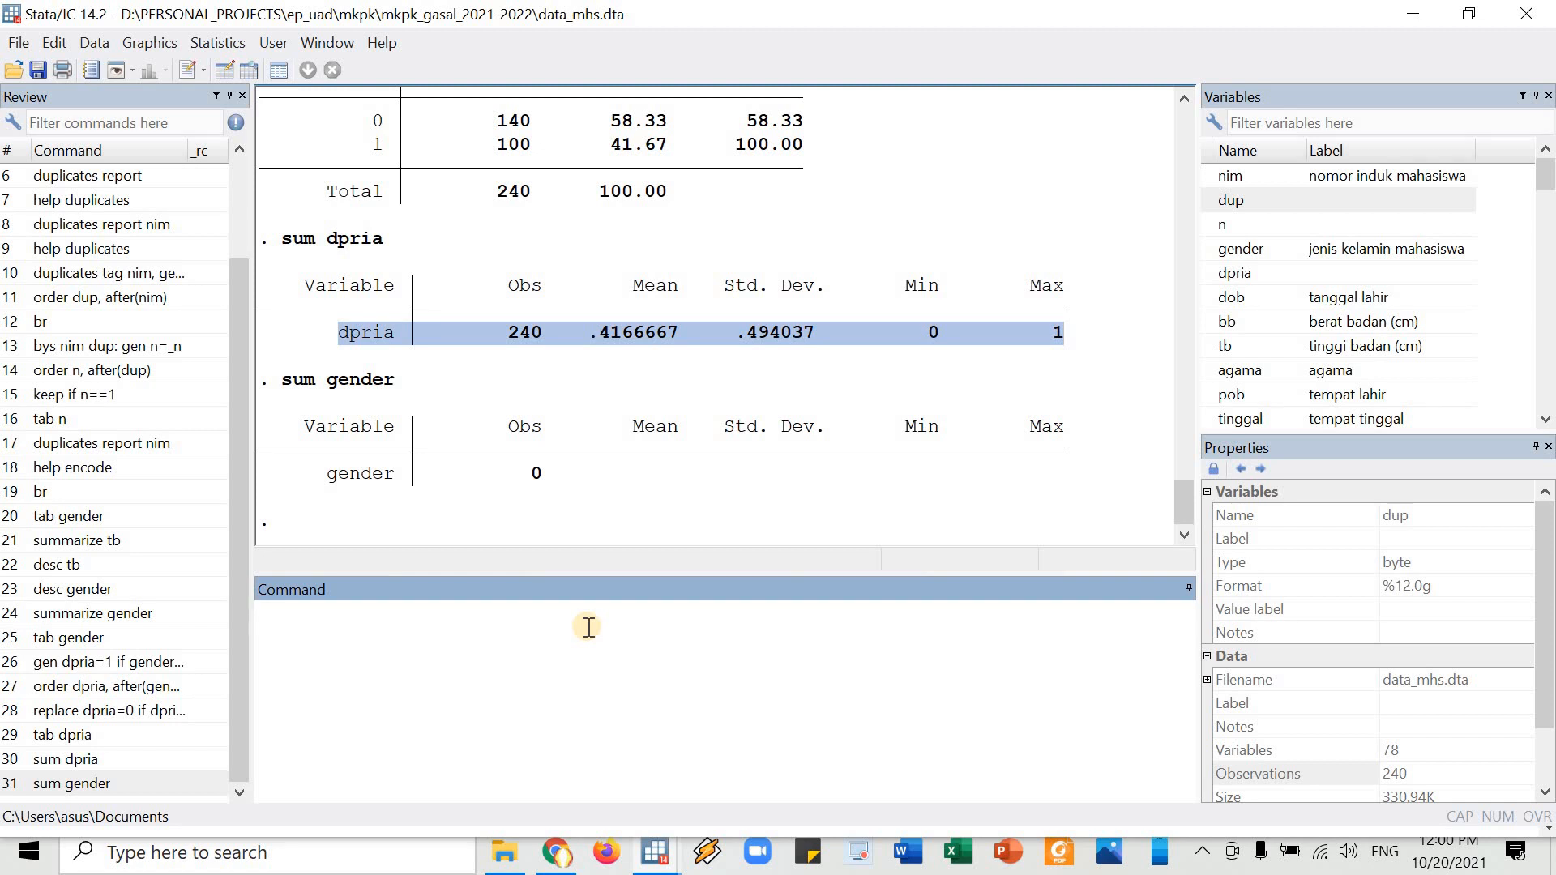
pyautogui.write('varmaan')
pyautogui.press('BackSpace')
pyautogui.press('BackSpace')
pyautogui.write('anage')
pyautogui.press('Return')
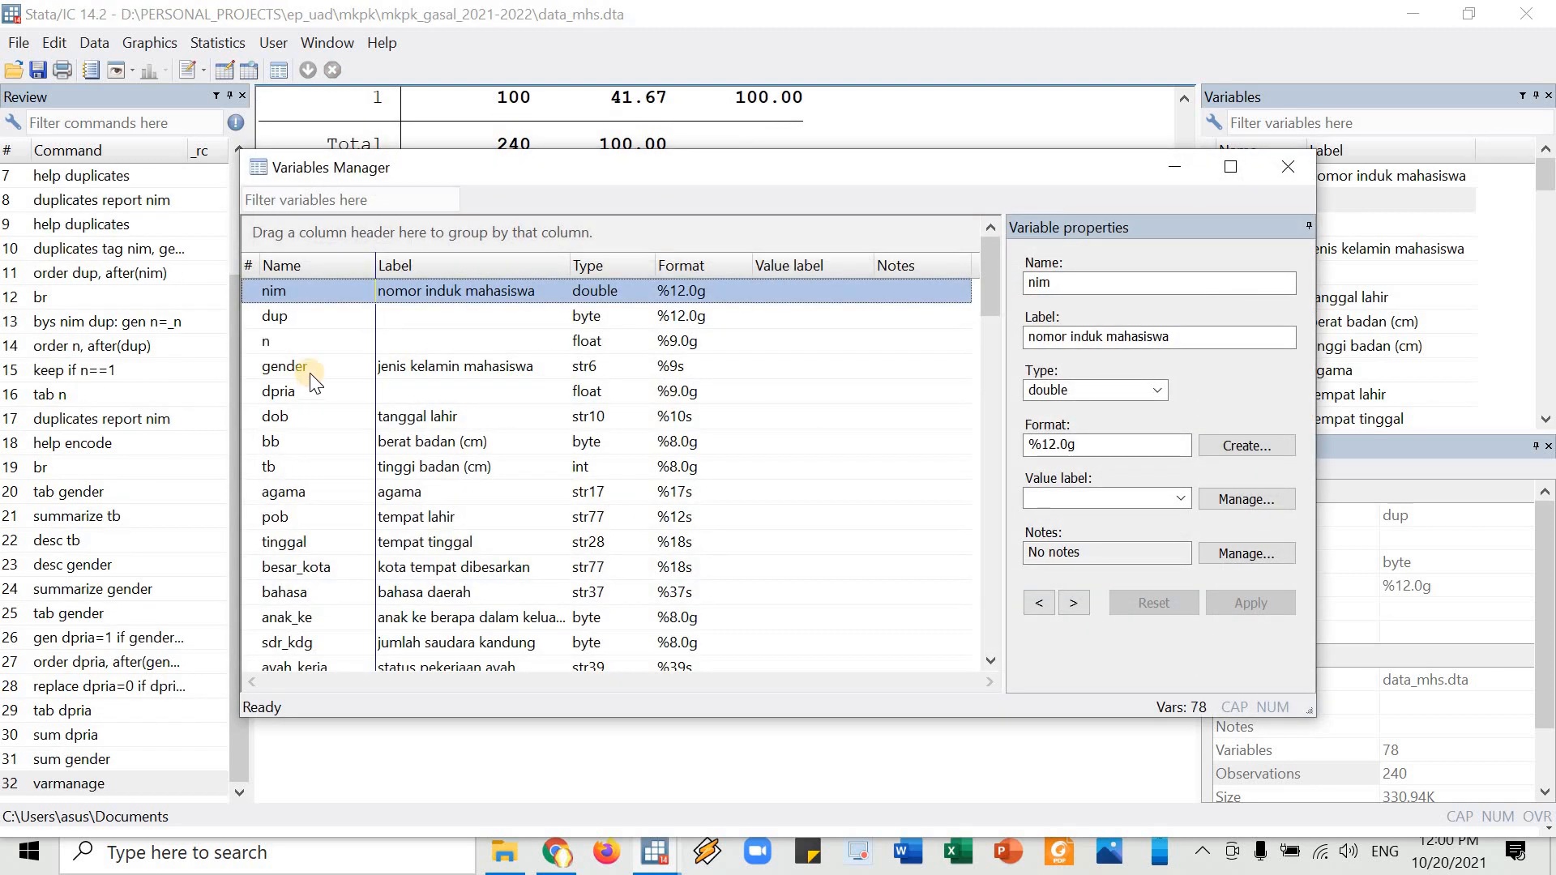
# - Label the variable dpria "1 = pria, 0 = wanita", close the Variables Manager and check dpria's properties in the main window
pyautogui.click(322, 394)
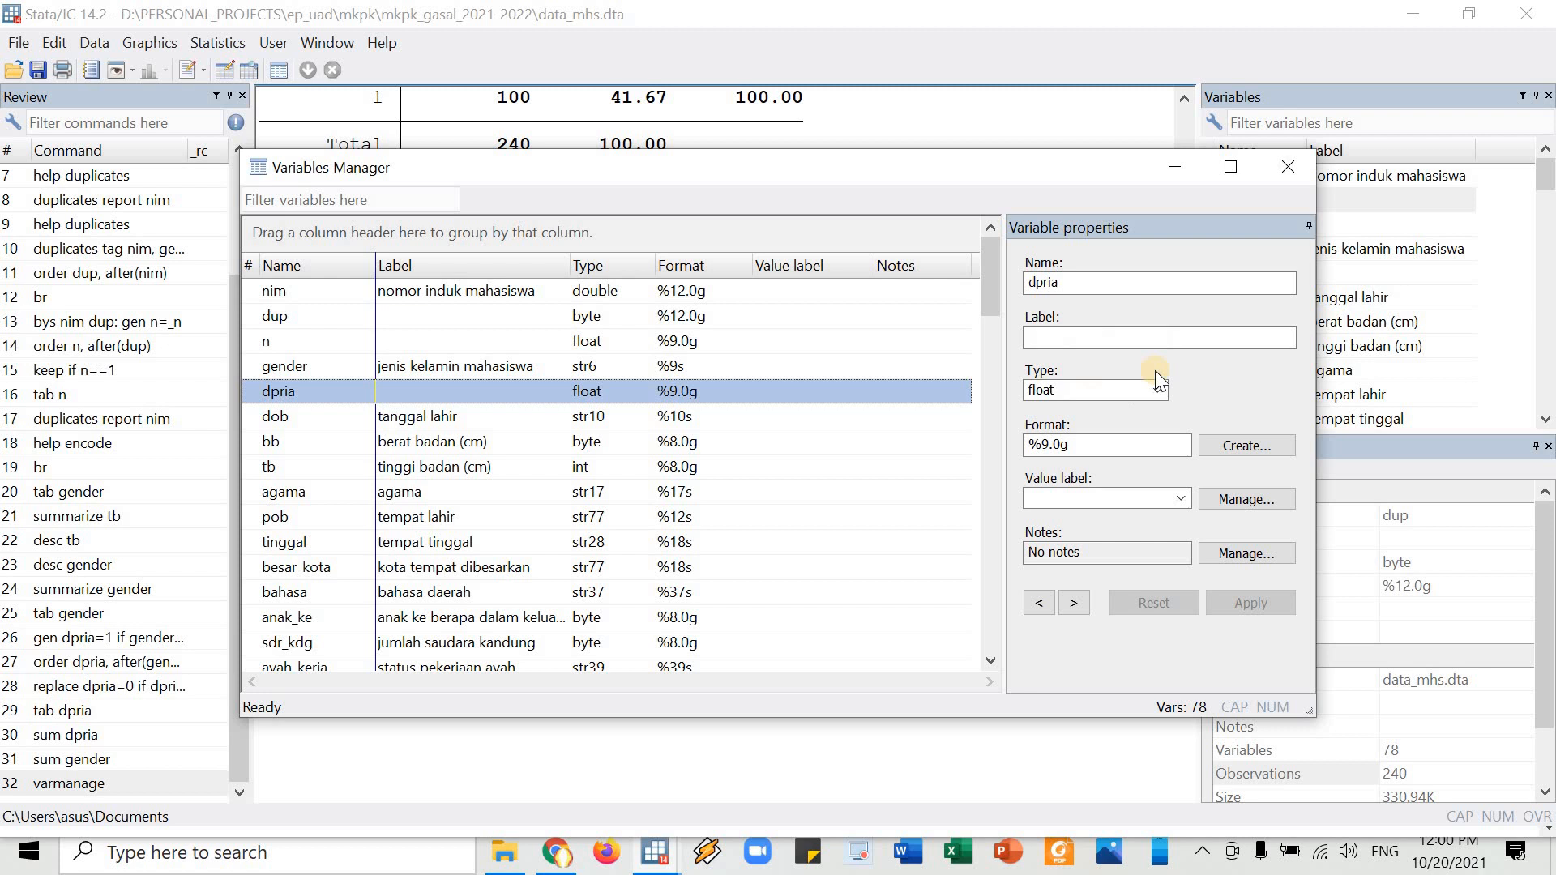
pyautogui.click(1123, 342)
pyautogui.write('1 = pria 0 = wanita')
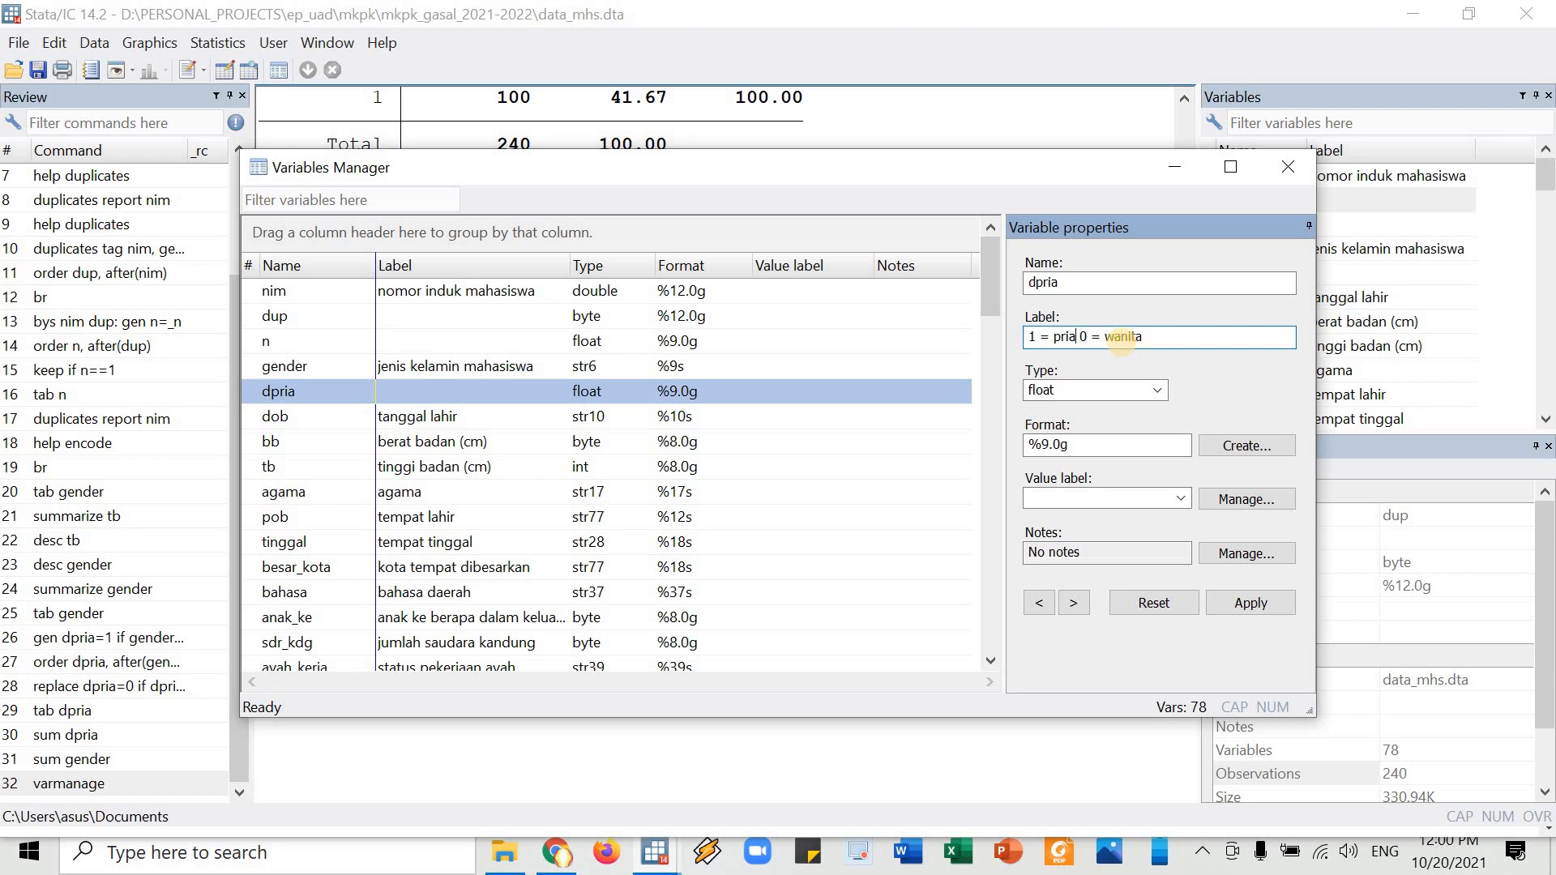
pyautogui.write(',')
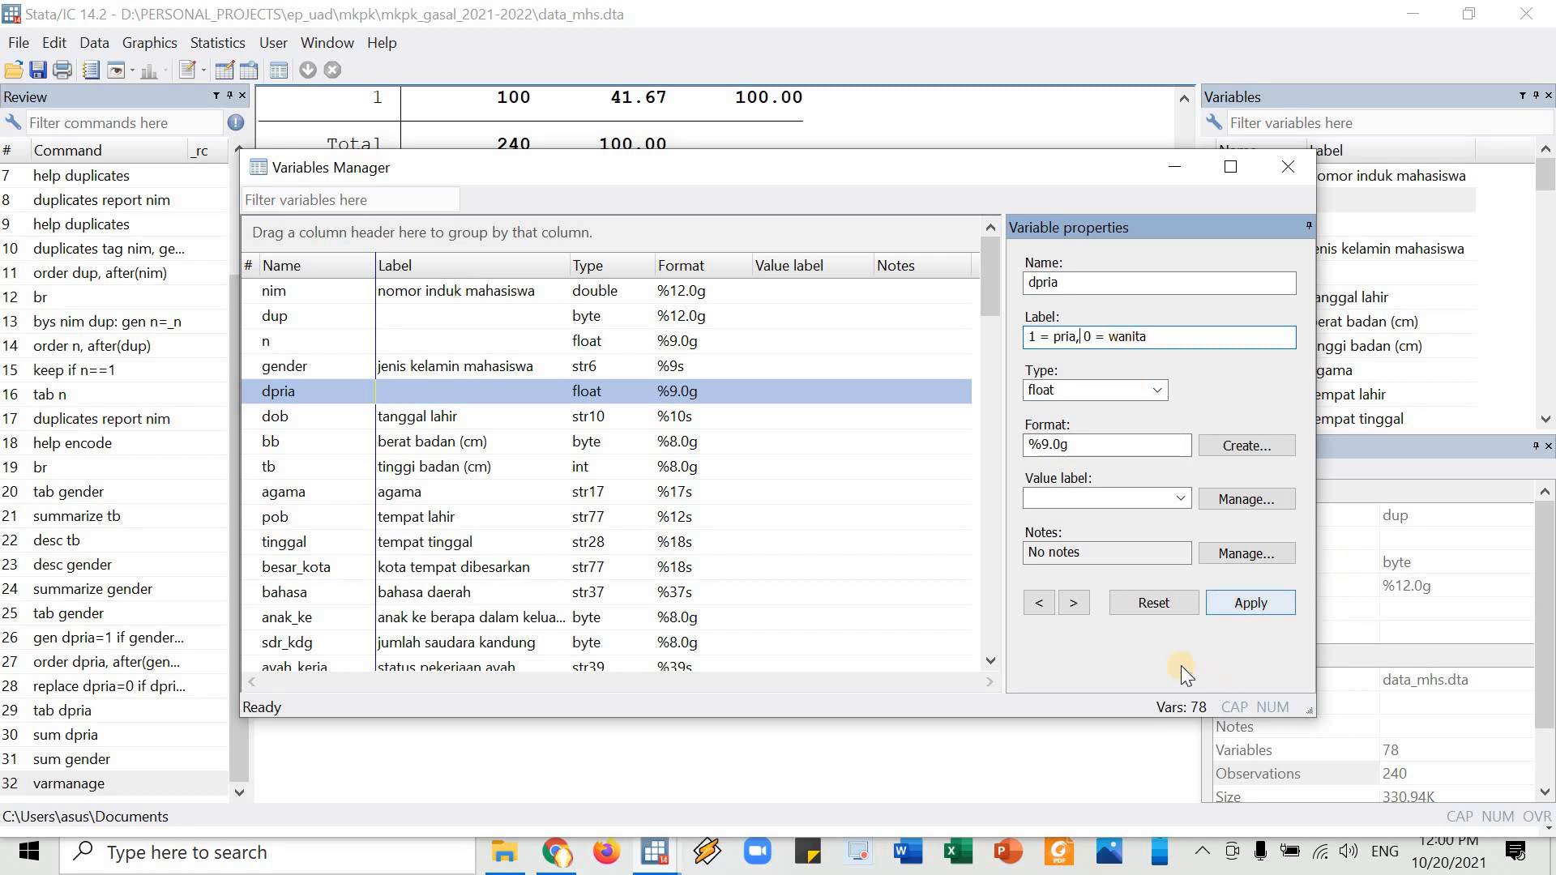
pyautogui.click(1251, 603)
pyautogui.click(1288, 167)
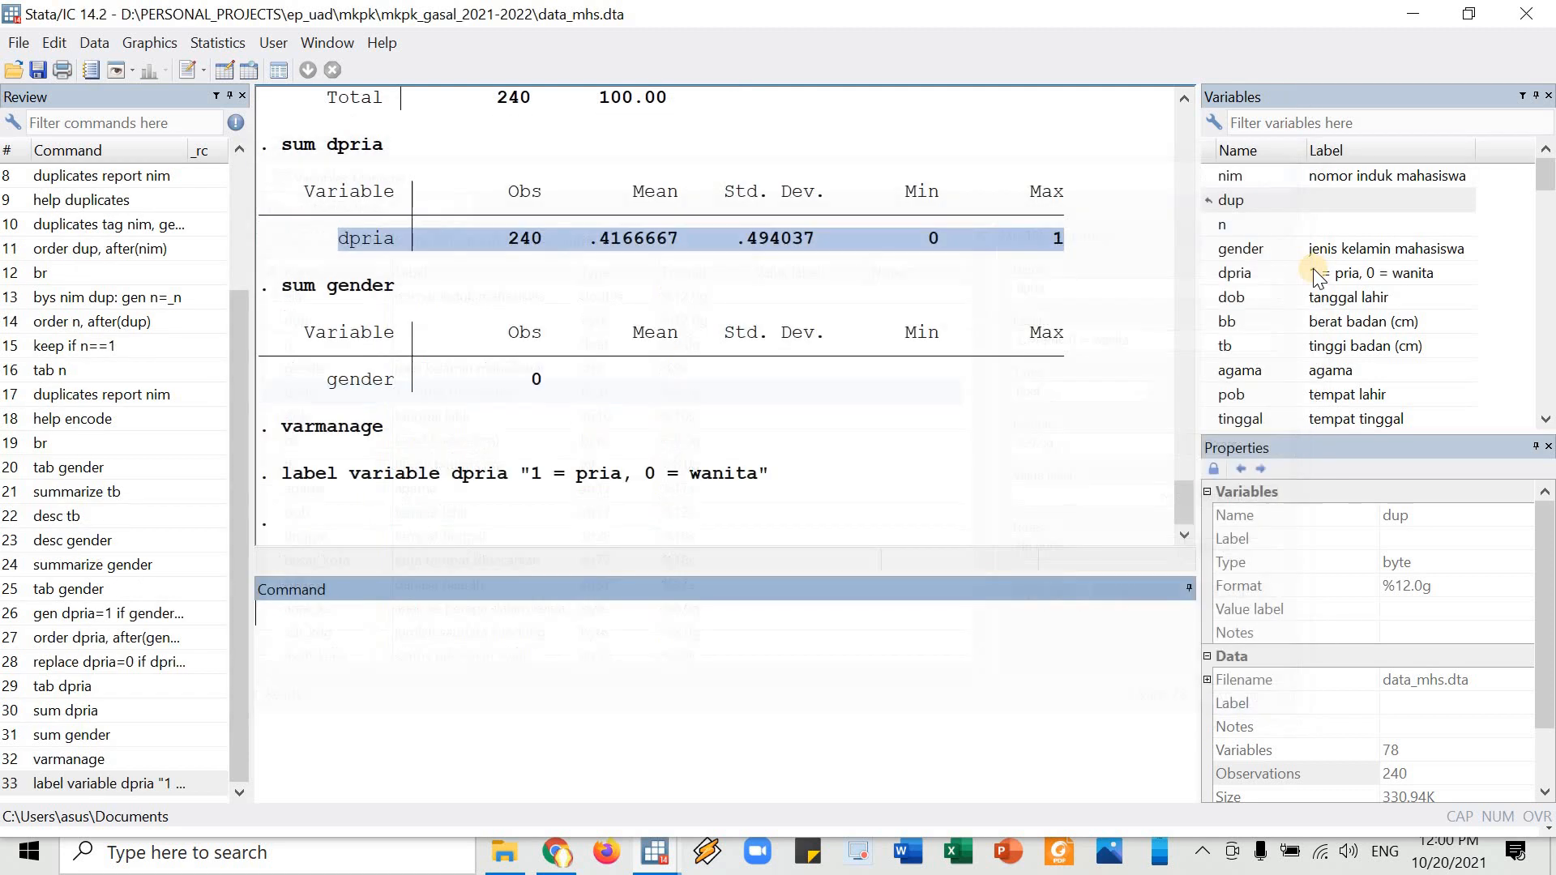
pyautogui.click(1261, 272)
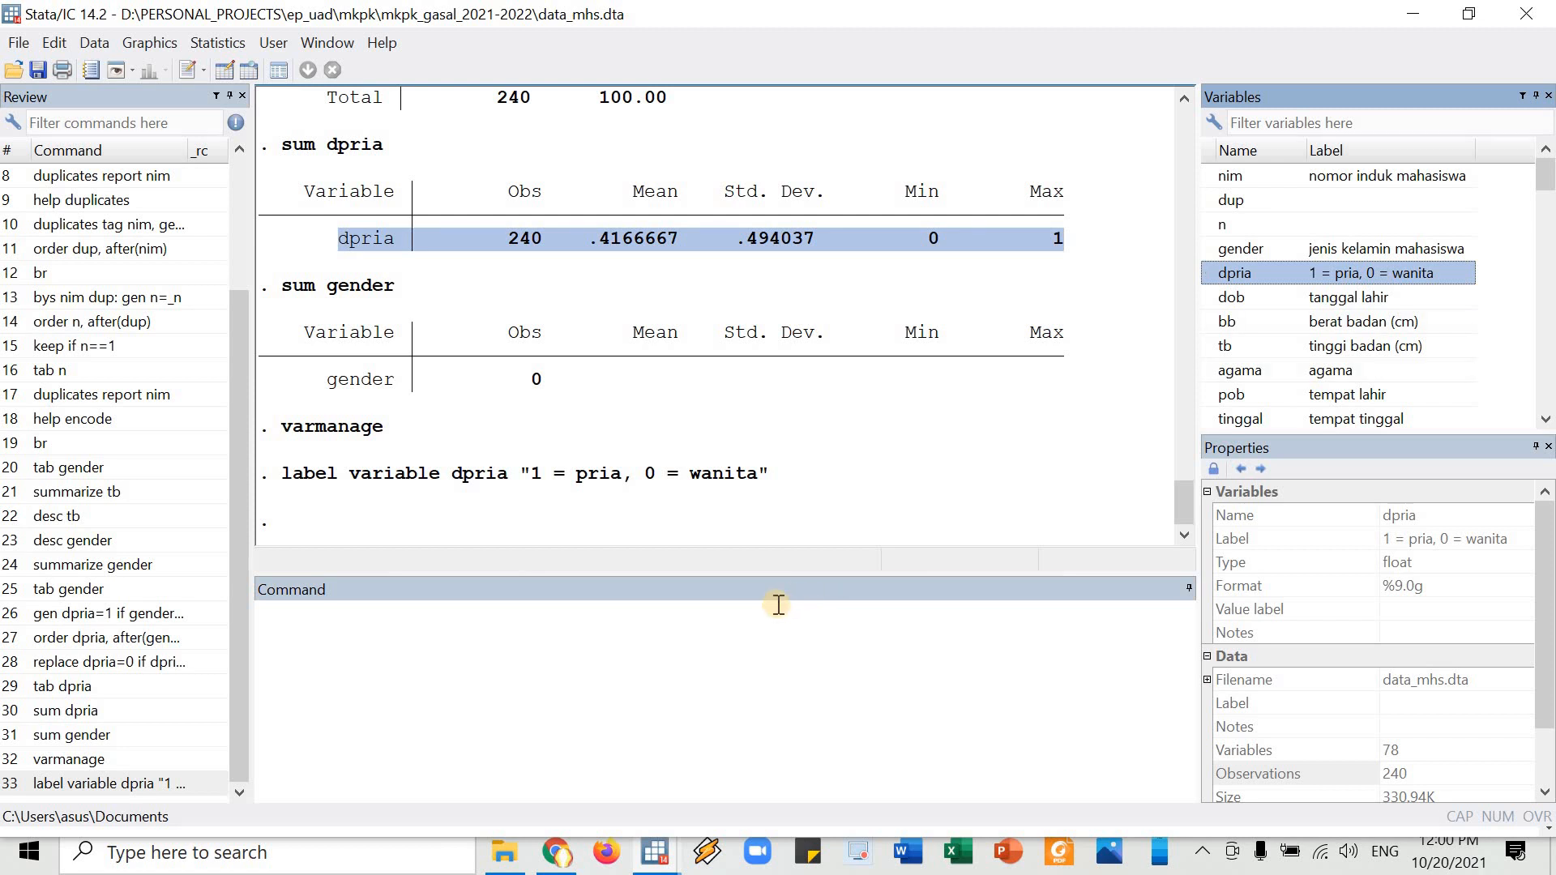
pyautogui.click(698, 680)
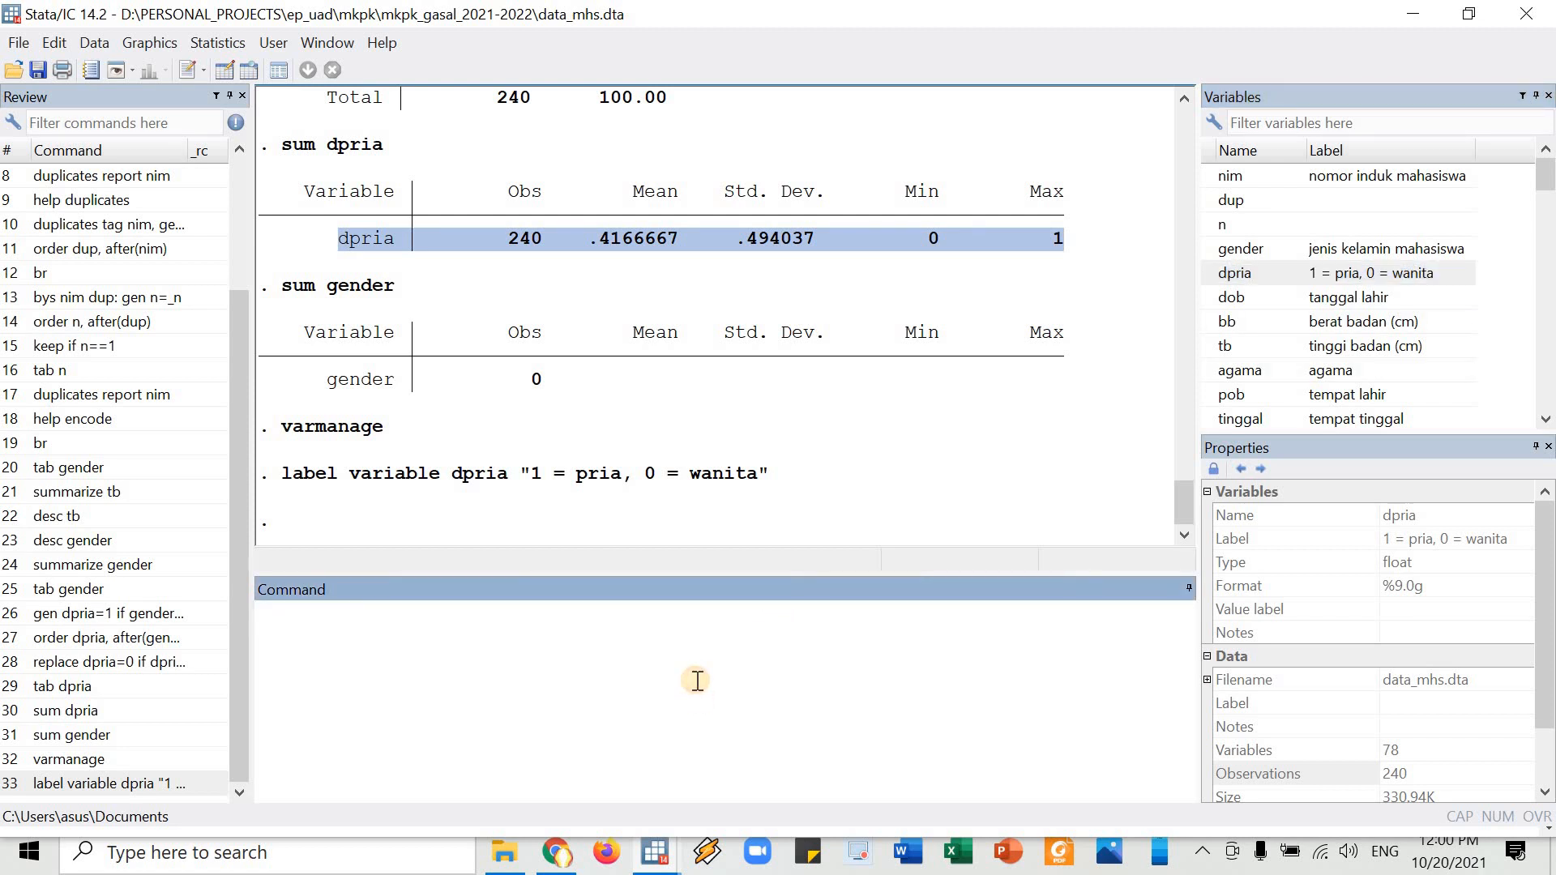